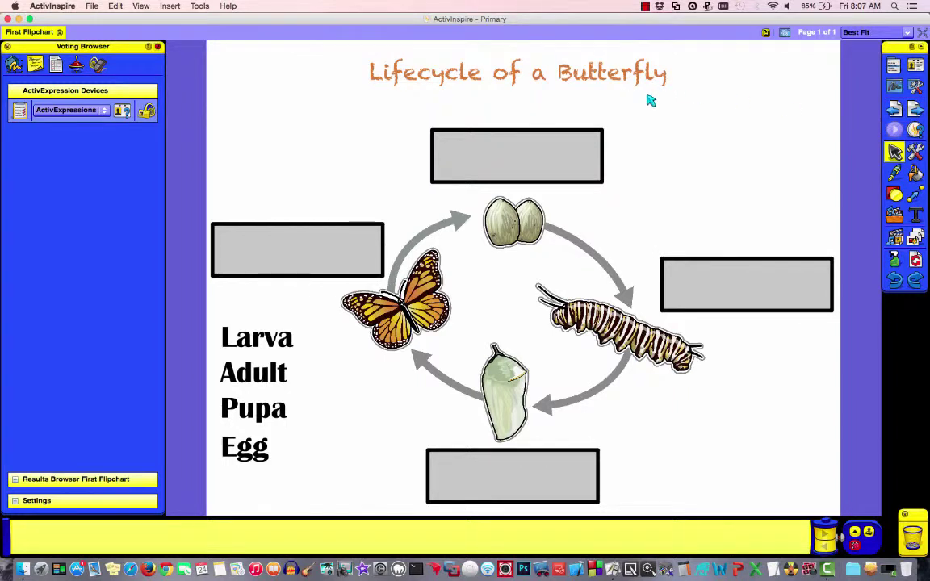
- Add a blank page 2 after the lifecycle page and show the page thumbnails
click(917, 110)
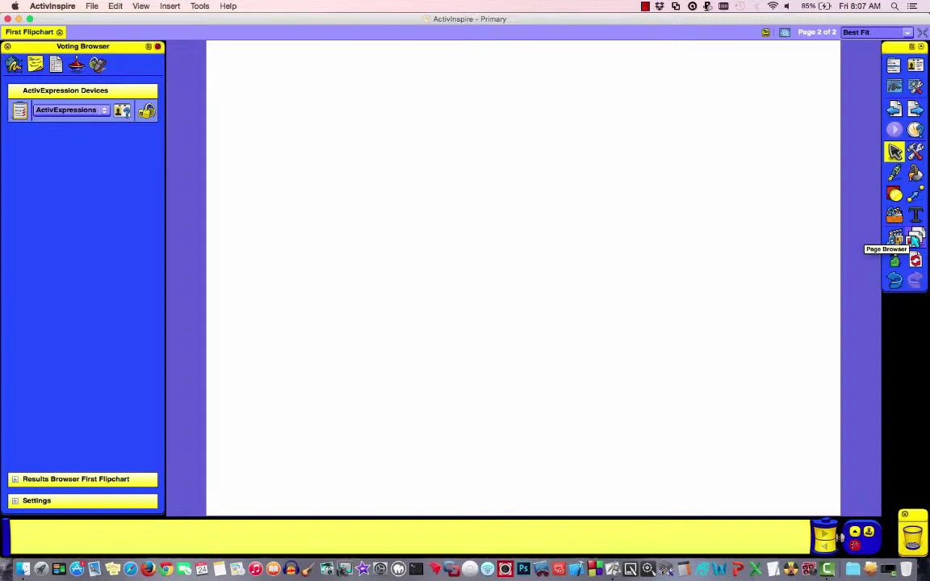
click(913, 240)
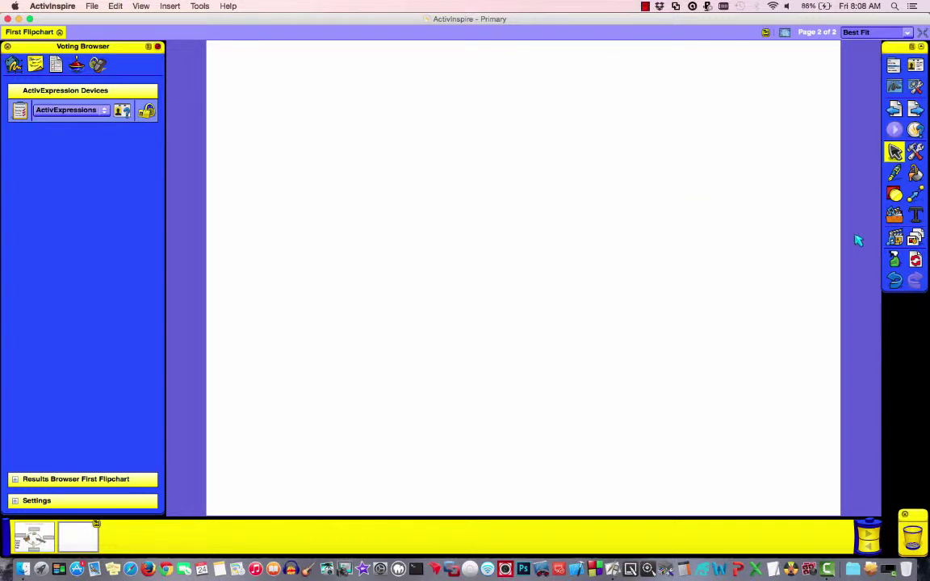
- Load My Resources > Subjects > General > Animals > Photographs in the Resource Browser
click(892, 236)
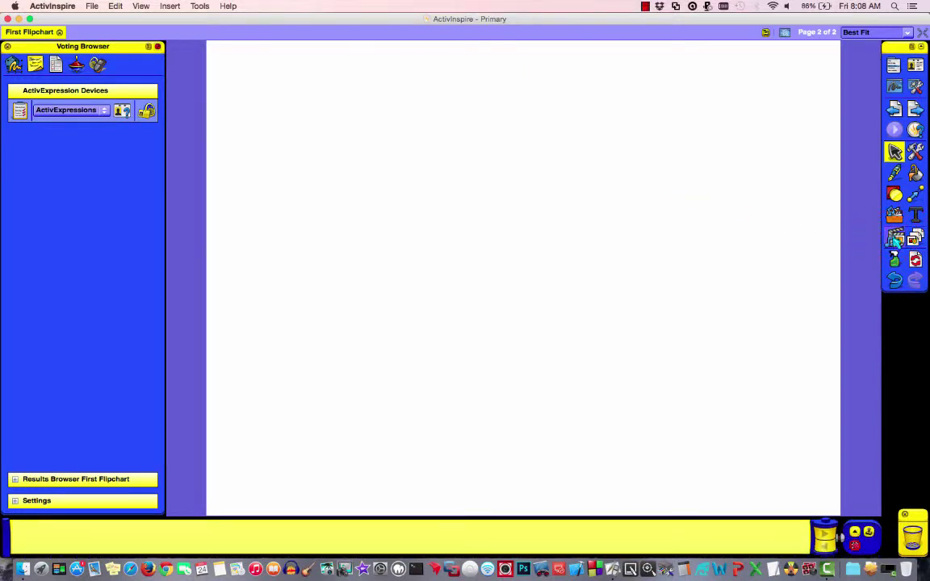
click(852, 502)
click(855, 531)
click(598, 263)
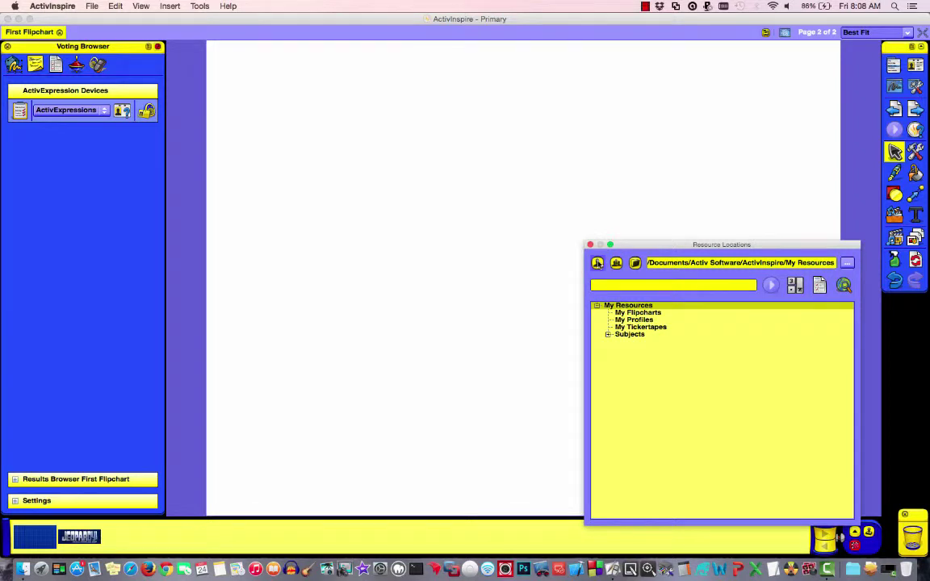
click(608, 334)
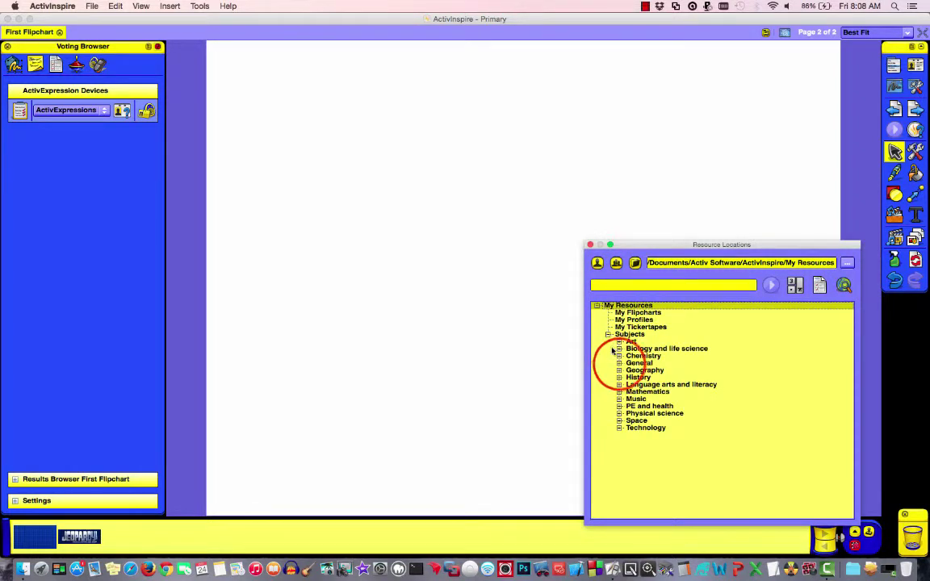
click(619, 363)
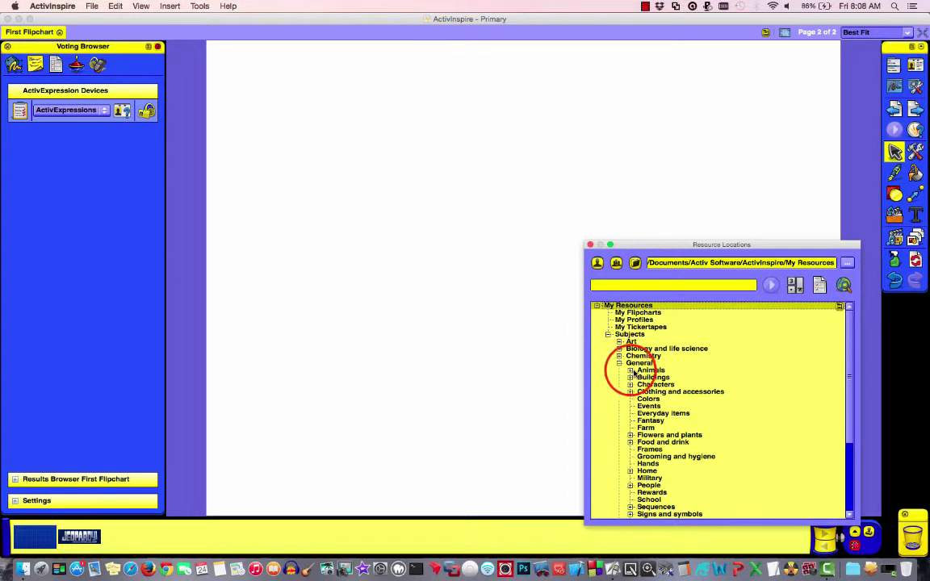
click(630, 371)
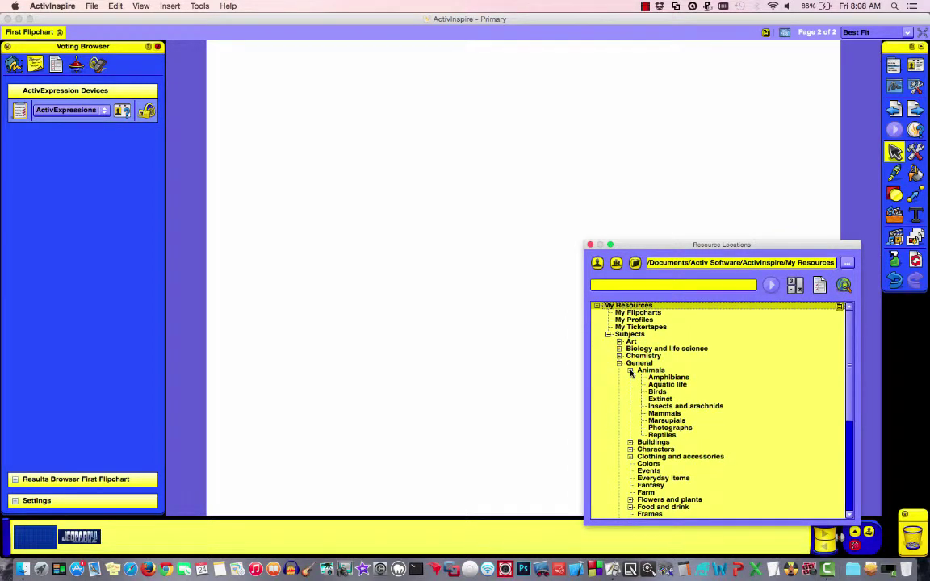
click(669, 428)
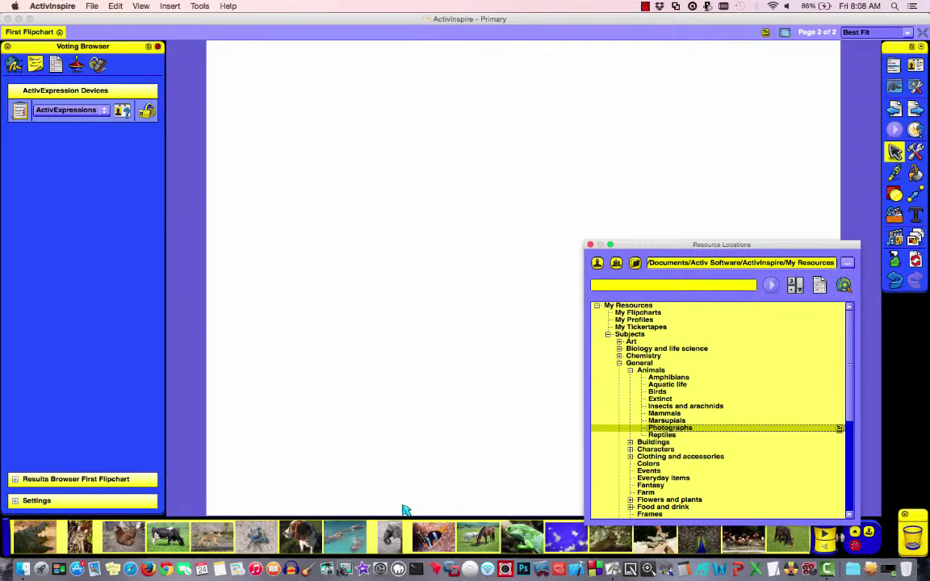
- Drag the elephant photo to the page's upper left, shrink it, and close Resource Locations
click(390, 539)
drag(391, 539, 353, 208)
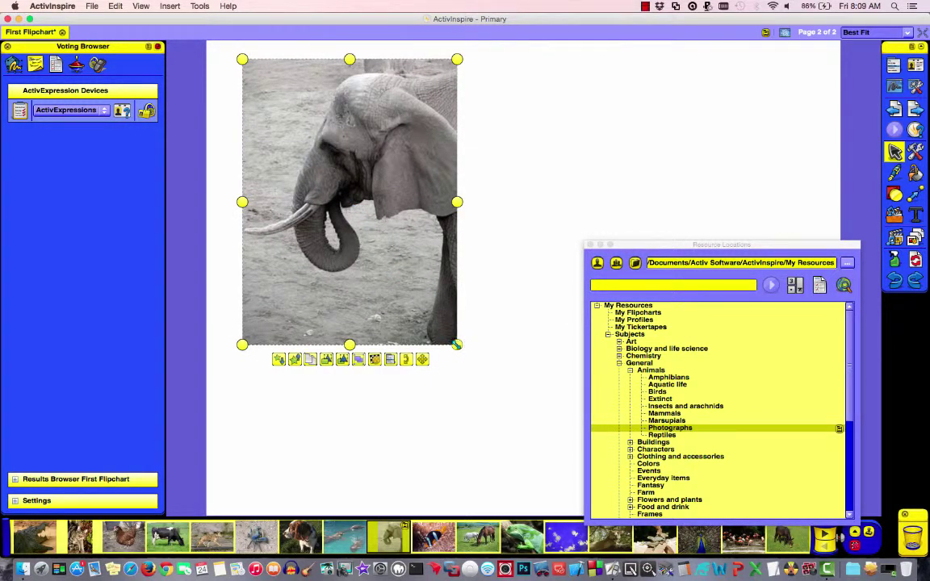
drag(457, 344, 398, 281)
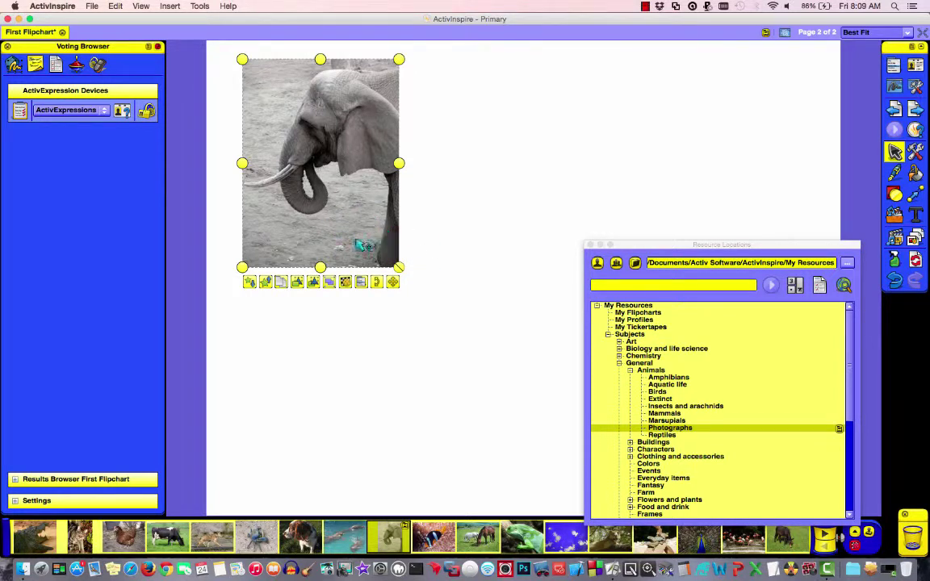
click(590, 245)
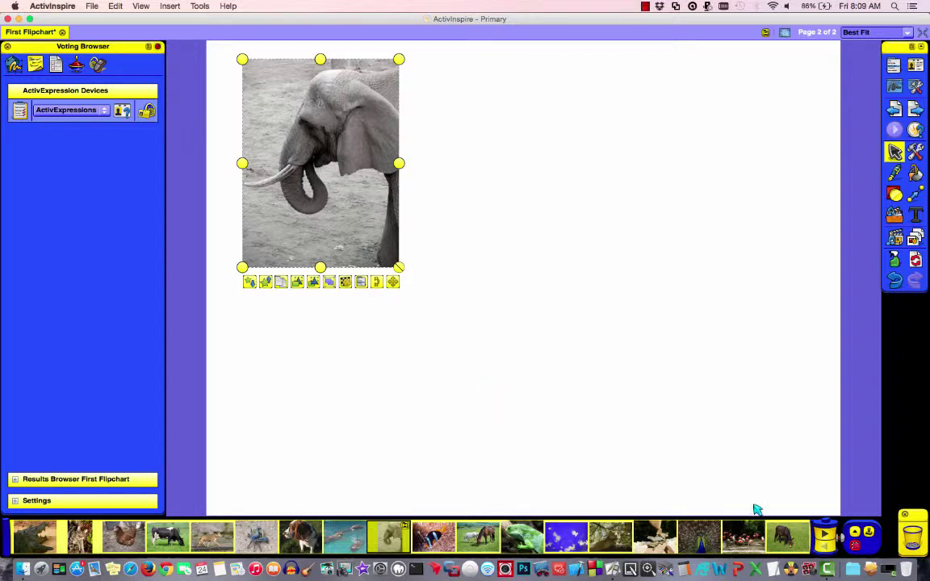
- Place a shrunken swan photo at the top right of the page, beside the elephant
click(823, 536)
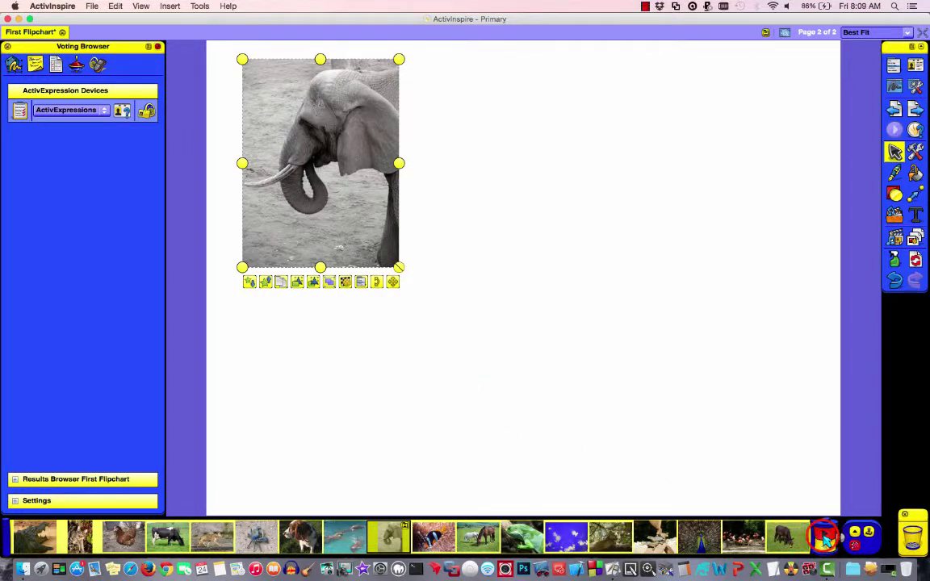
click(742, 539)
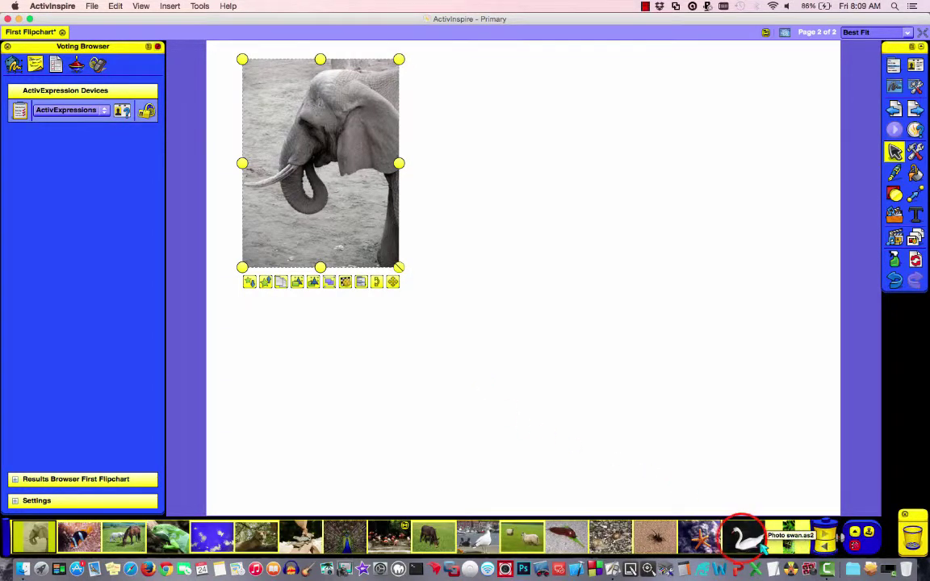
drag(744, 542, 672, 160)
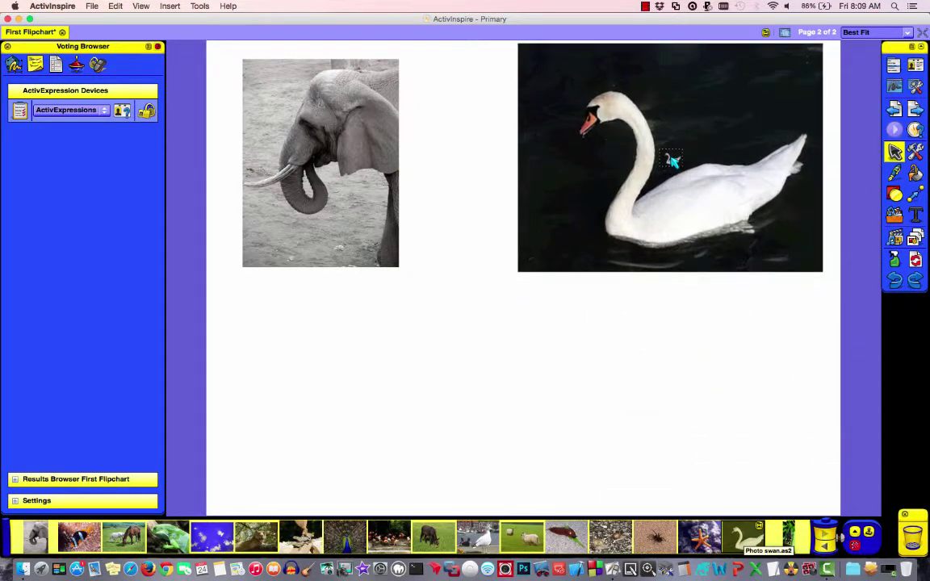
click(820, 271)
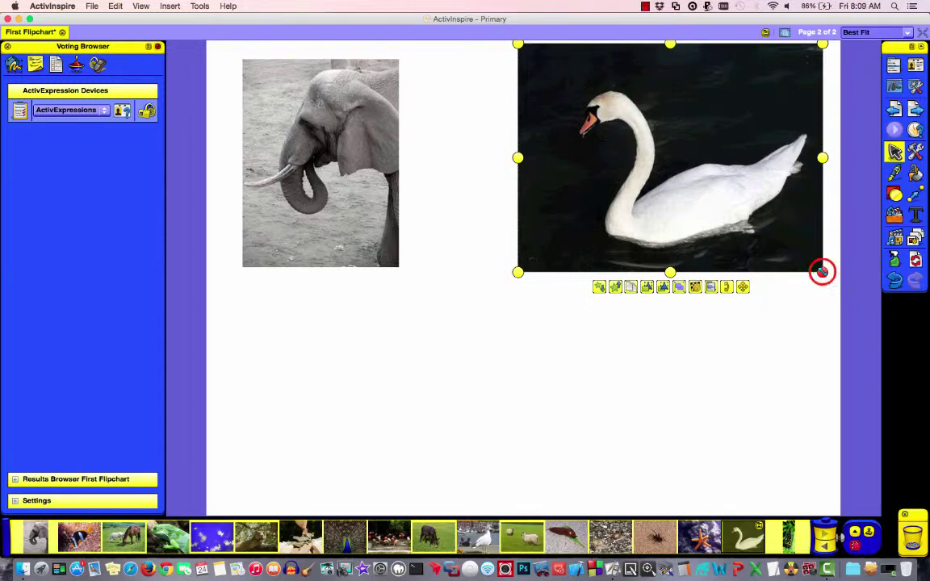
drag(820, 271, 771, 234)
click(695, 208)
drag(699, 214, 734, 224)
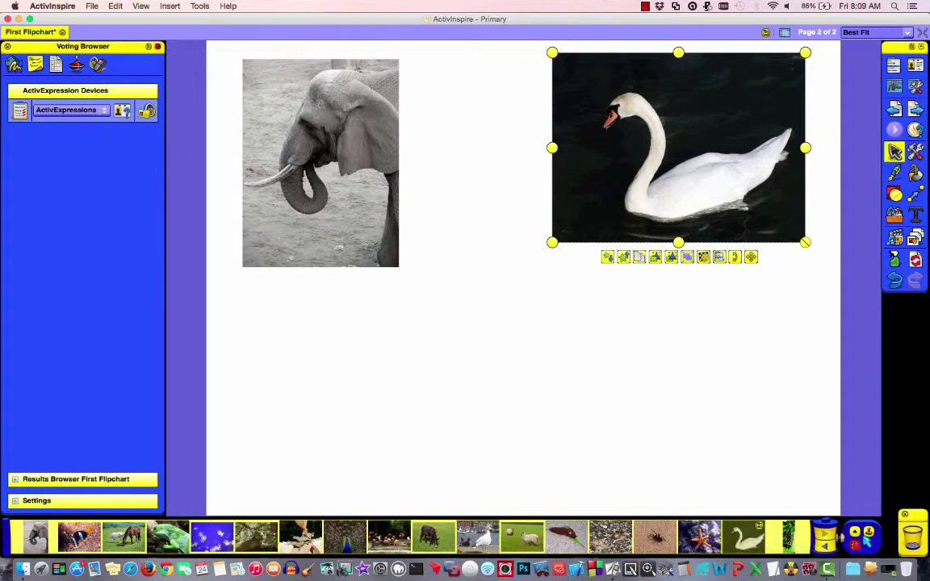
- Place a shrunken hen photo below the elephant in the lower left
click(824, 541)
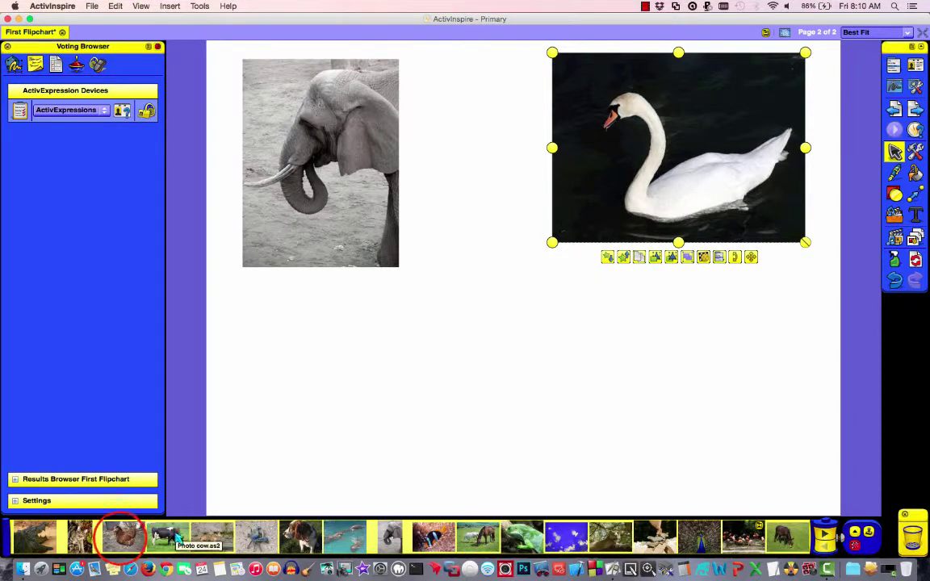
click(124, 542)
drag(123, 542, 386, 390)
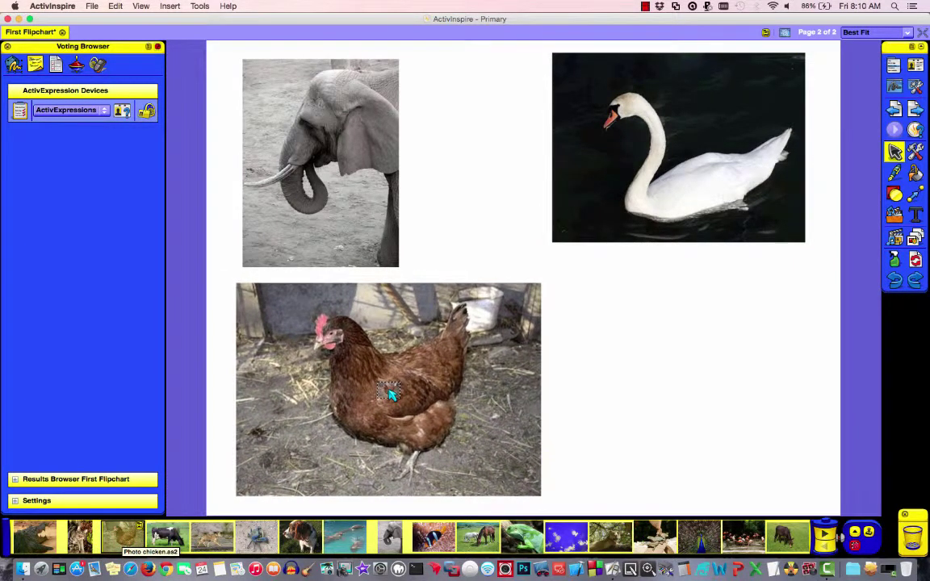
drag(540, 495, 467, 453)
click(409, 386)
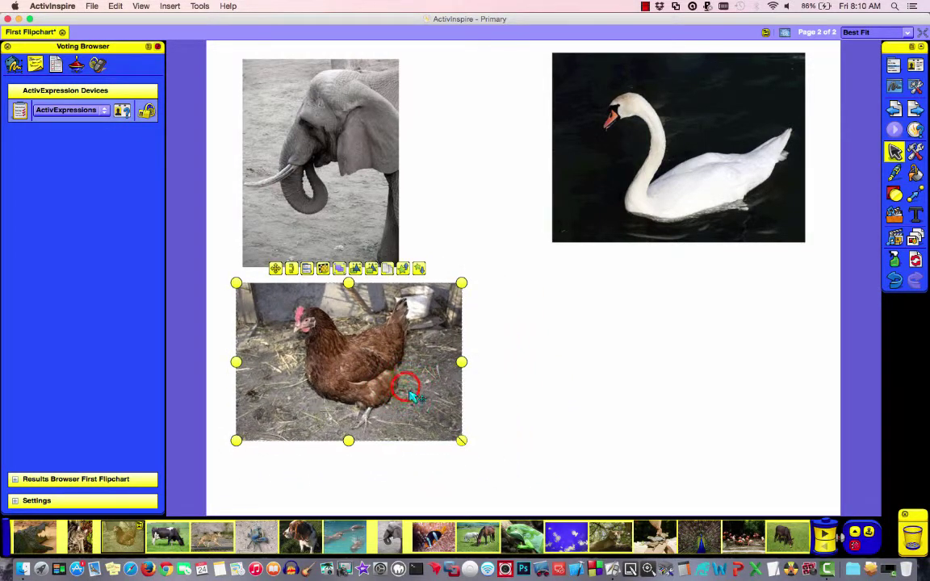
drag(408, 387, 409, 432)
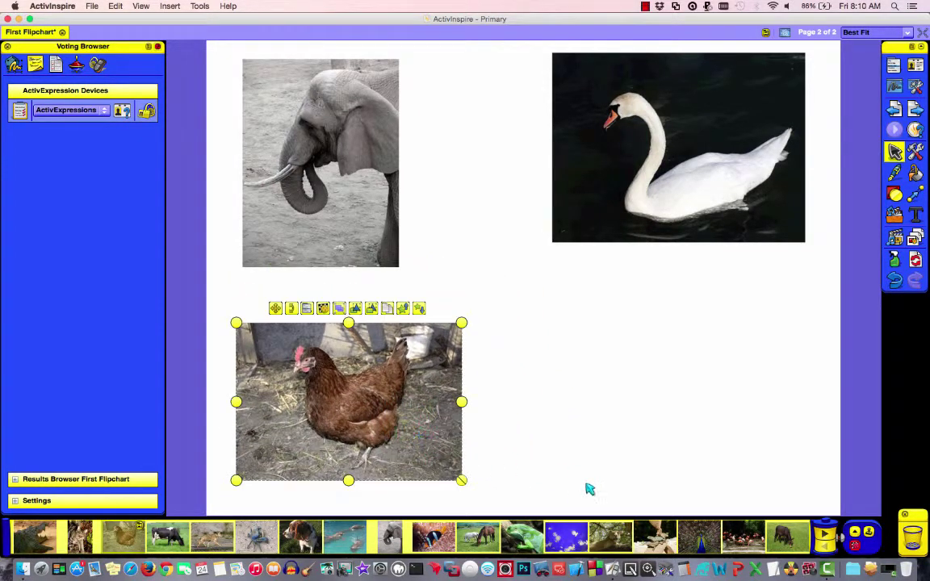
- Place the clownfish photo right of the hen, resize it and shift it down-right
drag(429, 535, 659, 389)
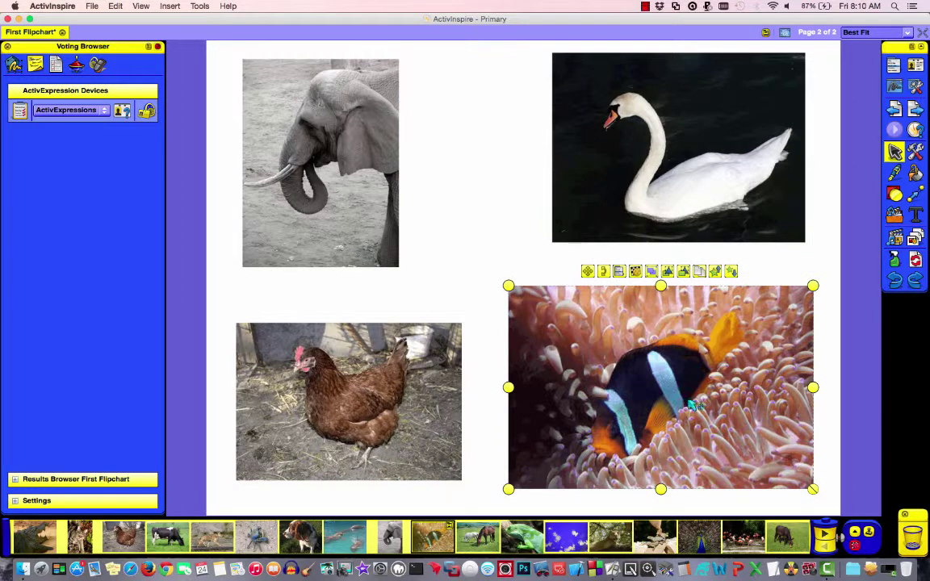
drag(813, 489, 781, 473)
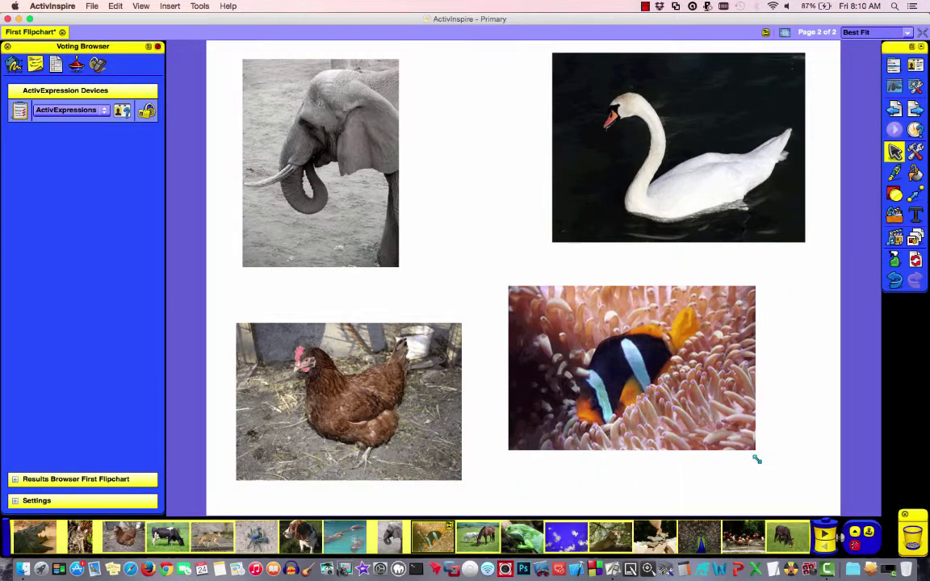
mouse_move(755, 460)
mouse_down()
mouse_move(738, 448)
mouse_move(753, 459)
mouse_up()
drag(701, 401, 752, 434)
- Fine-tune the hen photo's size and position
click(403, 410)
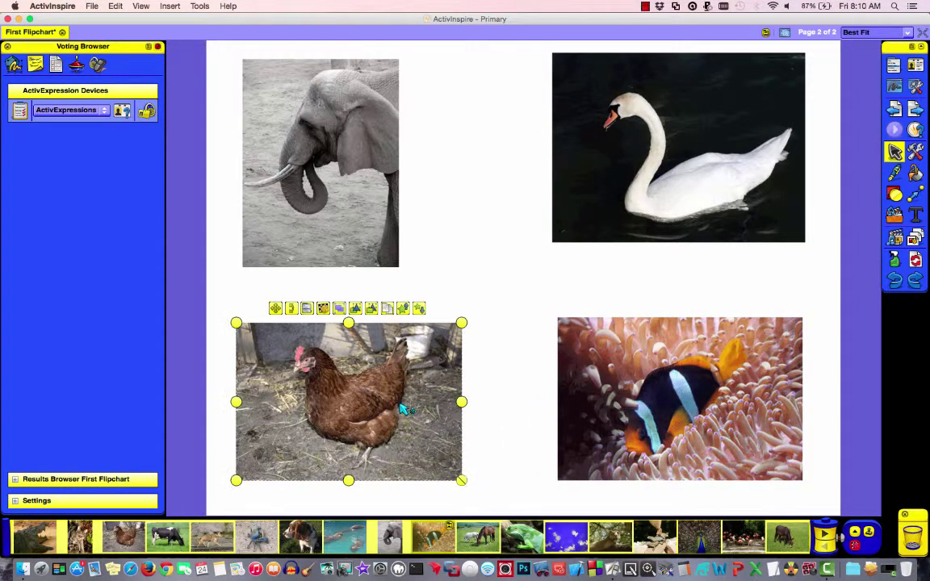
drag(461, 480, 466, 484)
drag(404, 461, 408, 454)
drag(471, 480, 466, 479)
click(432, 458)
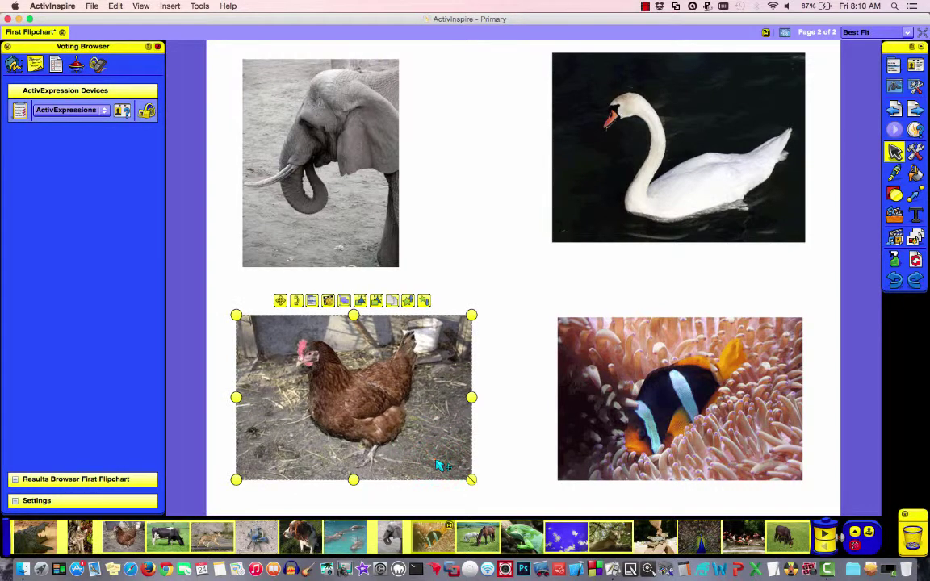
key(super+y)
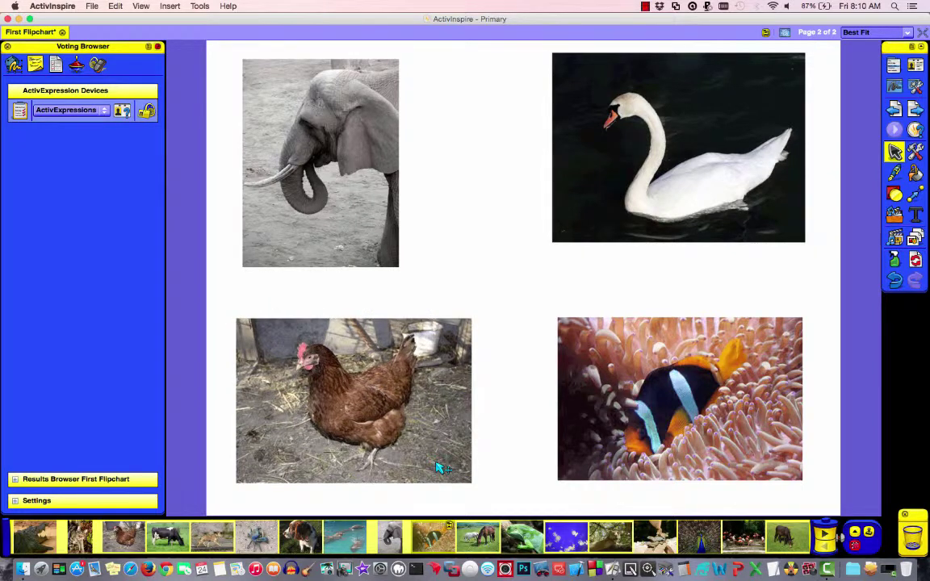
- Swap positions so the elephant sits at upper right and the swan moves left
click(438, 468)
drag(702, 169, 549, 224)
drag(349, 187, 742, 219)
click(586, 222)
drag(592, 223, 425, 225)
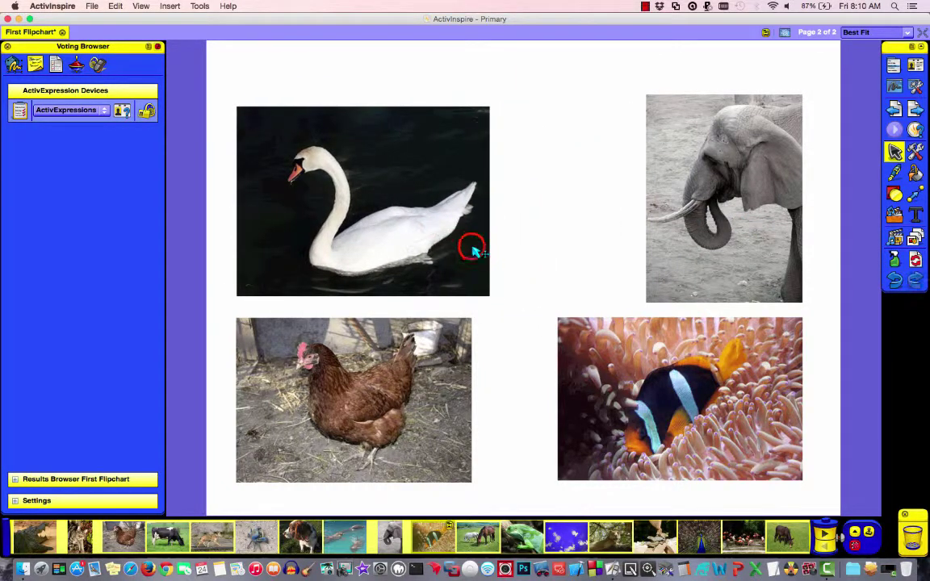
- Shrink the swan slightly and nudge the swan and clownfish into alignment
click(490, 295)
drag(490, 295, 469, 286)
click(422, 225)
drag(425, 234, 426, 253)
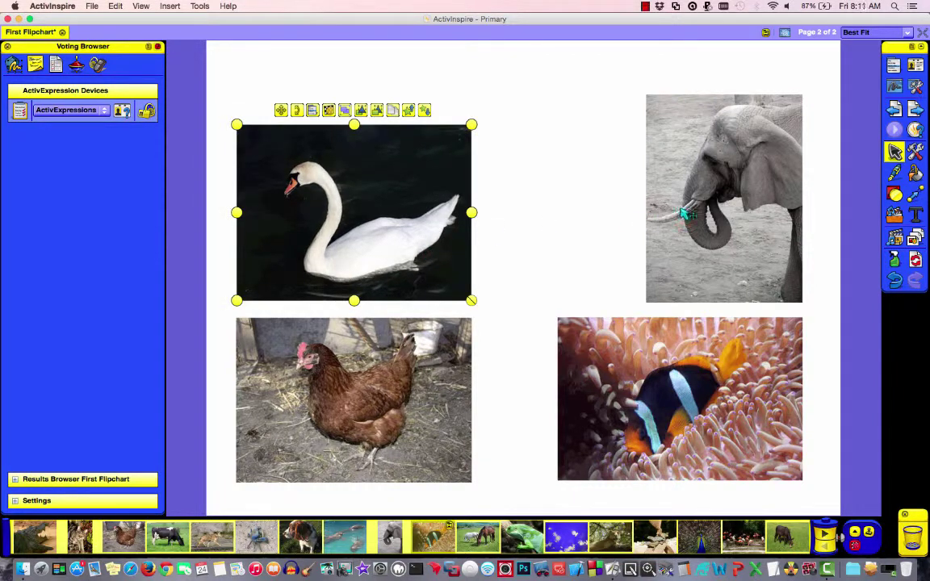
drag(338, 229, 488, 231)
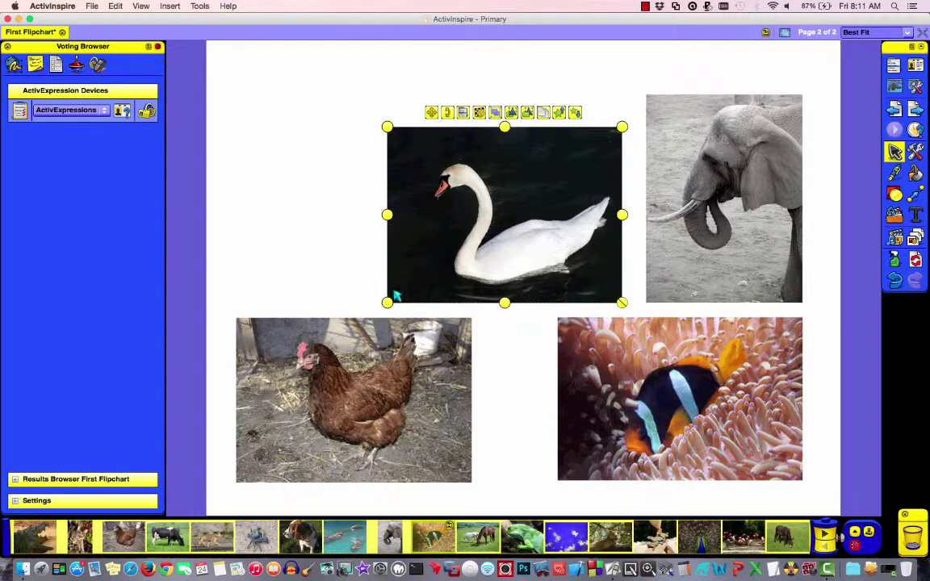
mouse_move(647, 389)
mouse_down()
mouse_move(638, 399)
mouse_move(655, 401)
mouse_up()
drag(554, 291, 545, 294)
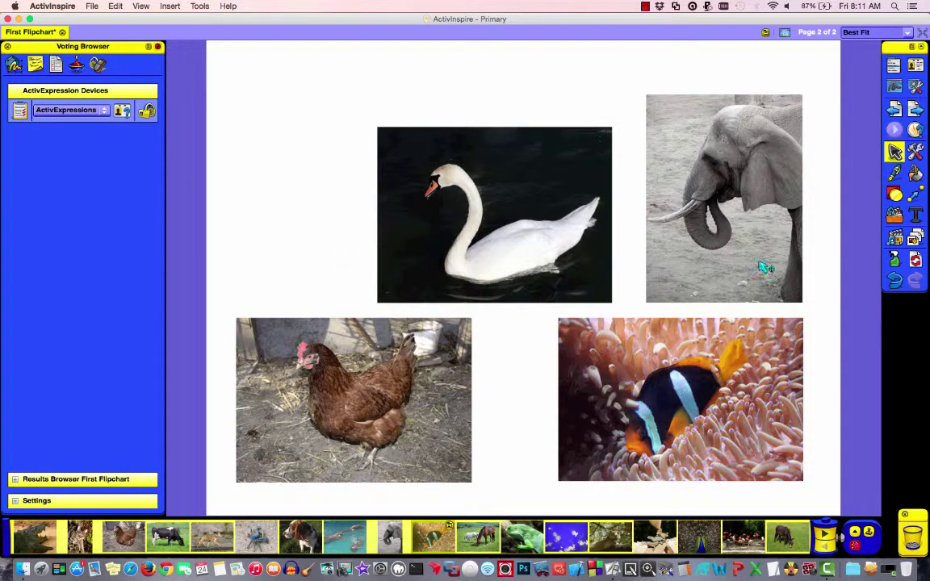
click(913, 171)
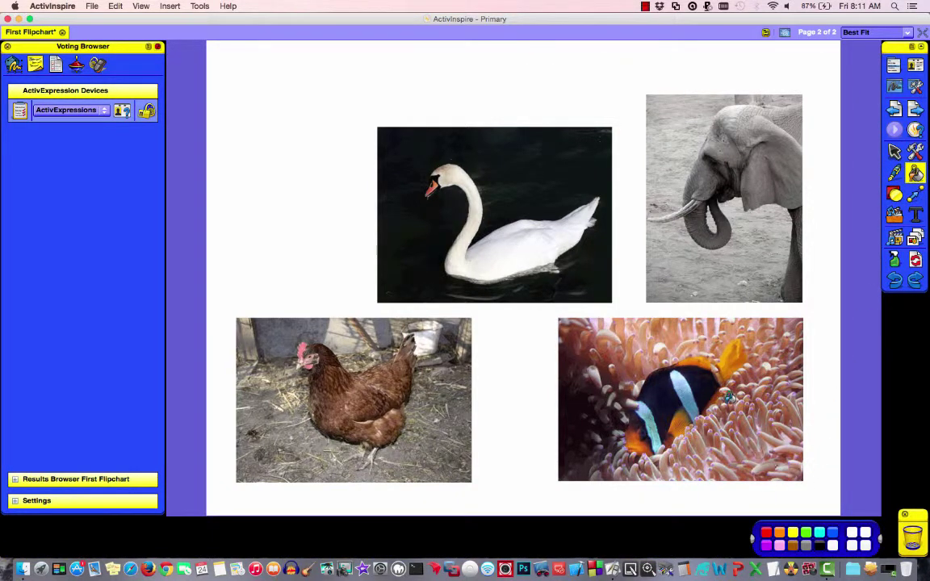
click(853, 532)
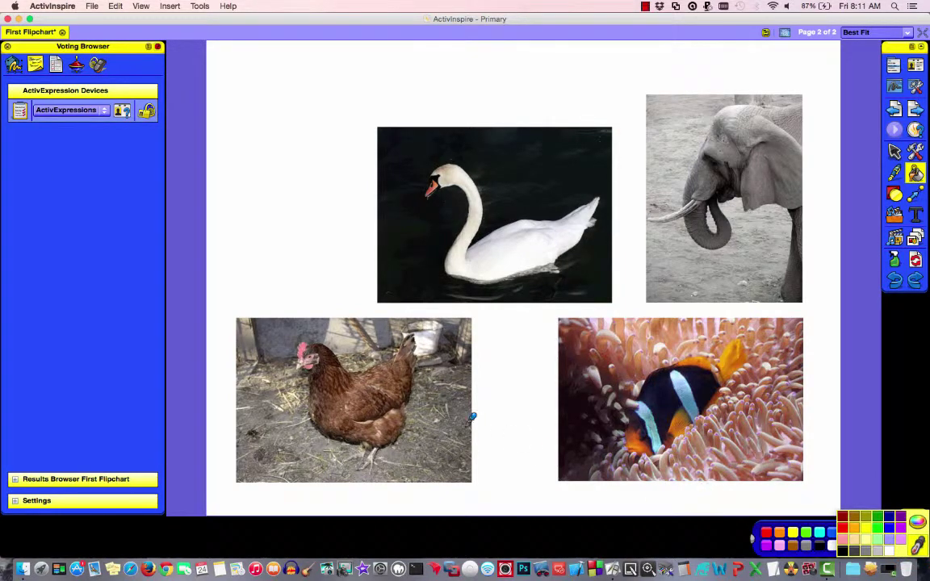
click(334, 356)
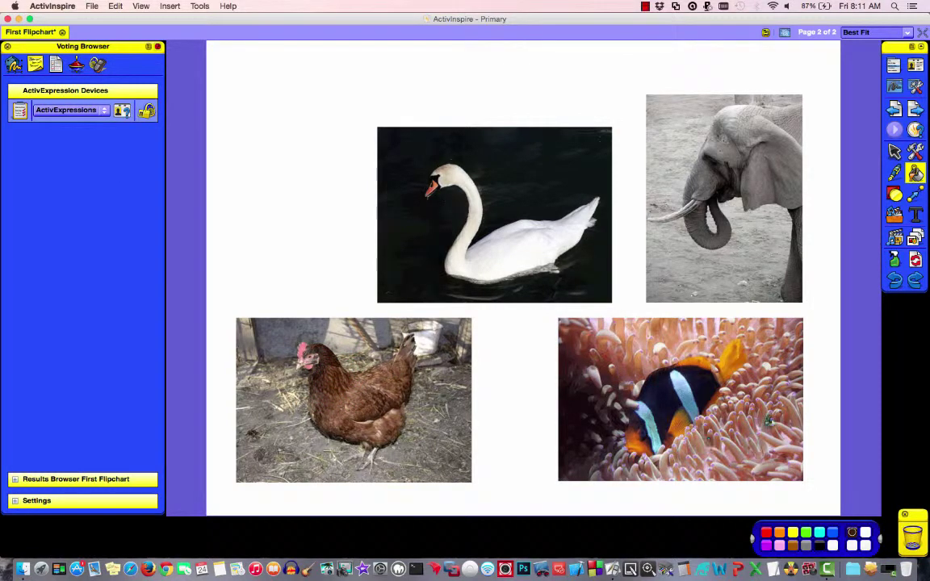
click(520, 369)
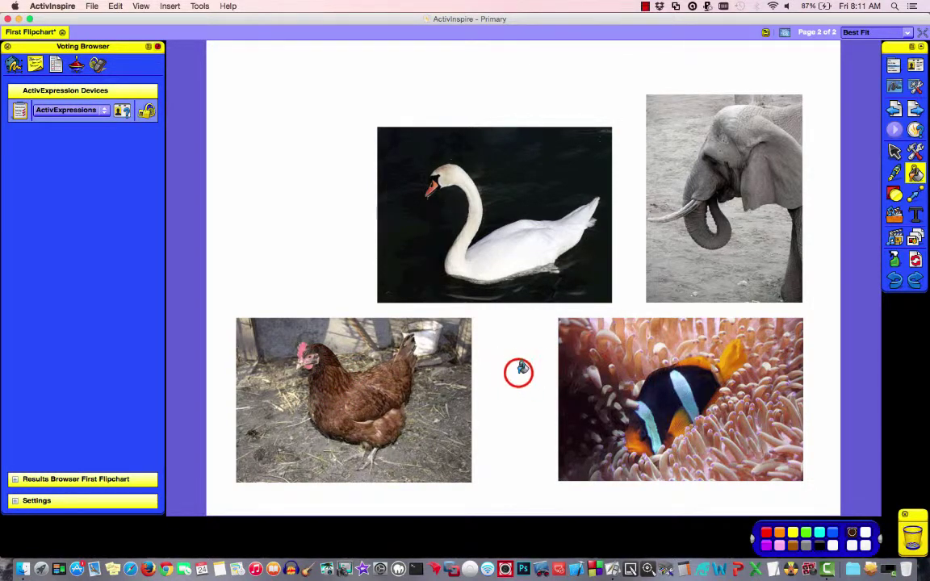
click(521, 369)
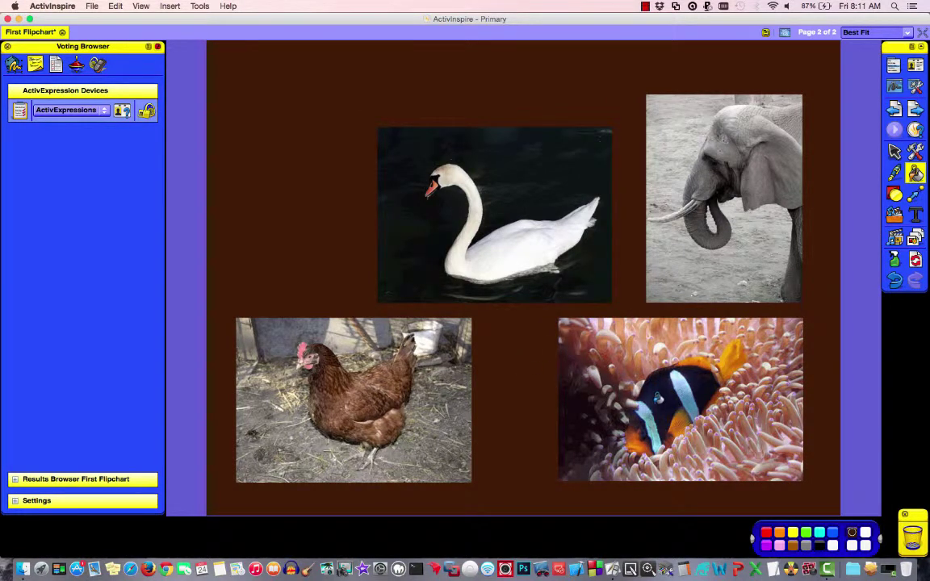
click(853, 535)
click(853, 535)
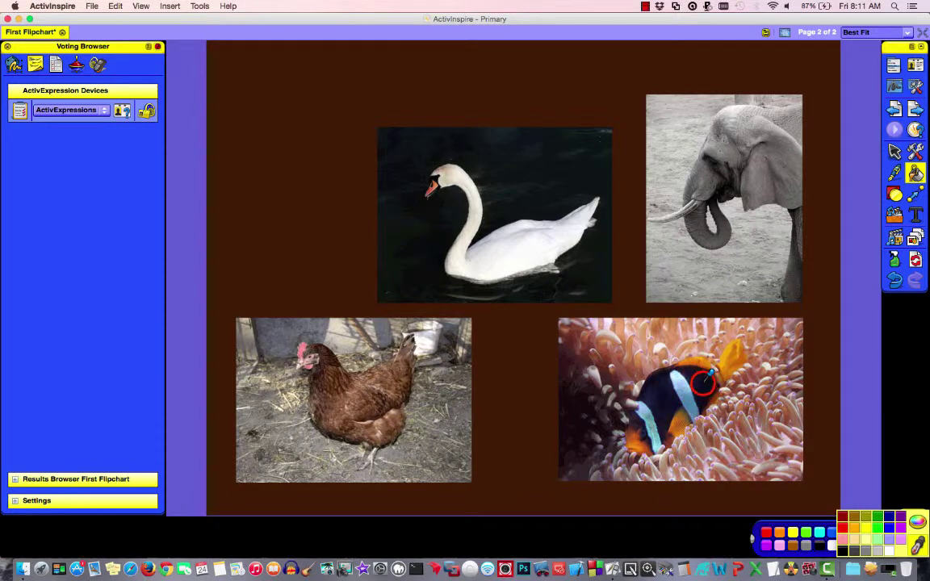
click(817, 438)
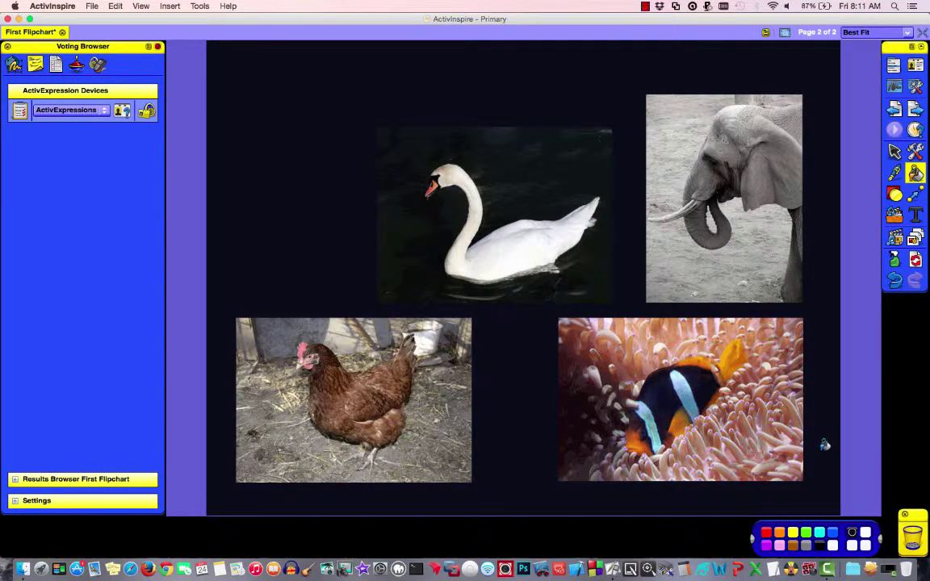
click(851, 532)
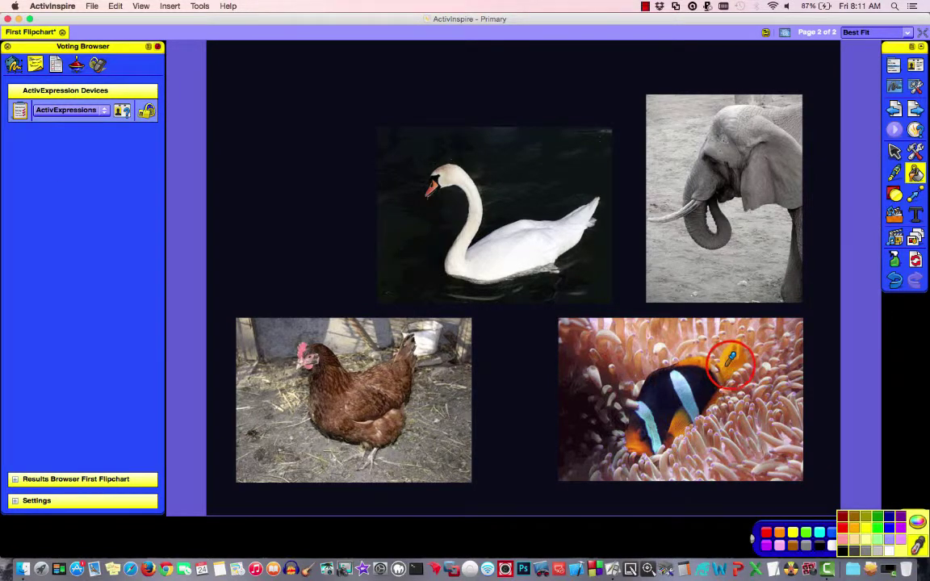
click(627, 290)
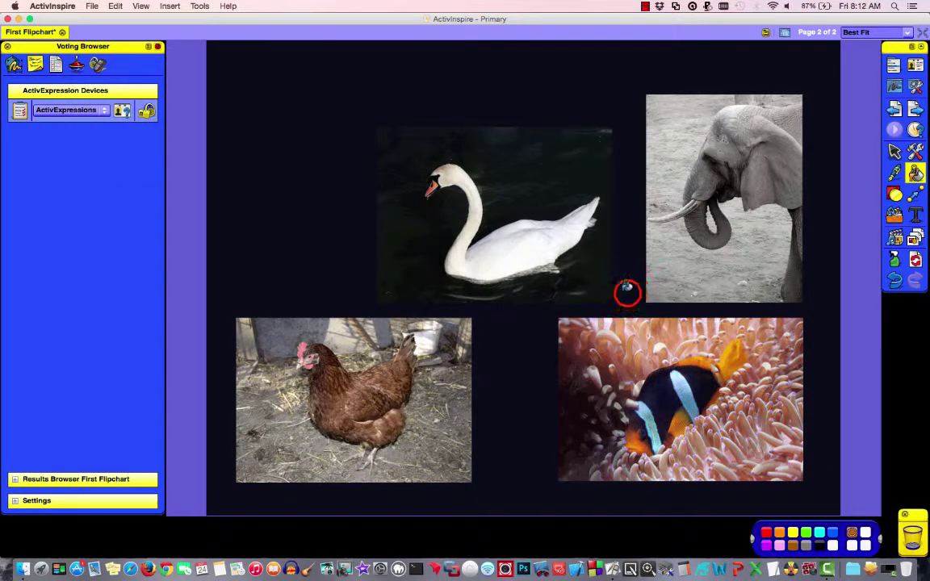
click(628, 288)
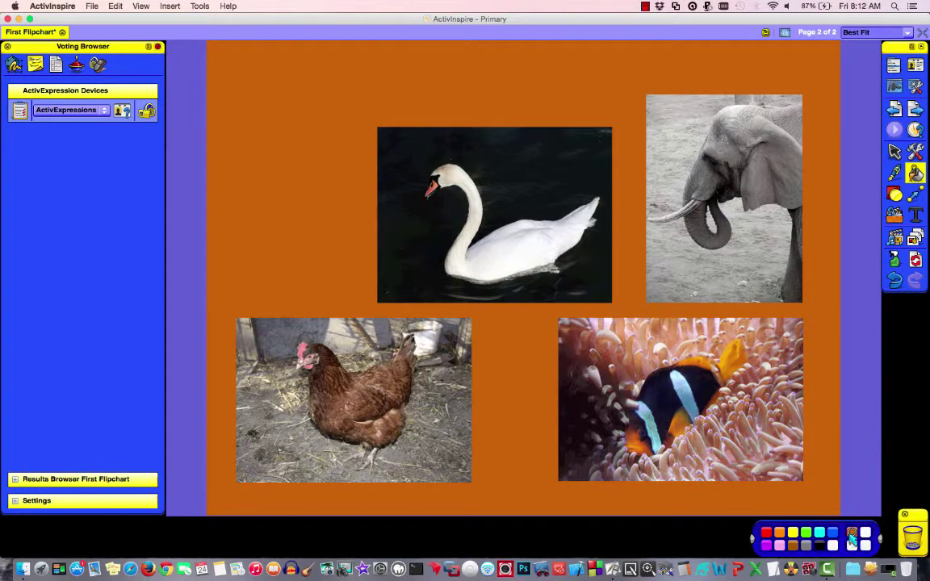
click(826, 424)
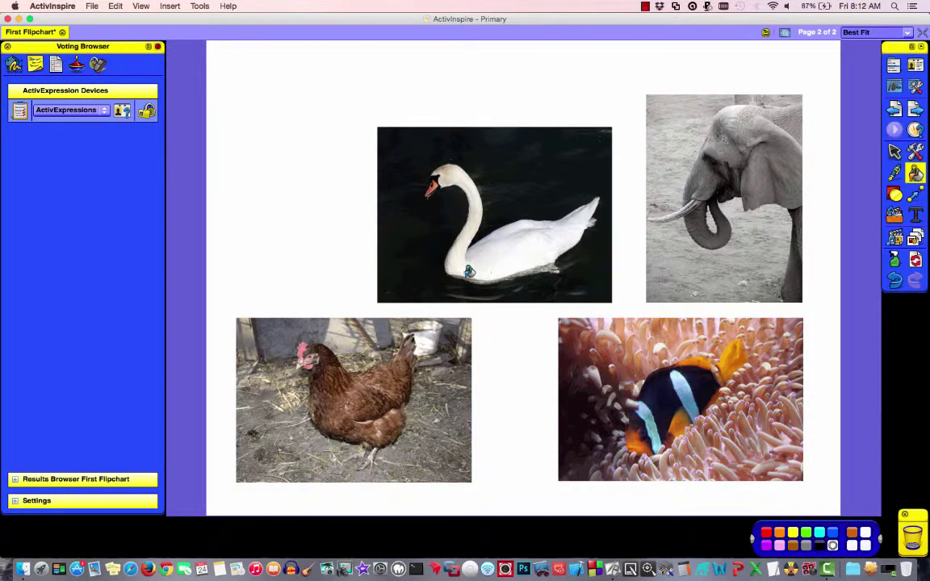
- Open the Object Browser and rename the clownfish photo object to 'clown fish'
click(893, 151)
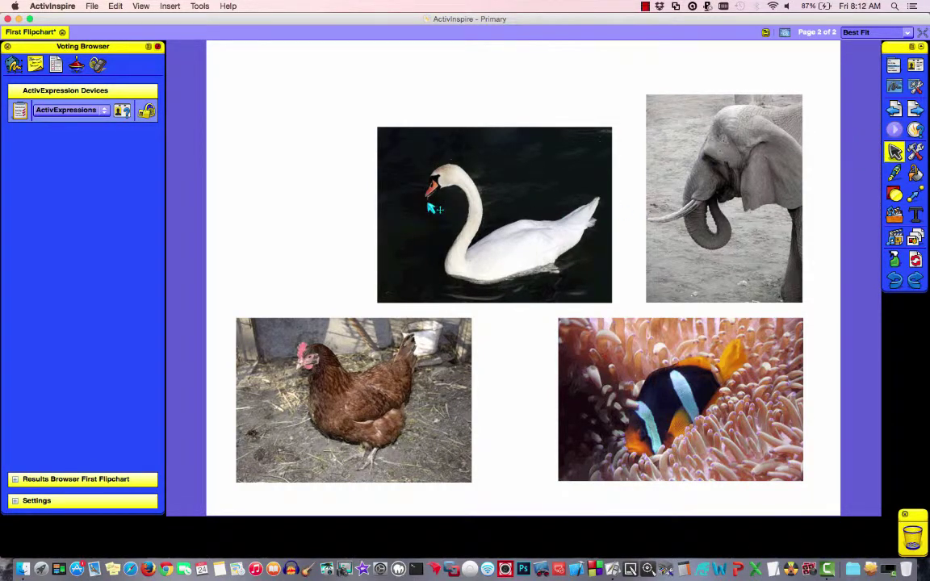
key(ctrl+shift+o)
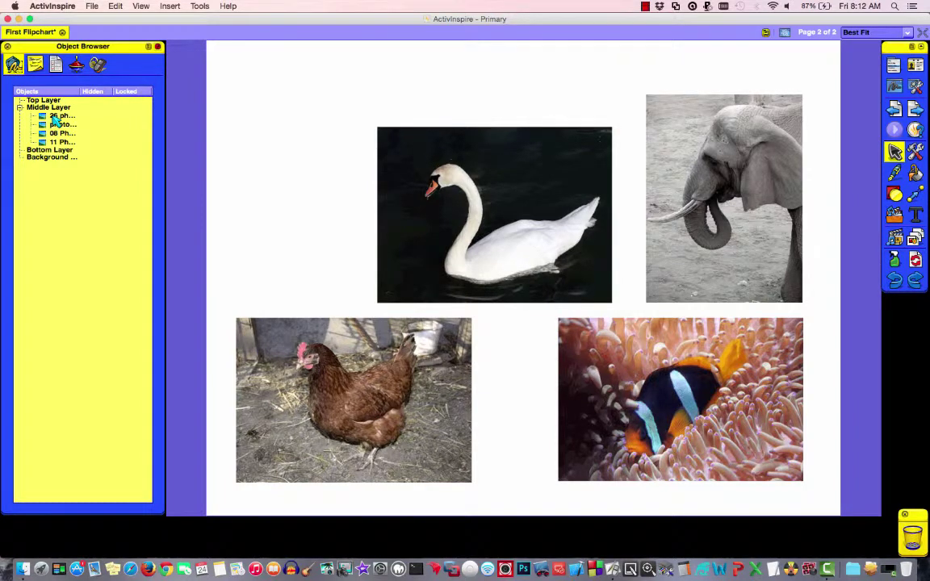
drag(79, 89, 126, 94)
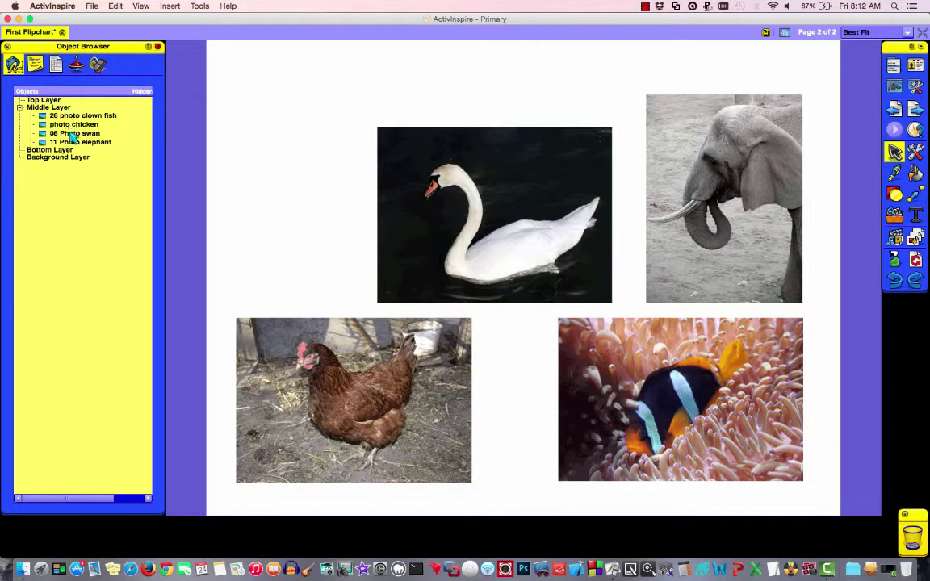
double_click(77, 115)
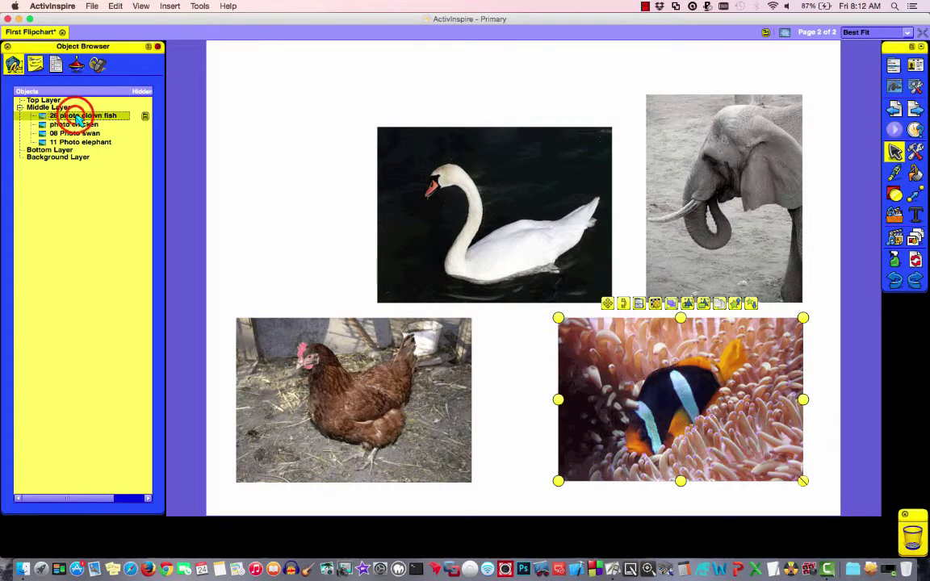
click(70, 115)
drag(70, 115, 38, 115)
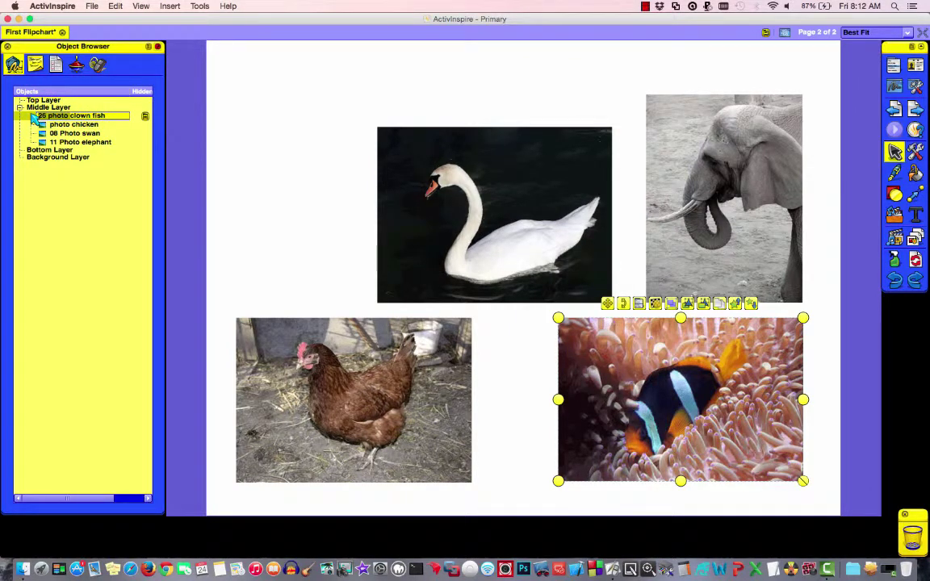
click(76, 125)
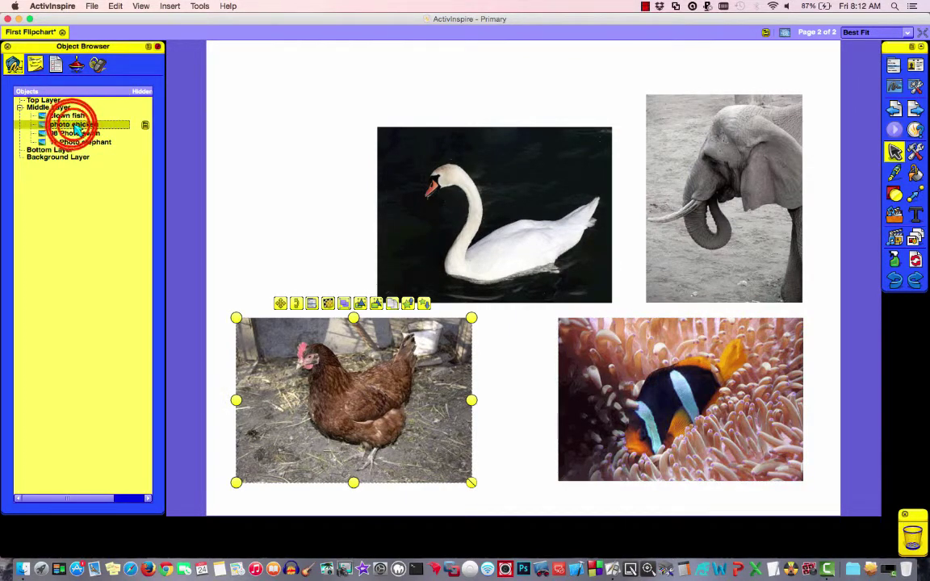
- Rename the remaining photo objects 'chicken', 'swan' and 'elephant'
click(74, 125)
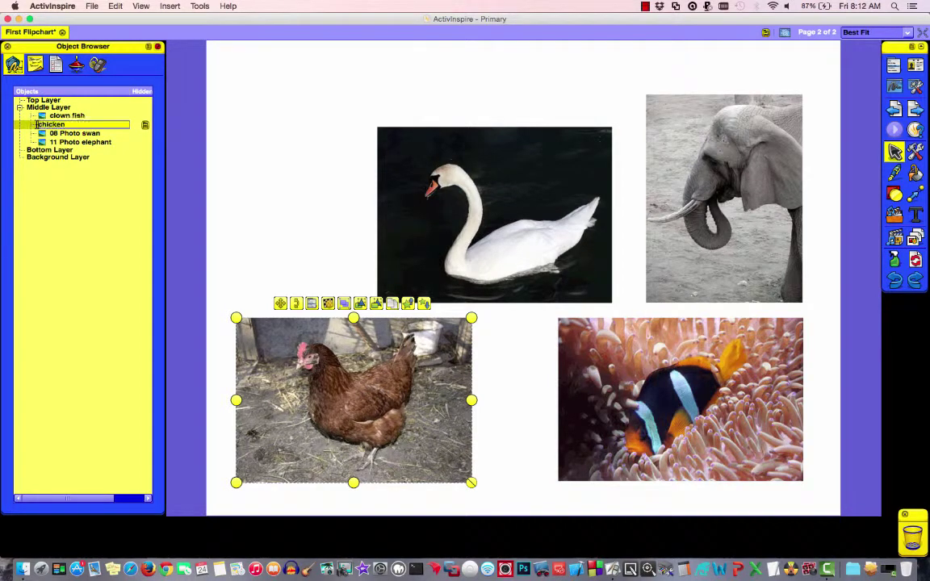
click(68, 133)
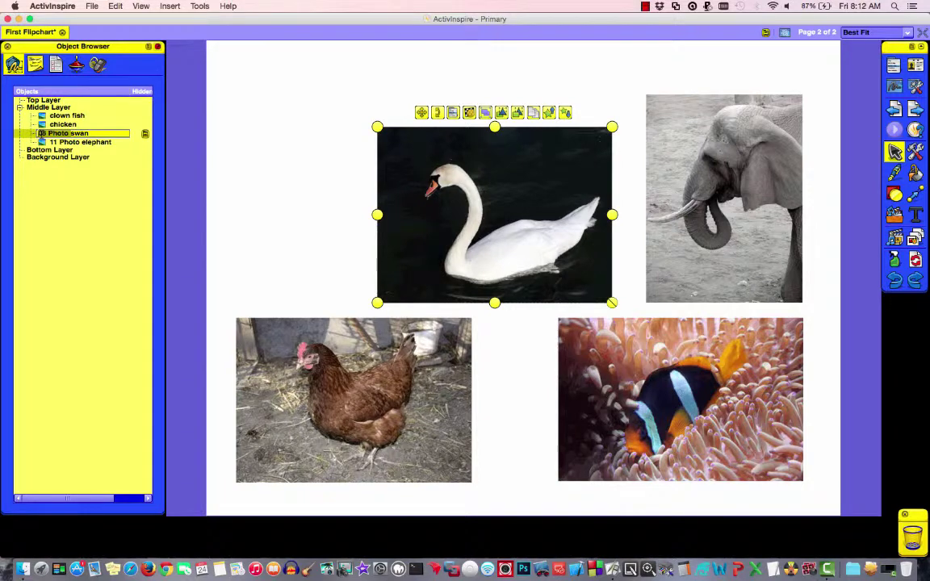
text(swan)
click(81, 142)
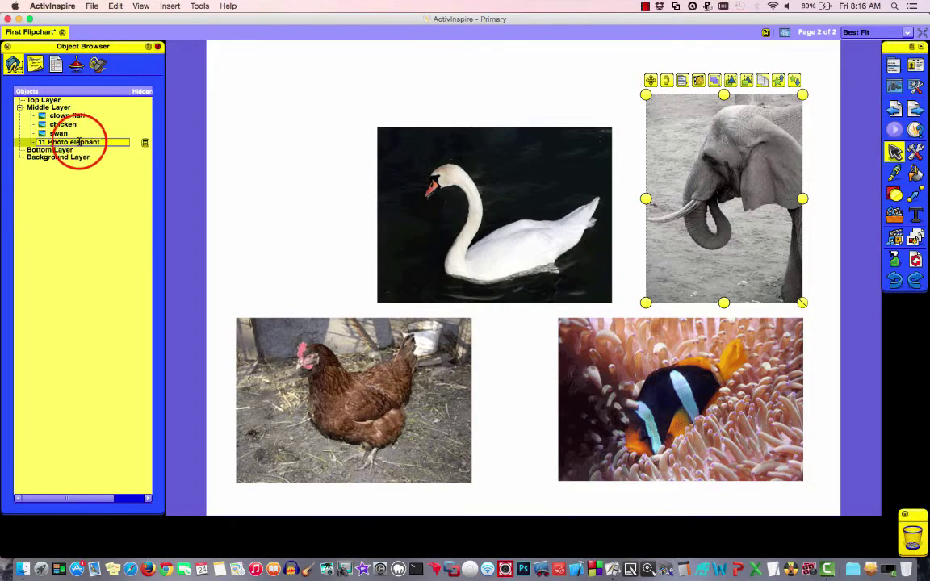
click(71, 148)
text(elephant)
key(Return)
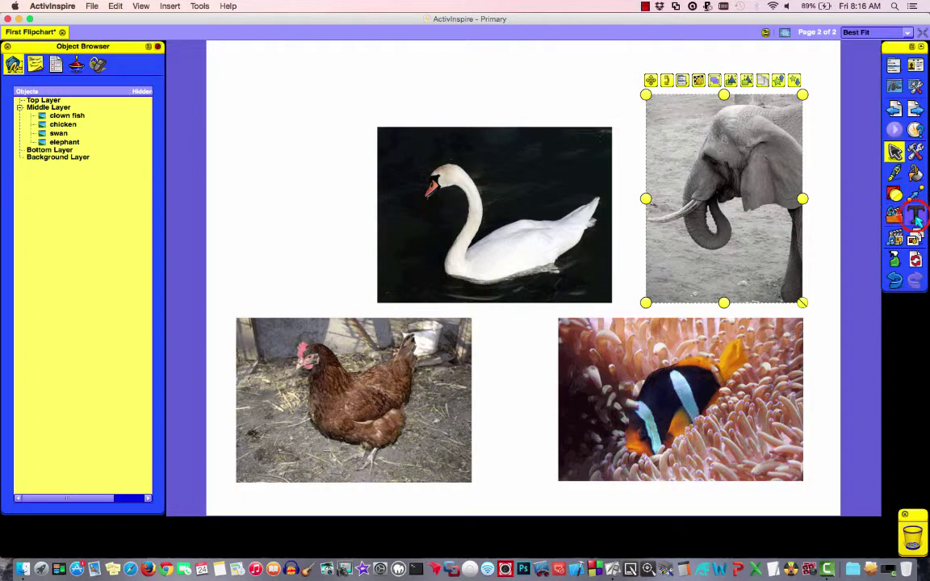
click(915, 215)
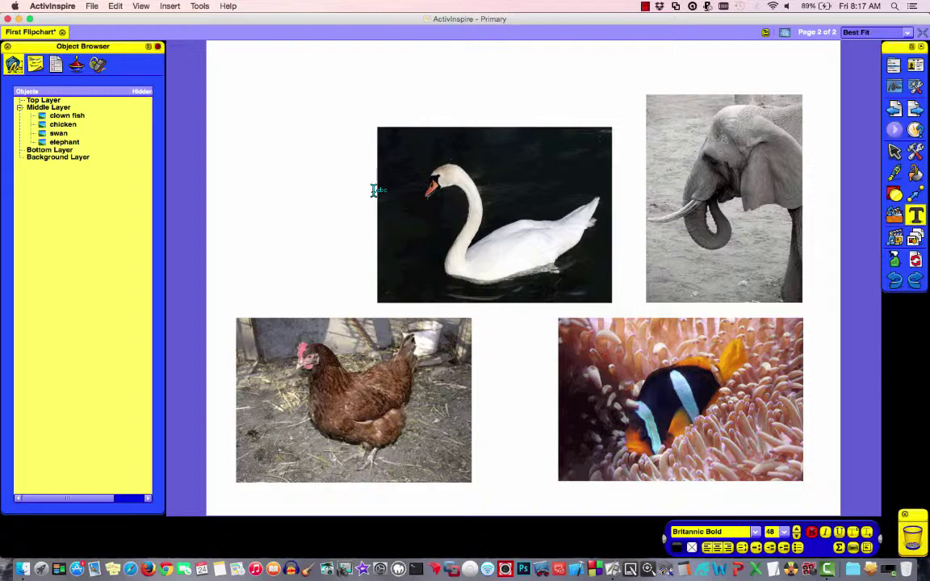
- Hide ActivInspire and open Scientific Names.docx from the desktop
click(53, 6)
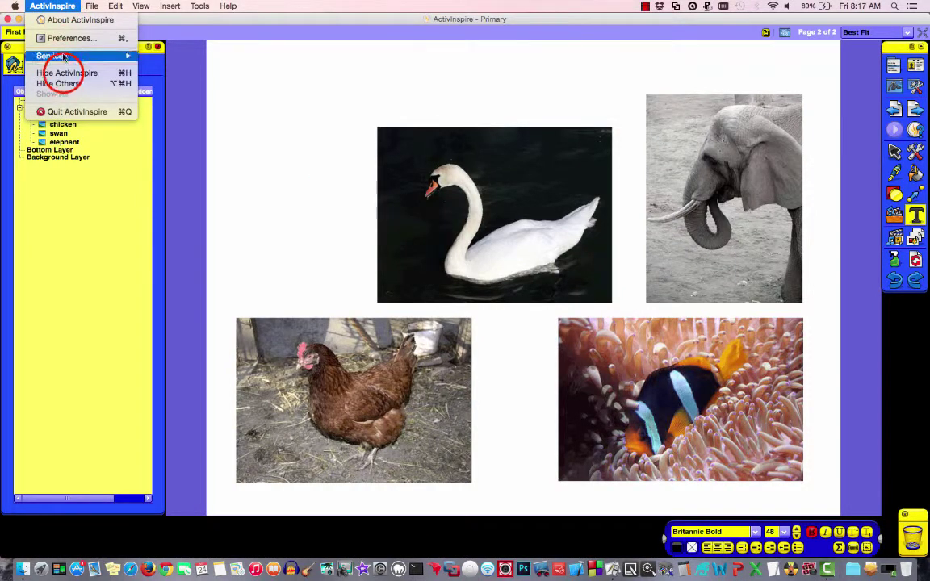
click(65, 73)
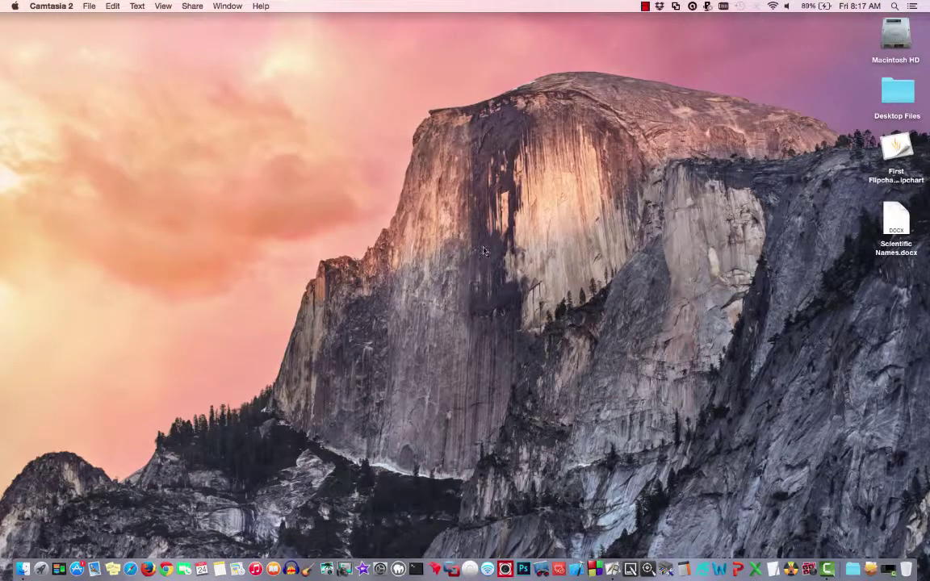
double_click(887, 218)
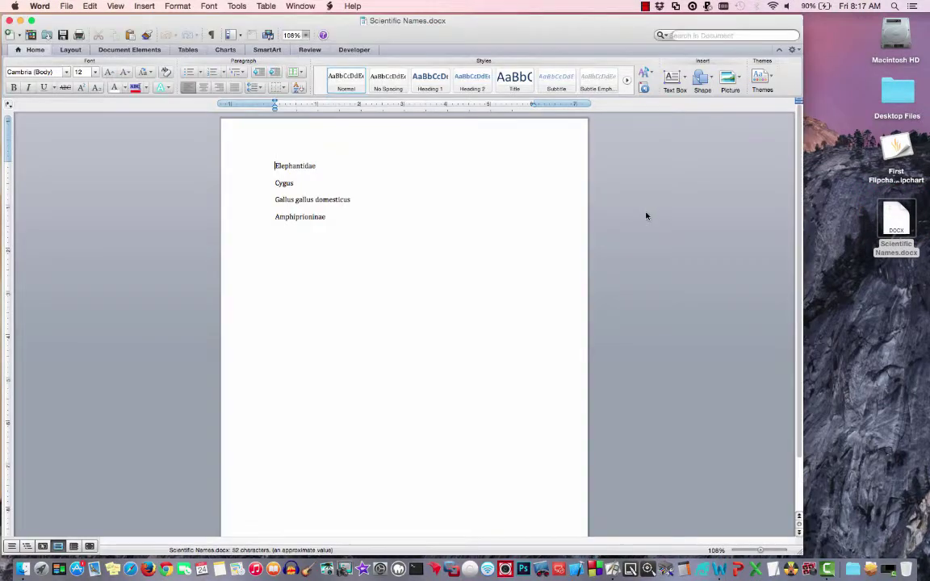
- Select and copy the name Elephantidae in the Word document
click(318, 166)
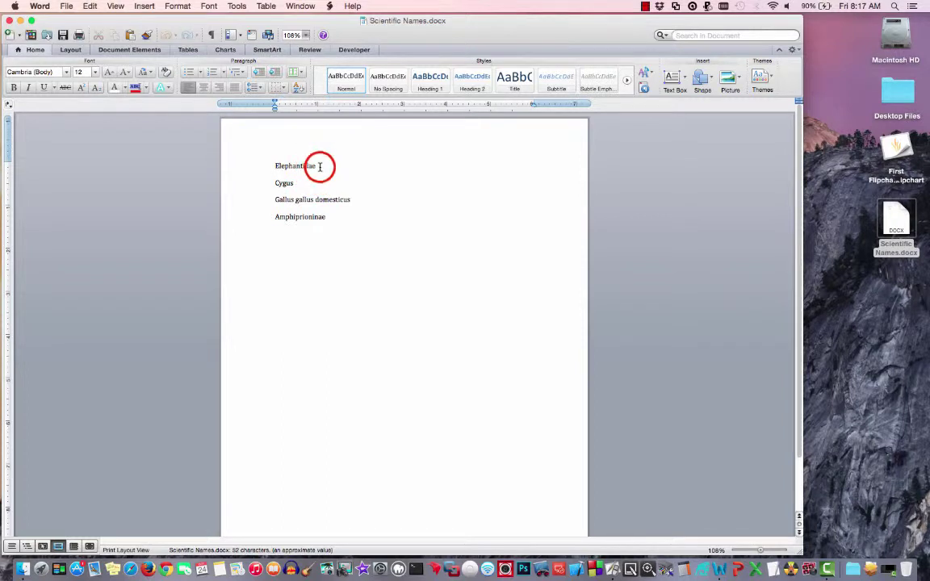
drag(320, 166, 288, 166)
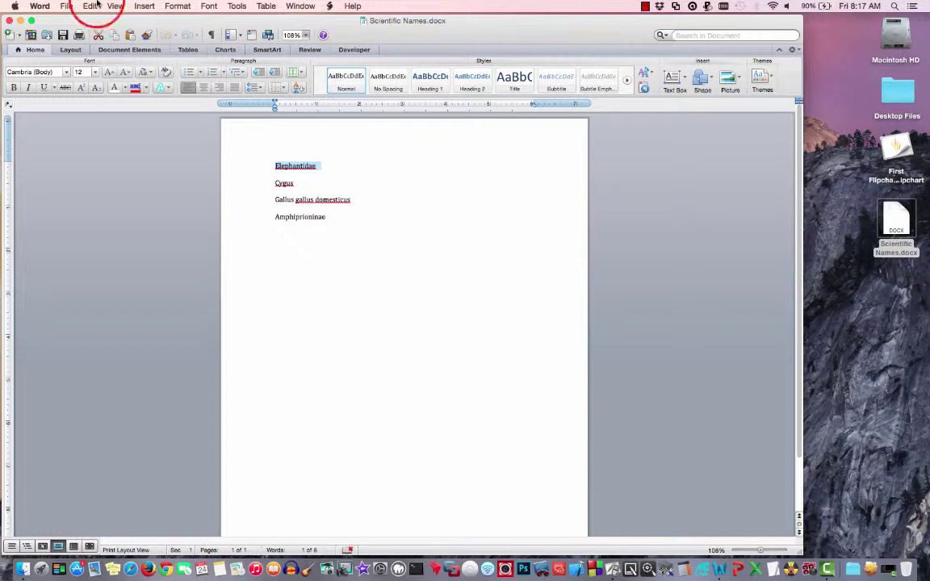
click(91, 6)
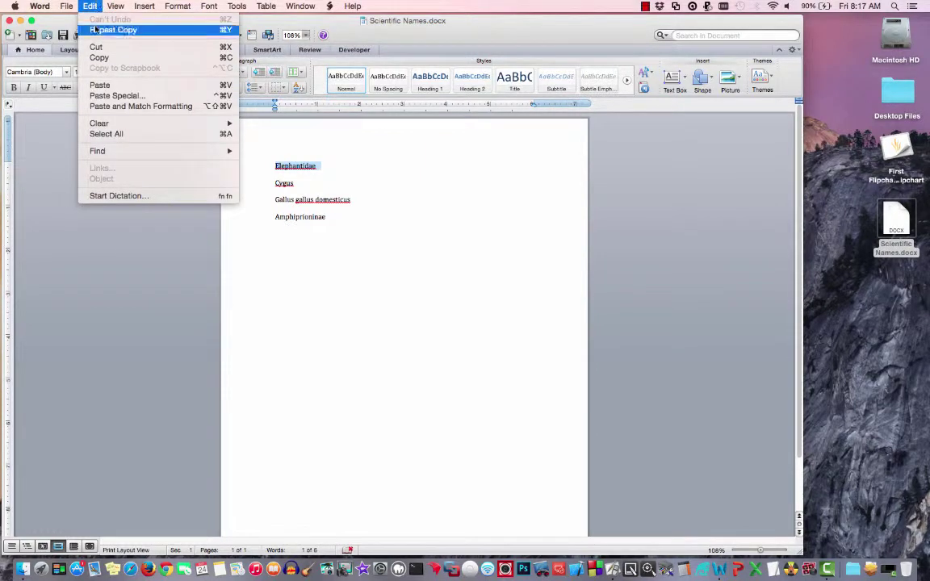
click(91, 5)
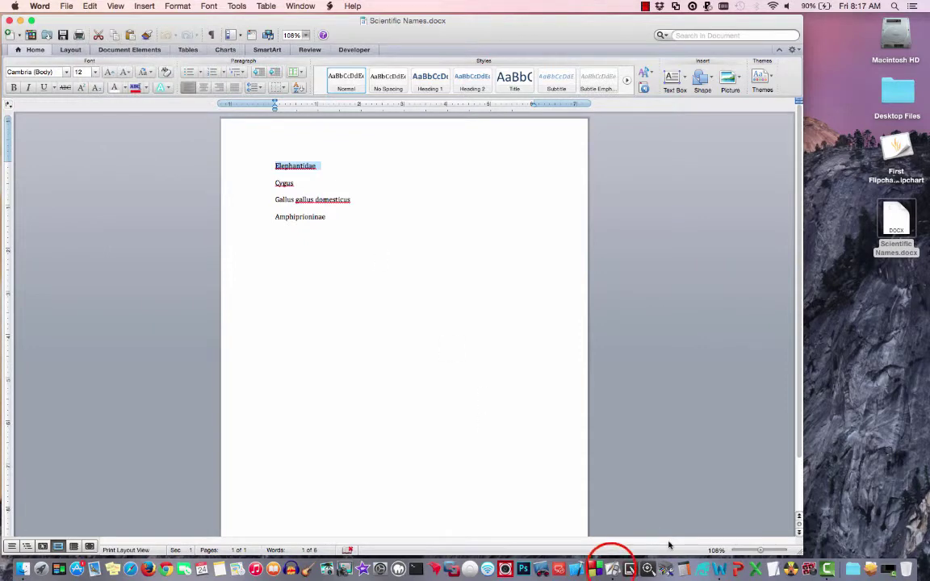
- Paste Elephantidae into the flipchart and drag the label over the elephant photo
click(613, 569)
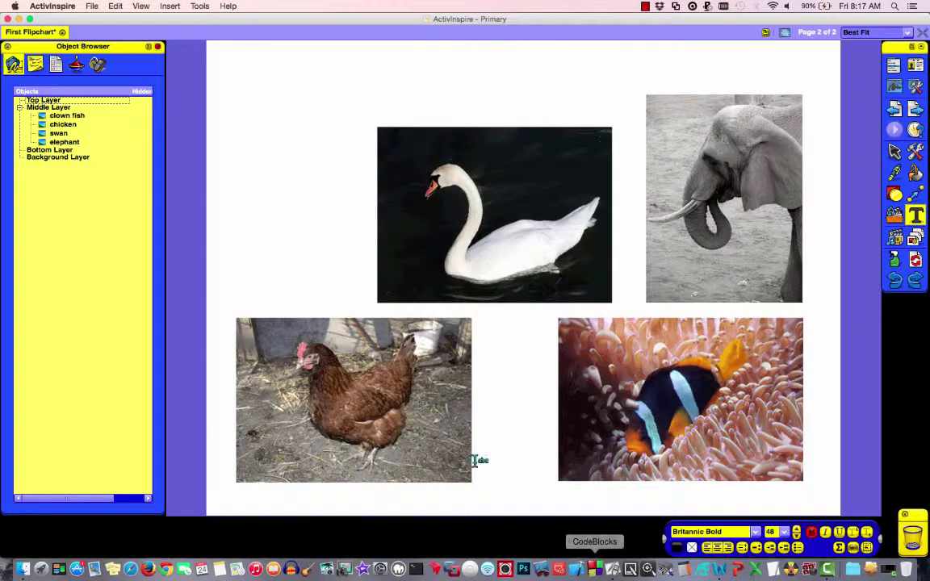
text(Elephantidae)
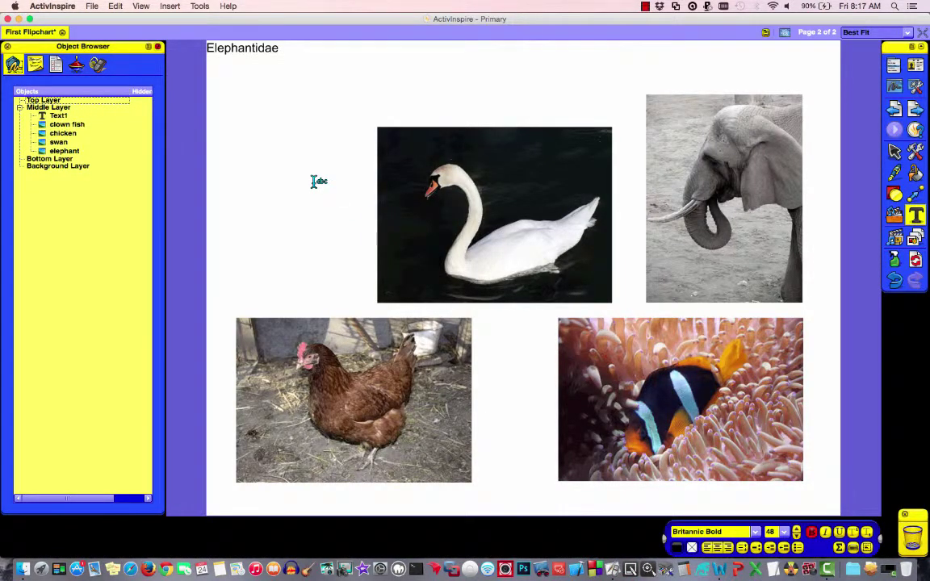
click(894, 151)
drag(232, 48, 721, 199)
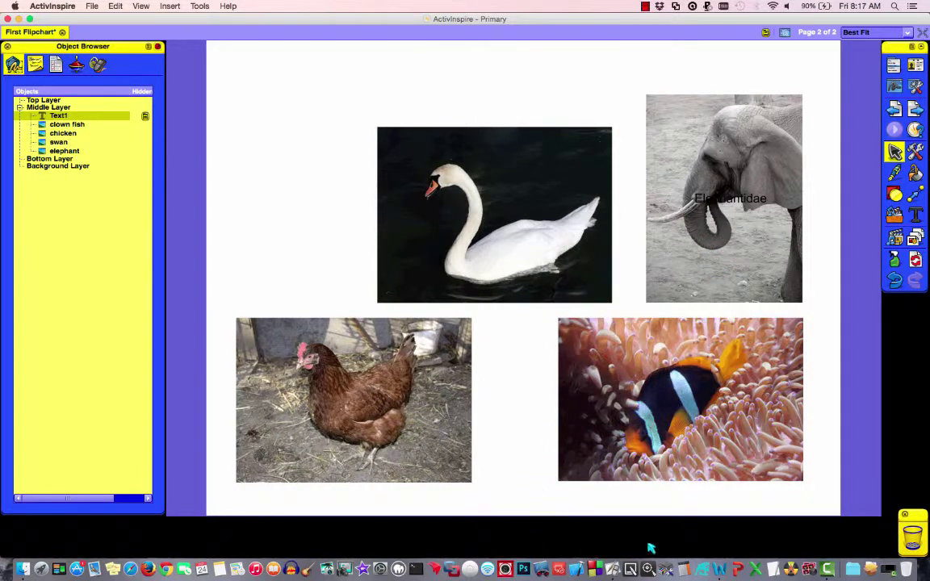
- Select and copy 'Cygus' in Word, then return to the ActivInspire flipchart
click(717, 569)
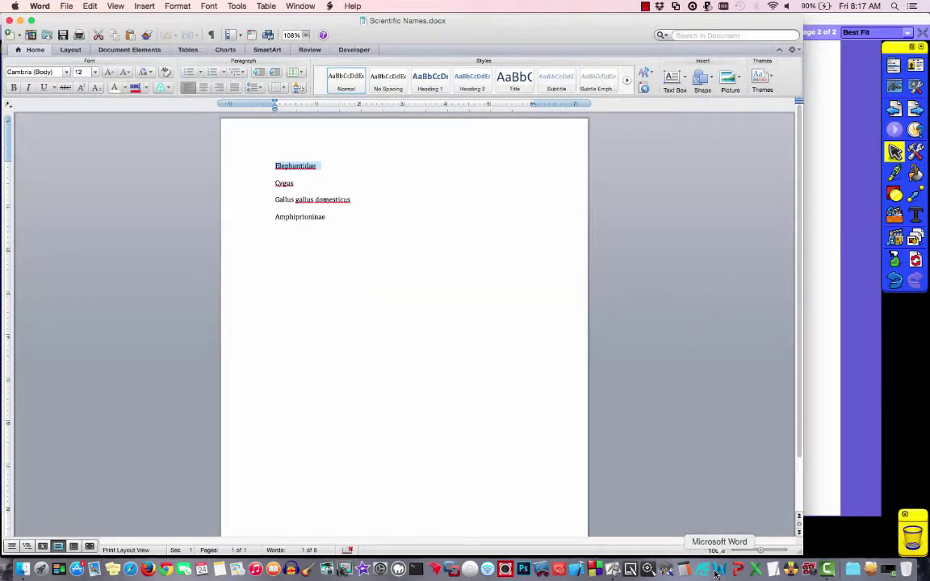
drag(295, 182, 272, 182)
key(super+c)
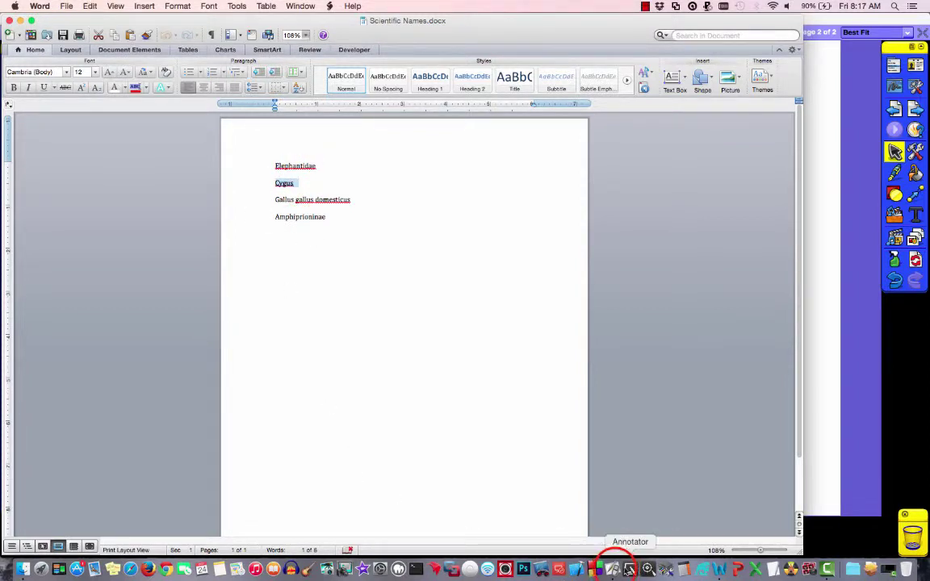
click(614, 570)
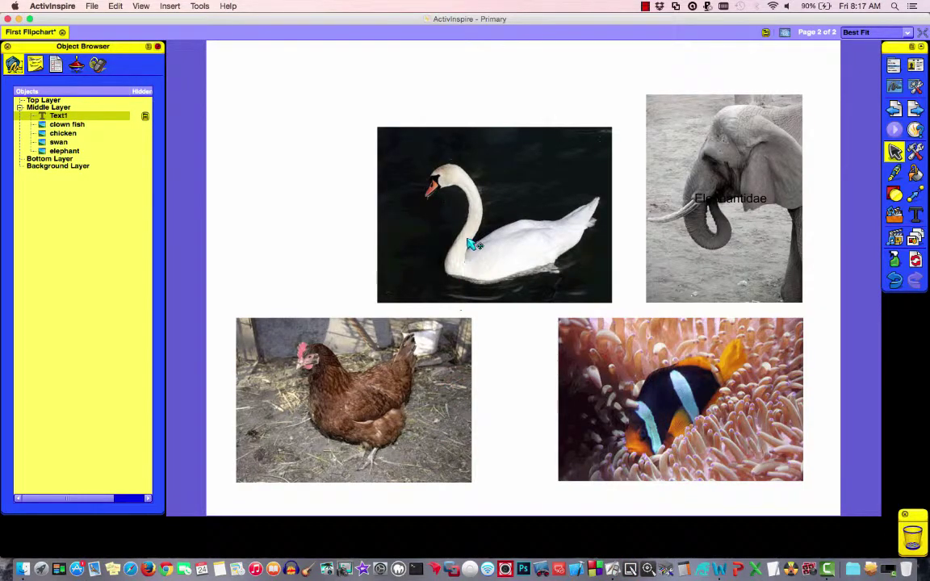
- Paste the Cygus label, set it to American Typewriter 36 on one line, and place it on the swan
key(super+v)
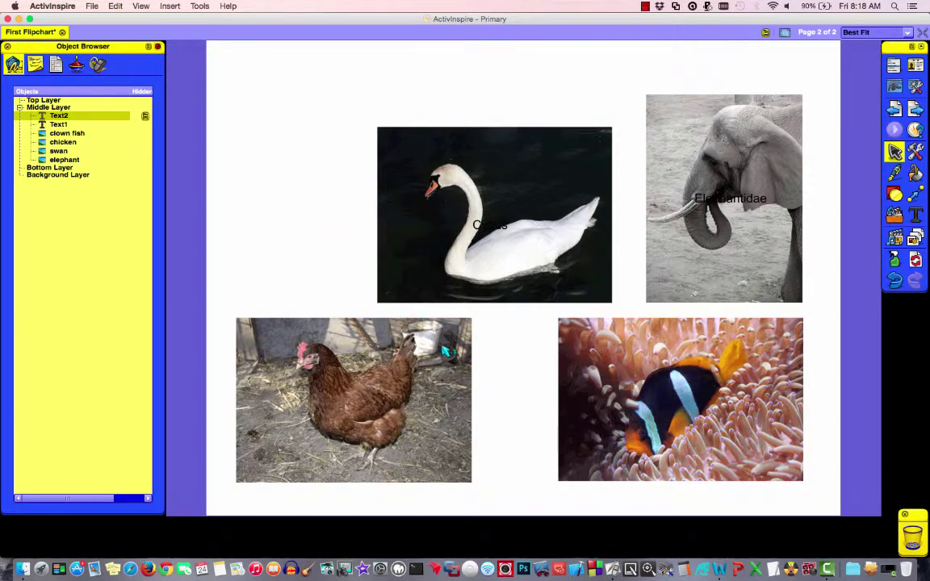
drag(483, 227, 488, 92)
double_click(488, 84)
double_click(490, 84)
click(755, 529)
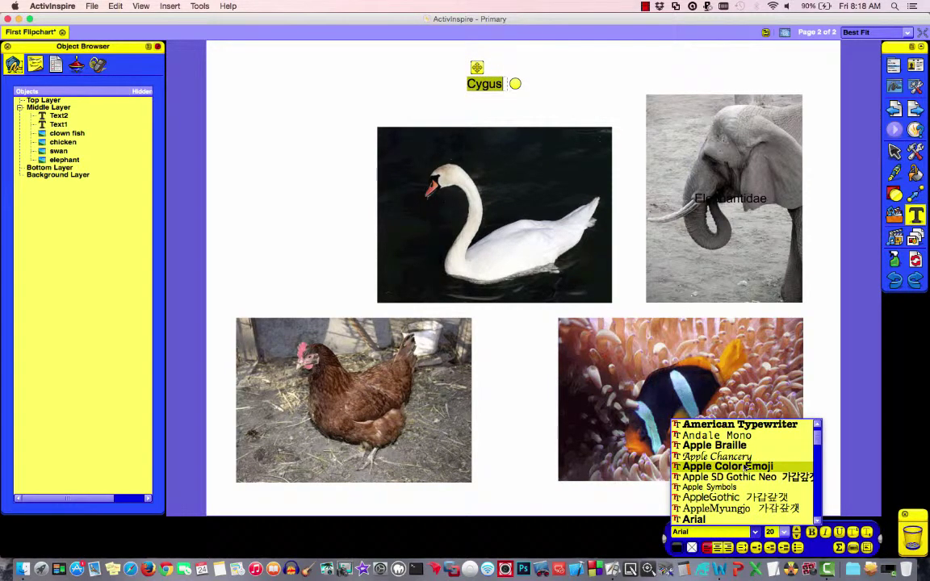
click(754, 426)
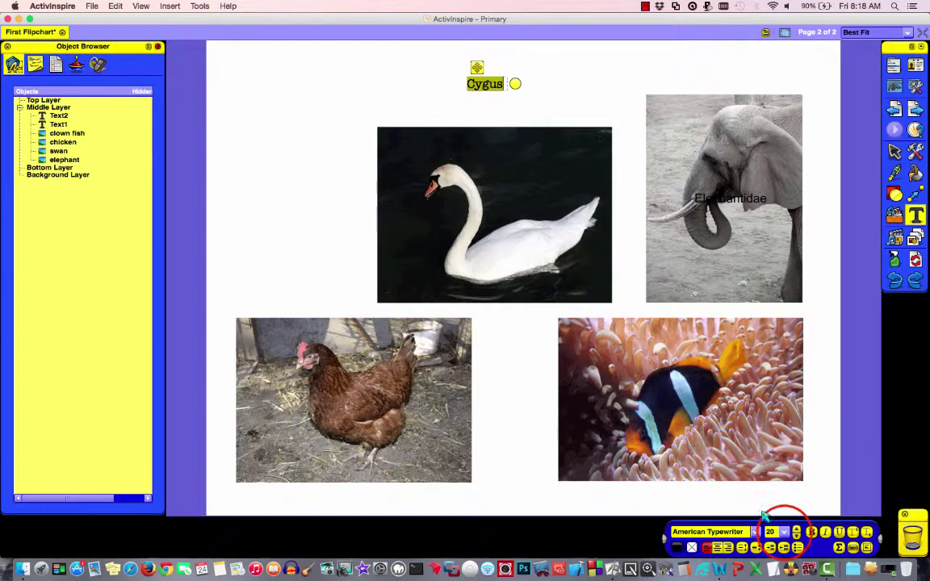
click(782, 532)
drag(813, 456, 815, 499)
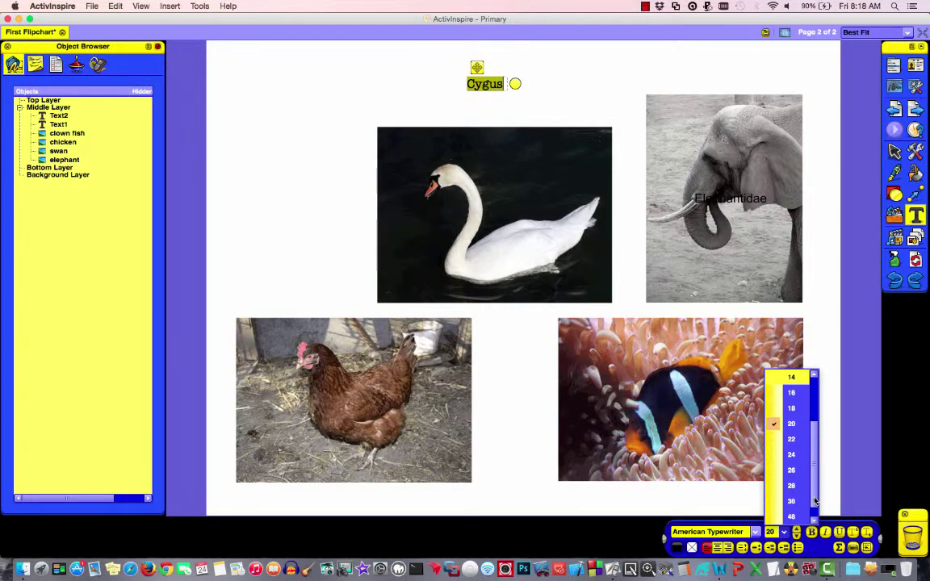
click(776, 497)
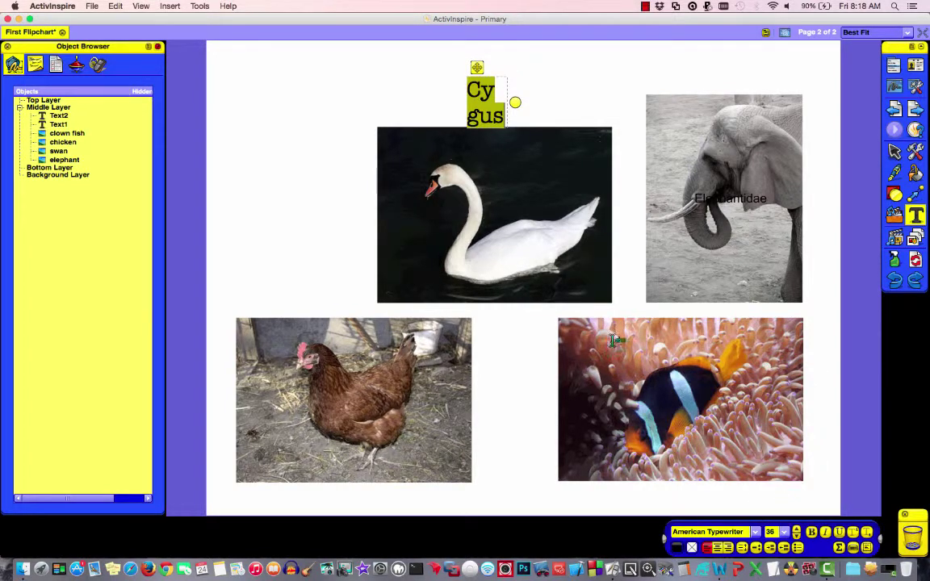
drag(518, 103, 550, 102)
drag(485, 67, 473, 198)
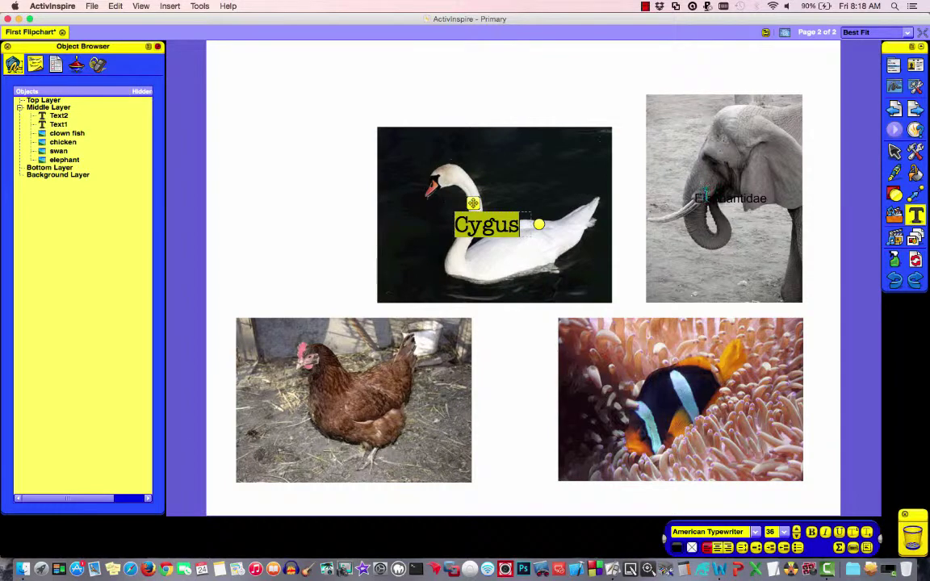
- Restyle Elephantidae to American Typewriter 36, widened to one line across the elephant photo
click(738, 198)
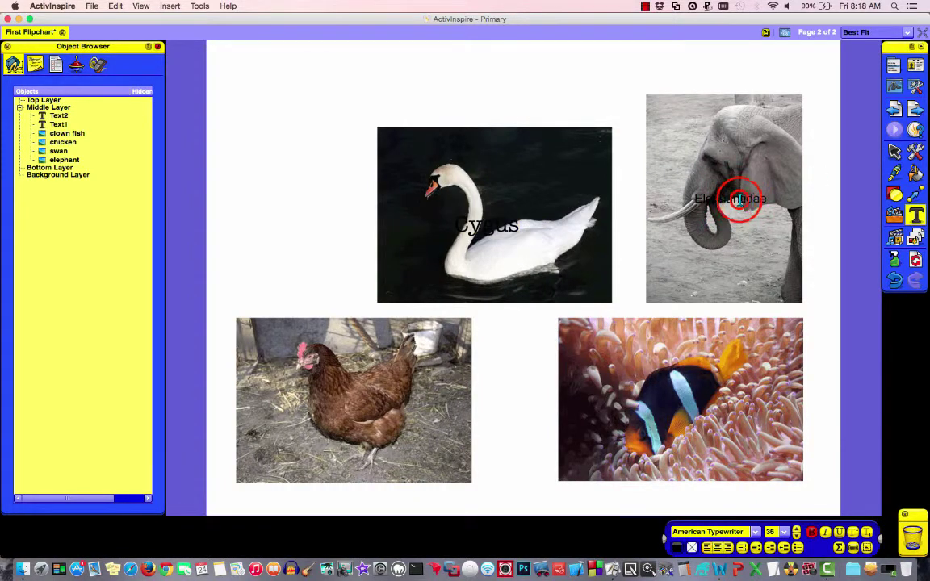
drag(766, 198, 695, 199)
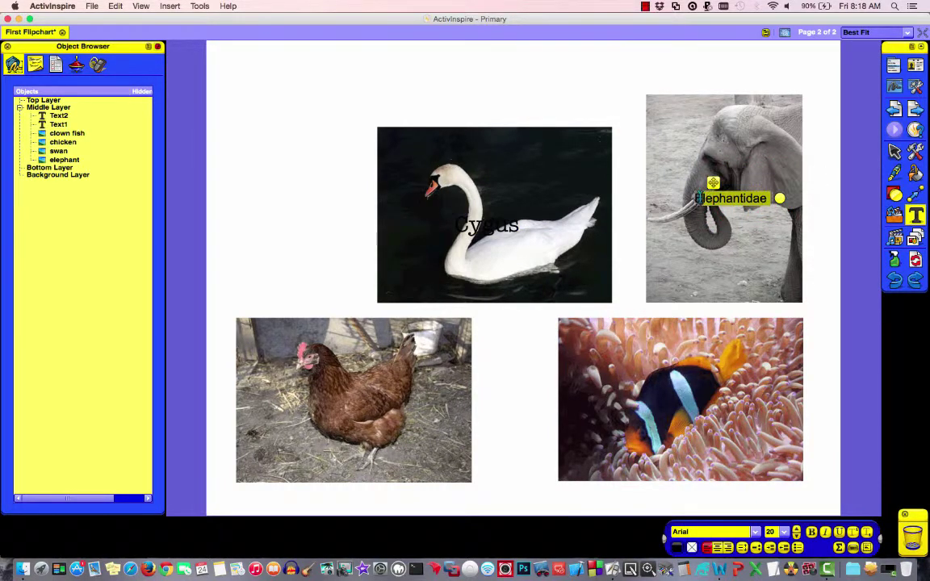
click(754, 532)
click(755, 425)
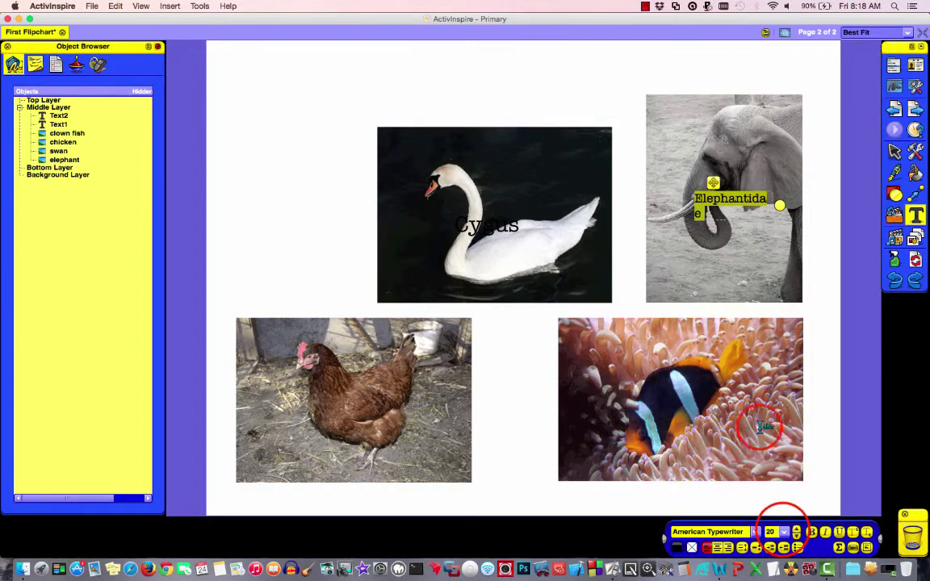
click(783, 531)
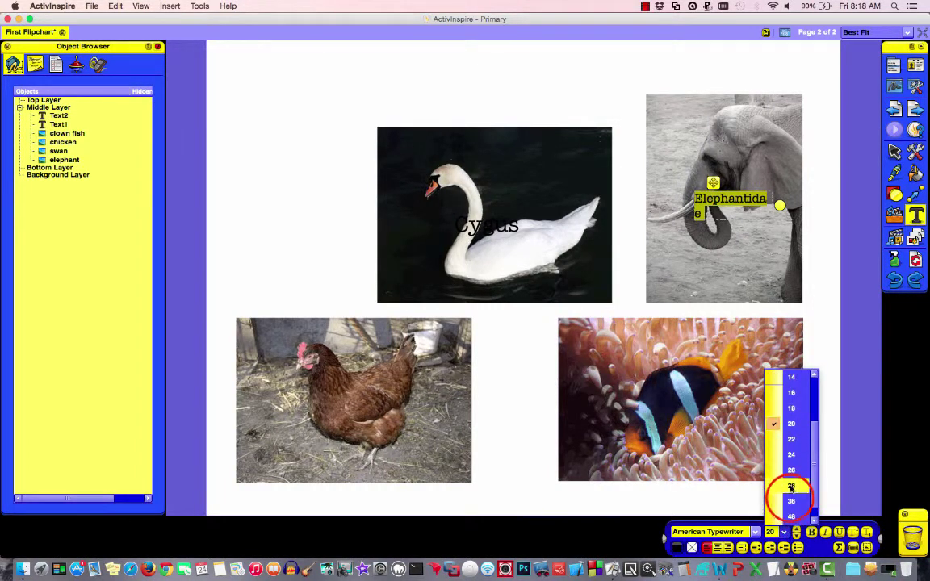
click(791, 500)
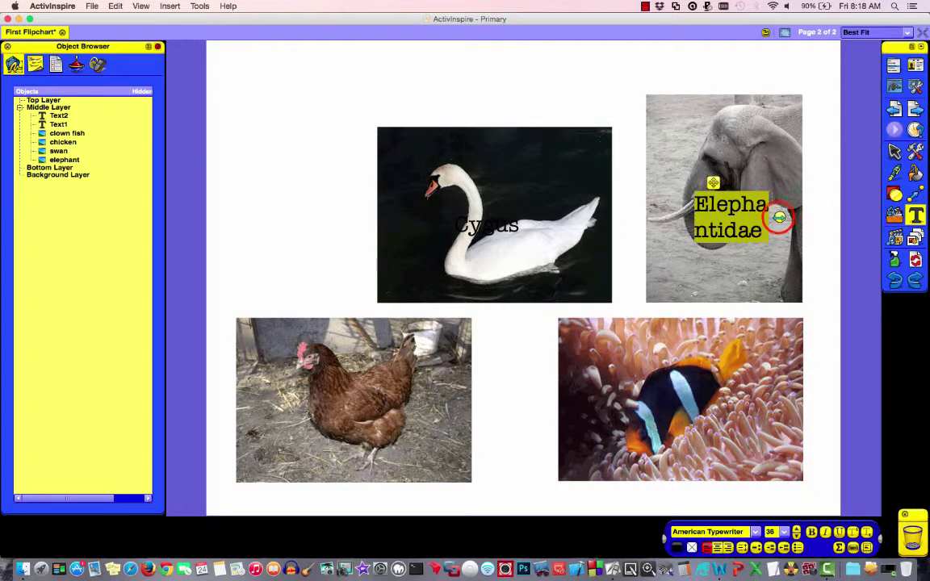
drag(779, 216, 849, 203)
click(729, 182)
drag(729, 182, 687, 177)
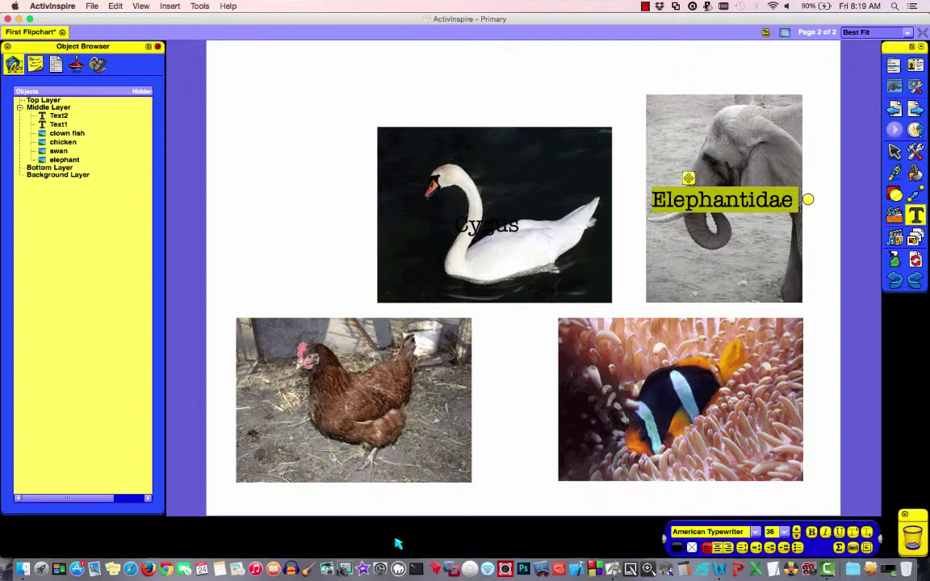
- Copy 'Gallus gallus domesticus' from the Word list and return to the flipchart
click(719, 571)
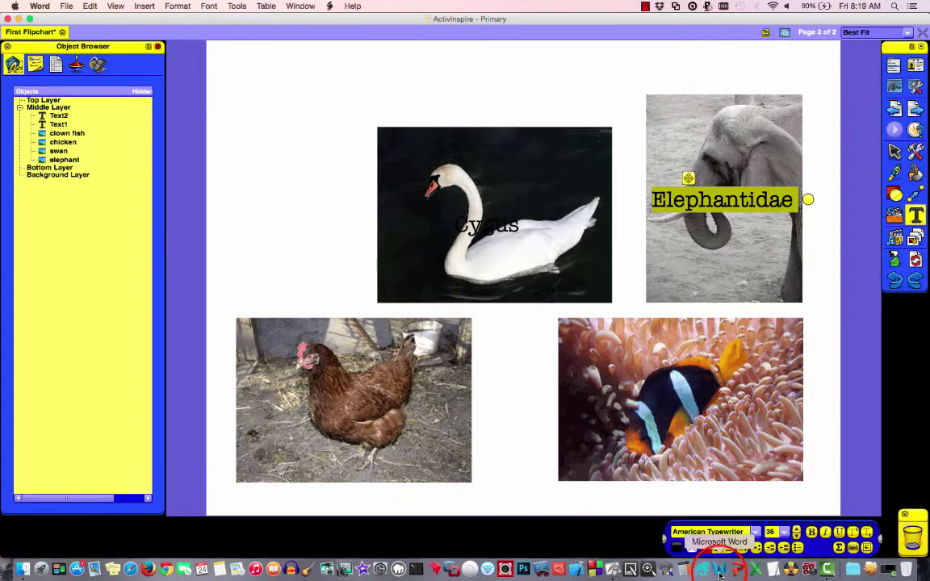
click(351, 199)
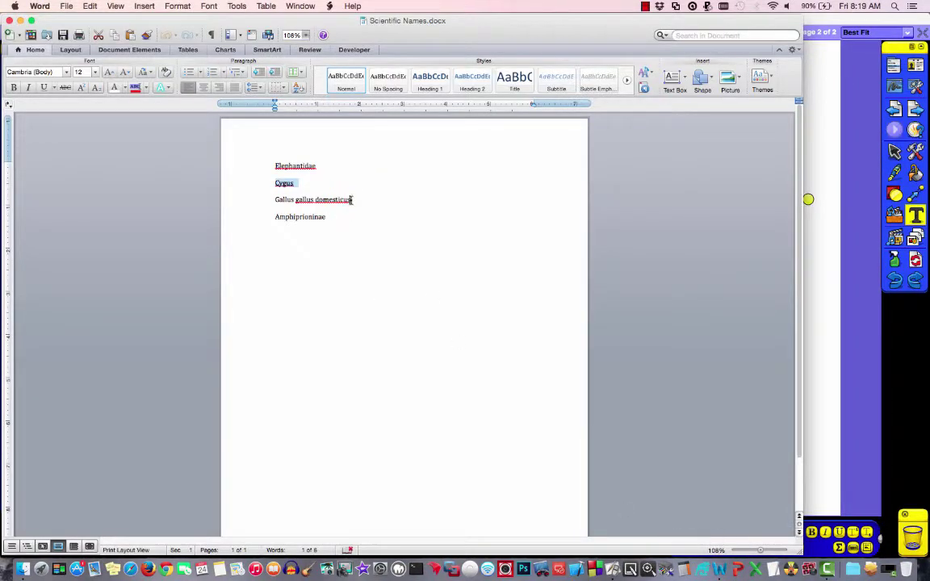
drag(351, 200, 296, 200)
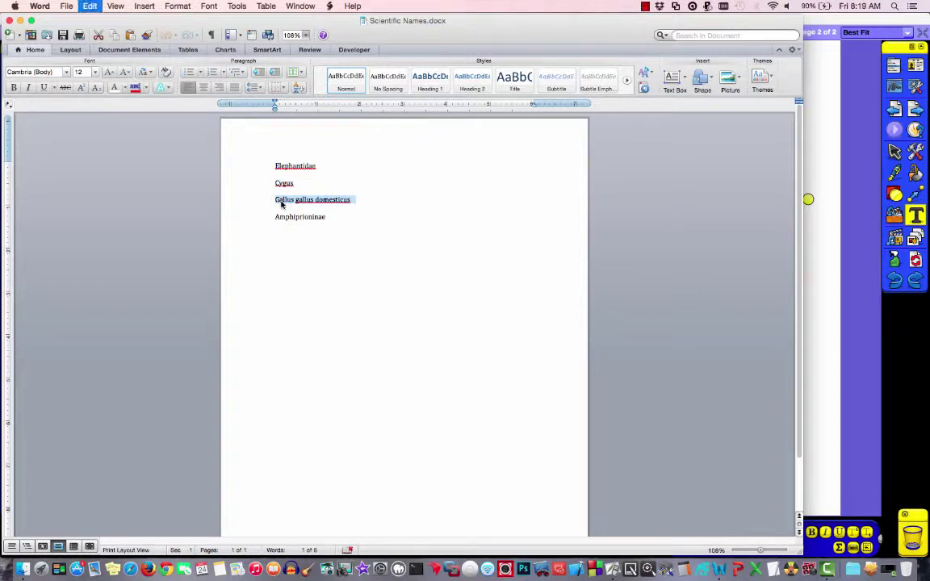
click(612, 569)
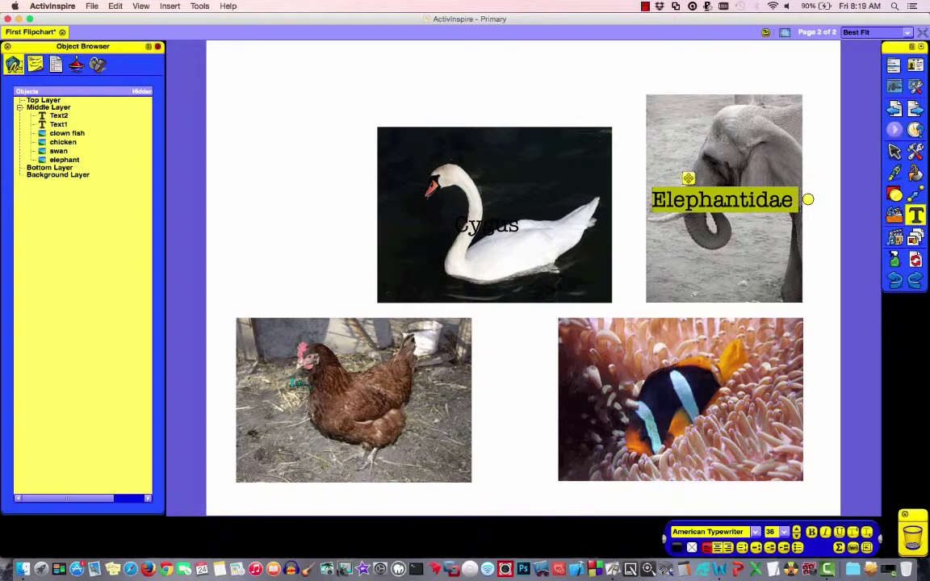
- Paste 'Gallus gallus domesticus' as a new label, undoing the accidental Elephantidae replacement
text(Gallus gallus domesticus)
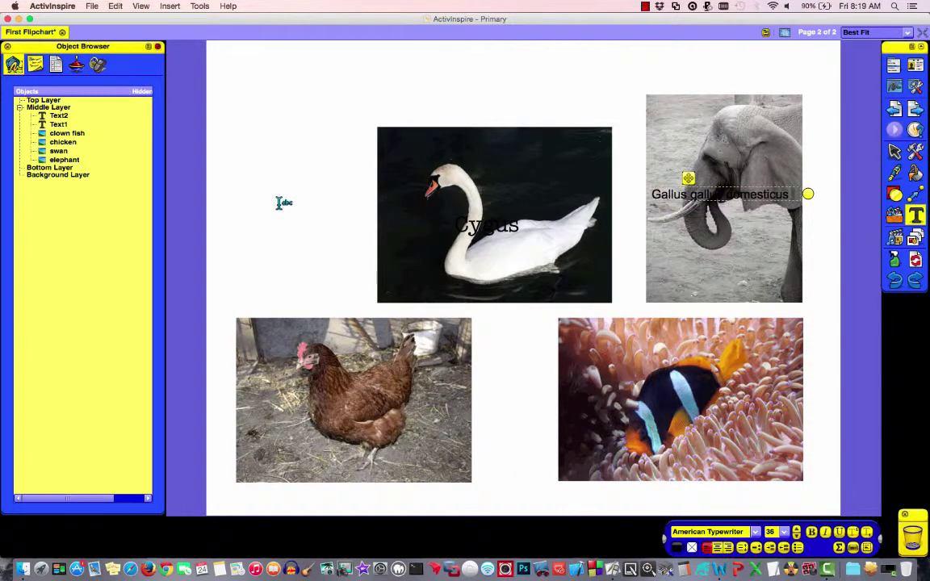
key(super+z)
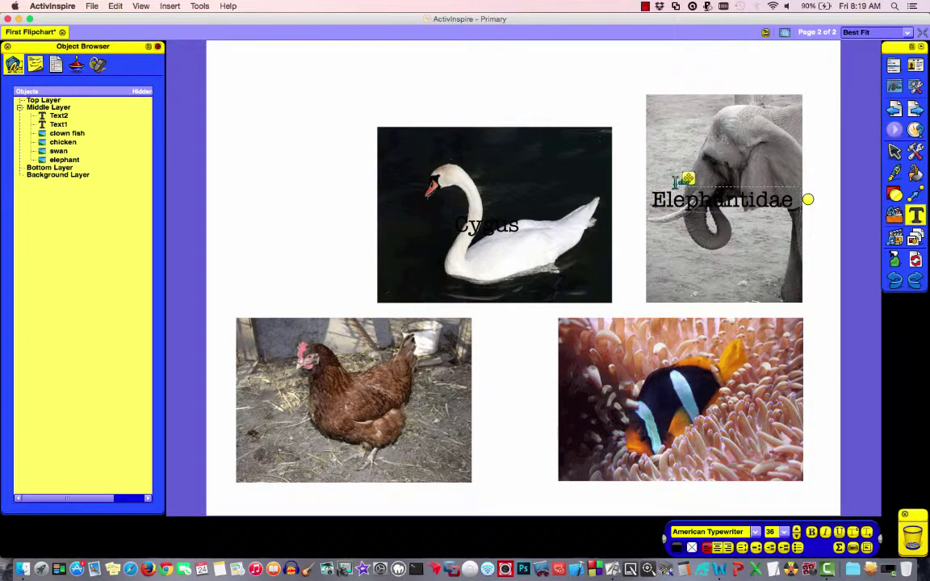
click(457, 60)
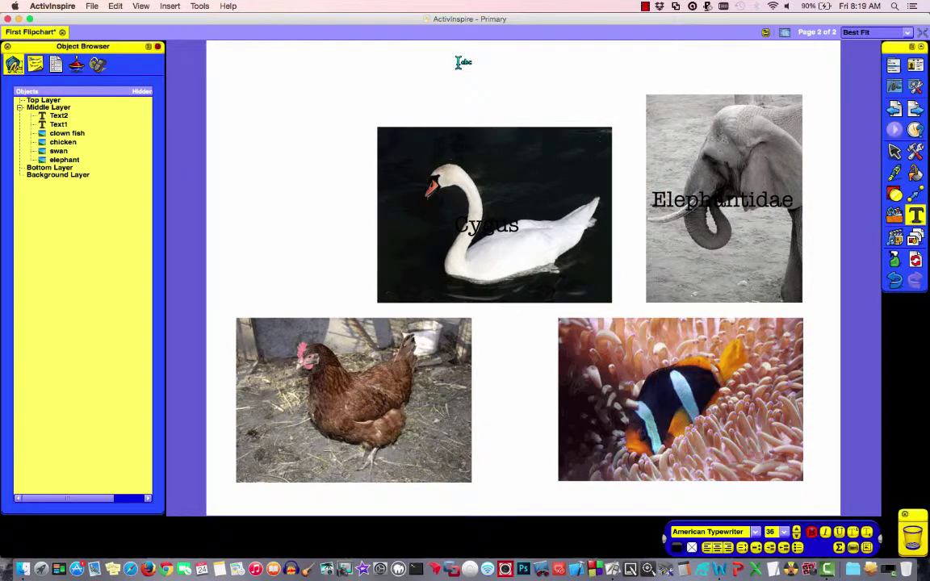
text(Gallus gallus domesticus)
double_click(297, 47)
click(297, 47)
- Set the chicken name to American Typewriter 36 and move it onto the chicken photo
click(754, 532)
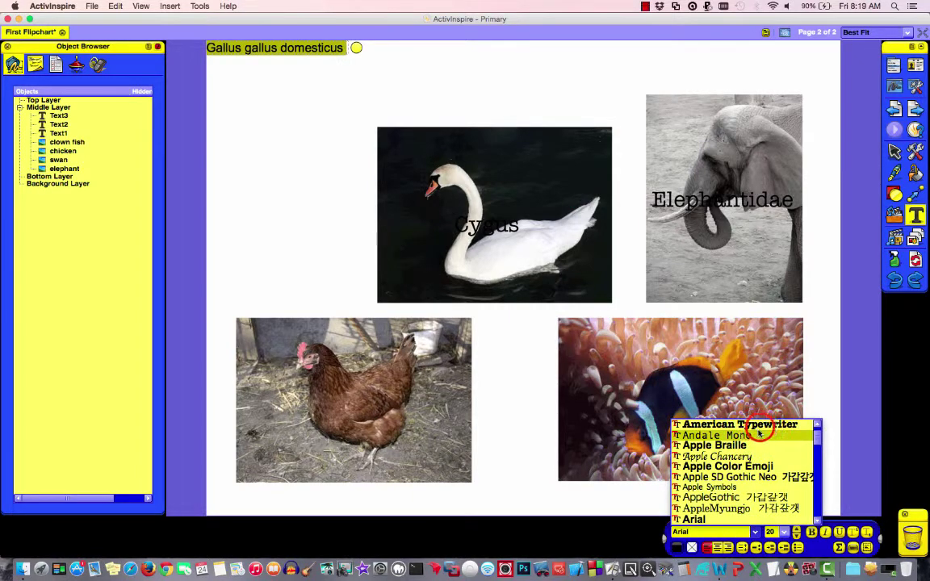
click(755, 424)
click(784, 532)
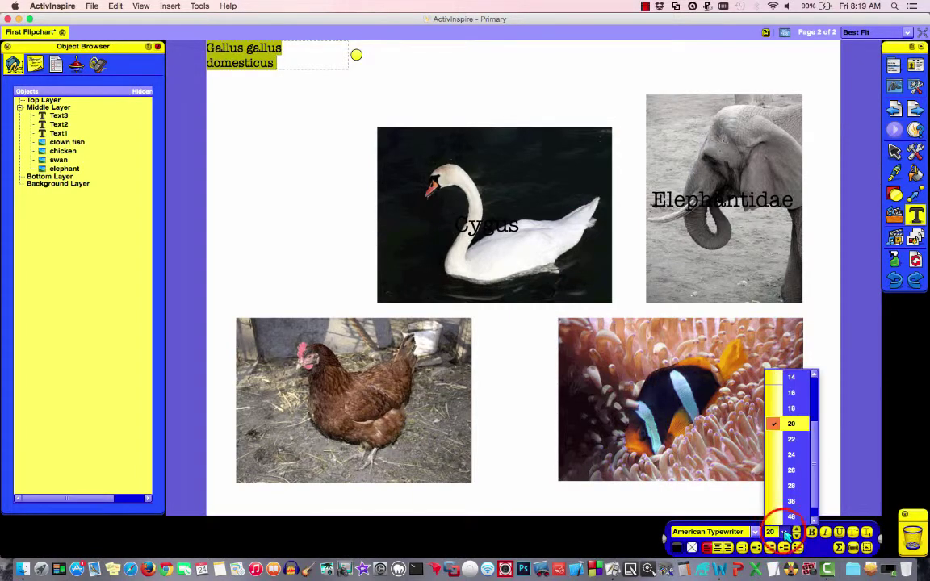
click(789, 502)
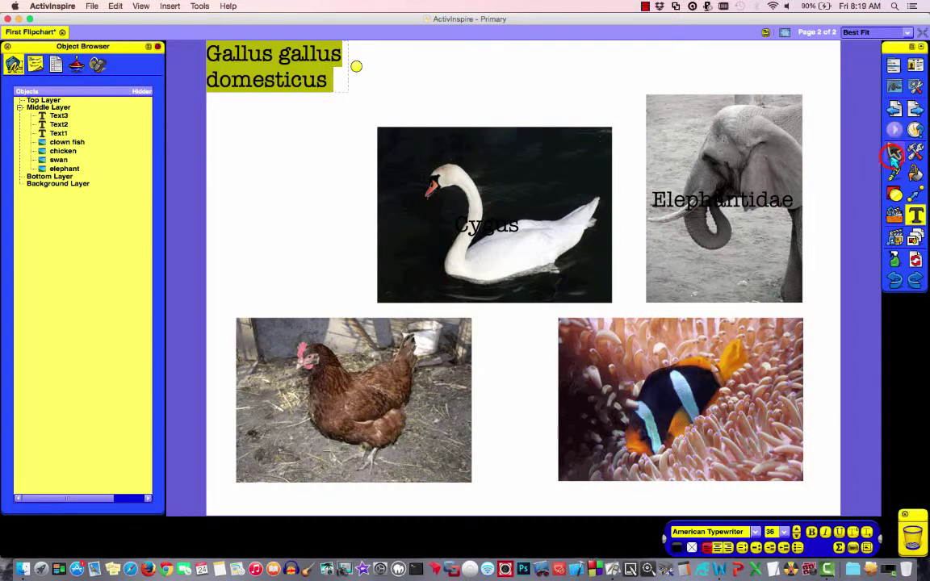
click(895, 151)
drag(234, 60, 320, 392)
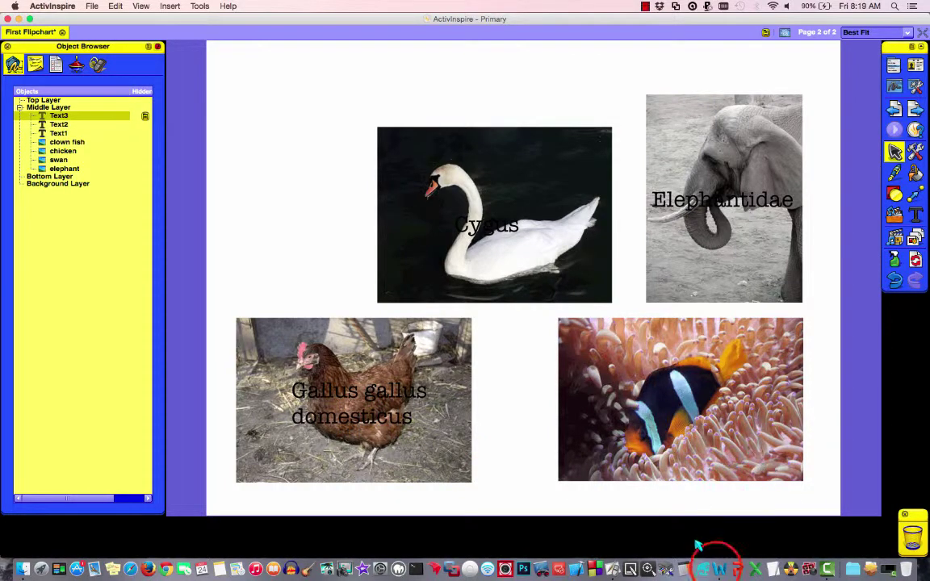
- Copy 'Amphiprioninae' from the Word list and return to the flipchart
click(716, 569)
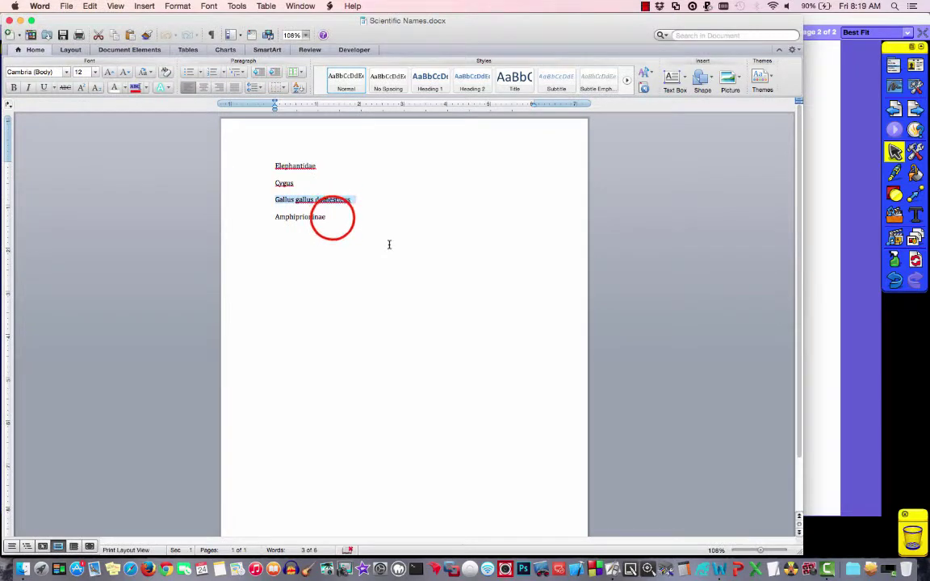
drag(330, 216, 274, 216)
key(super+c)
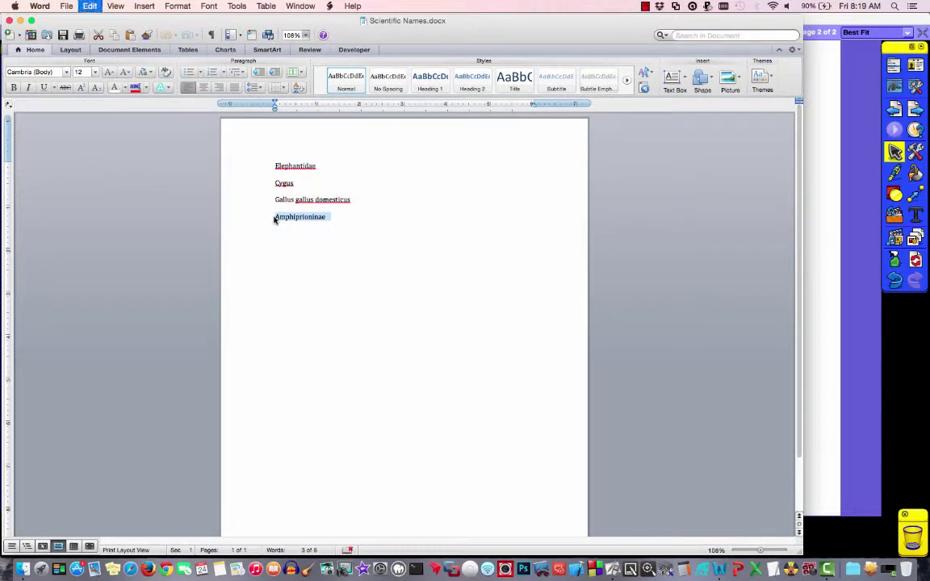
click(829, 390)
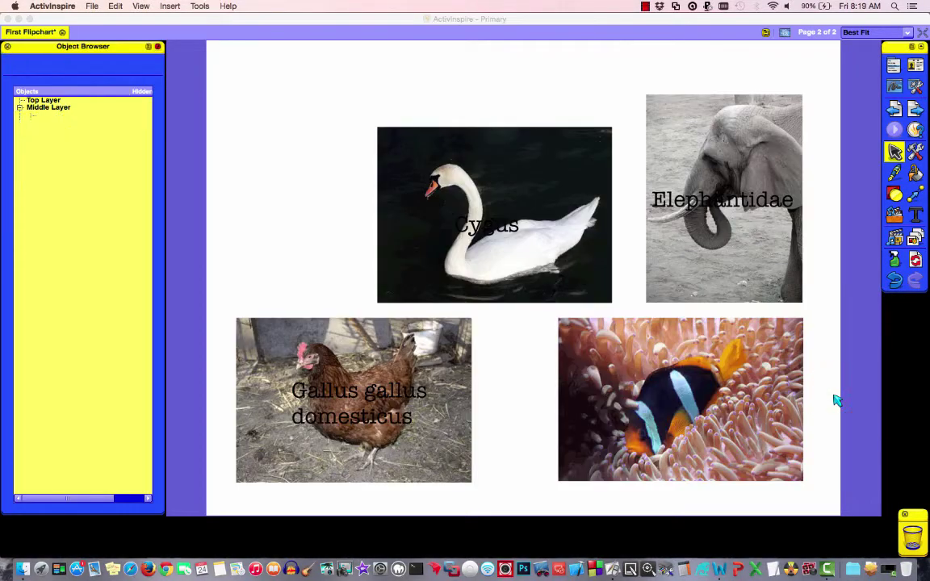
- Paste 'Amphiprioninae' onto the page and move it out of the corner
click(331, 119)
click(332, 122)
key(super+v)
drag(255, 54, 299, 69)
click(275, 66)
drag(277, 70, 280, 104)
click(287, 102)
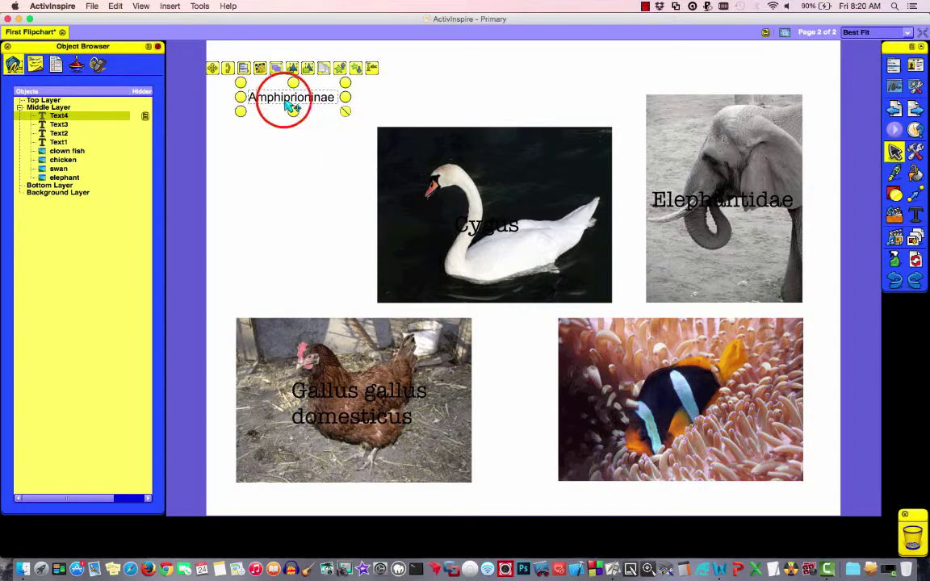
- Restyle Amphiprioninae to American Typewriter 36 on one line and place it on the clown fish
click(371, 70)
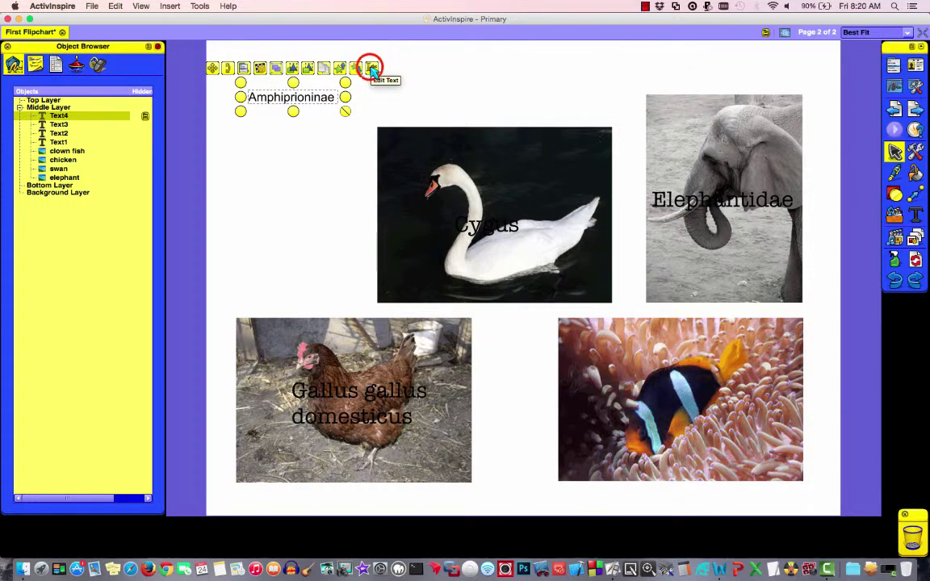
click(340, 98)
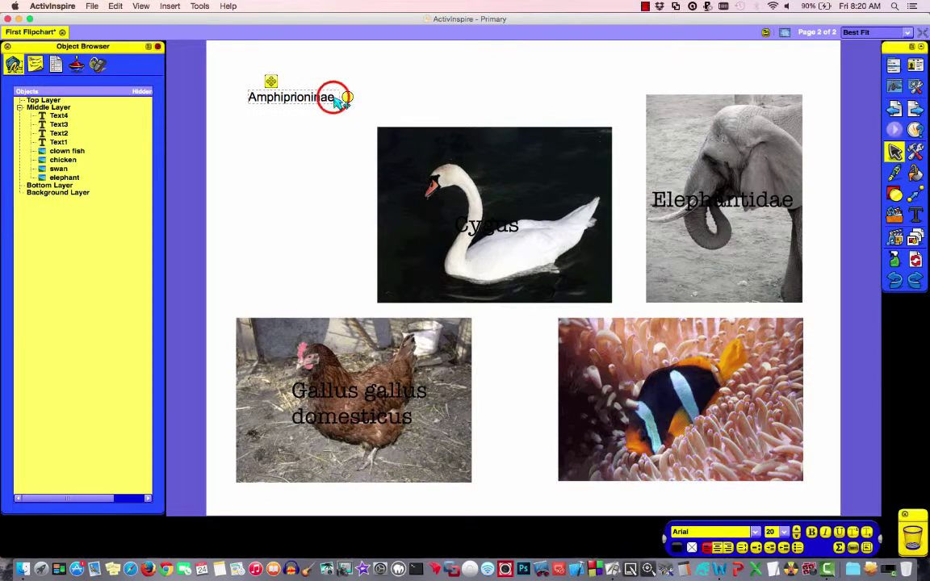
drag(334, 98, 260, 98)
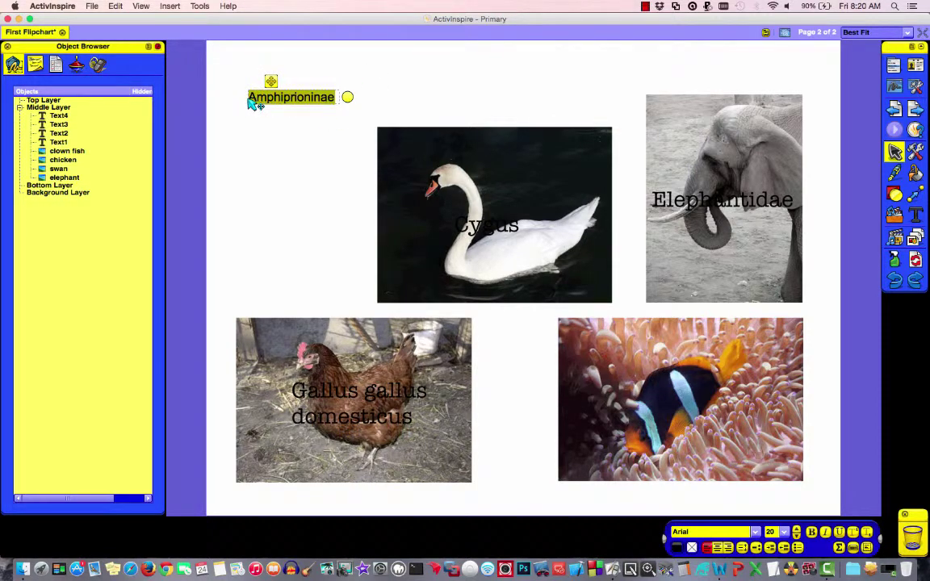
click(754, 531)
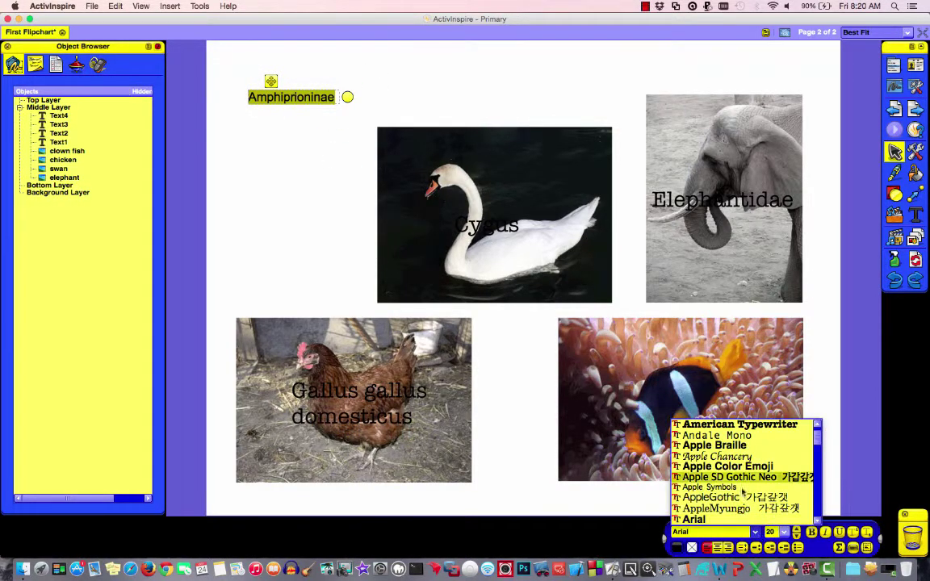
click(739, 424)
click(783, 531)
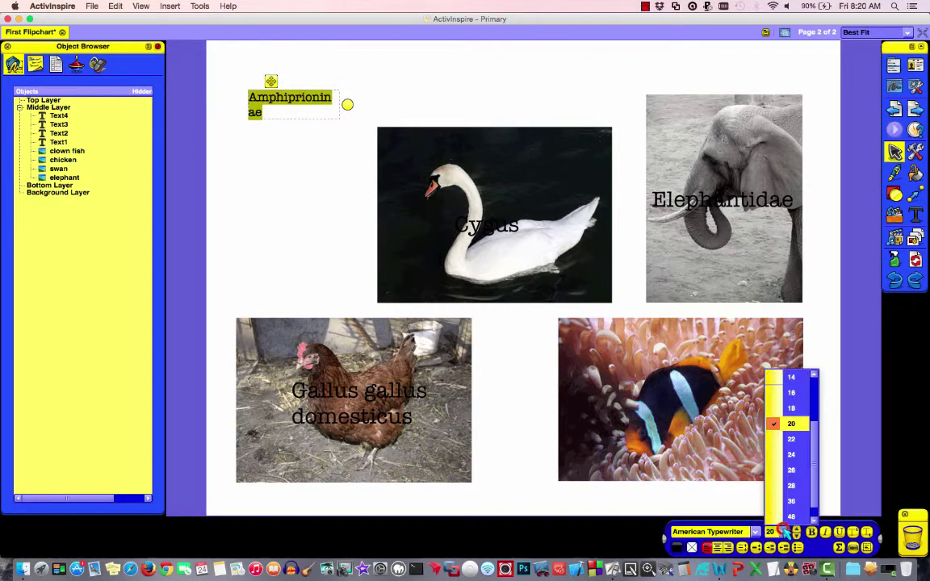
click(787, 500)
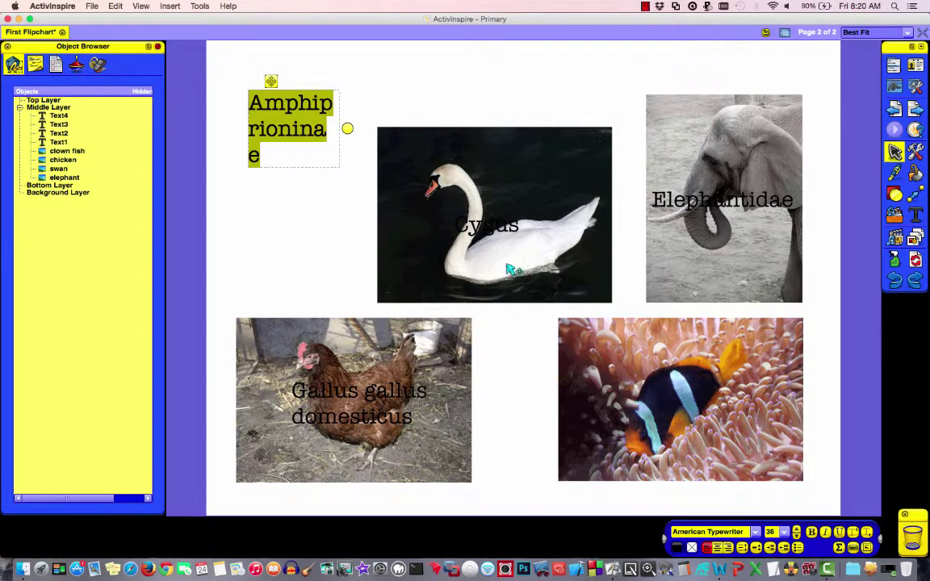
drag(346, 128, 437, 129)
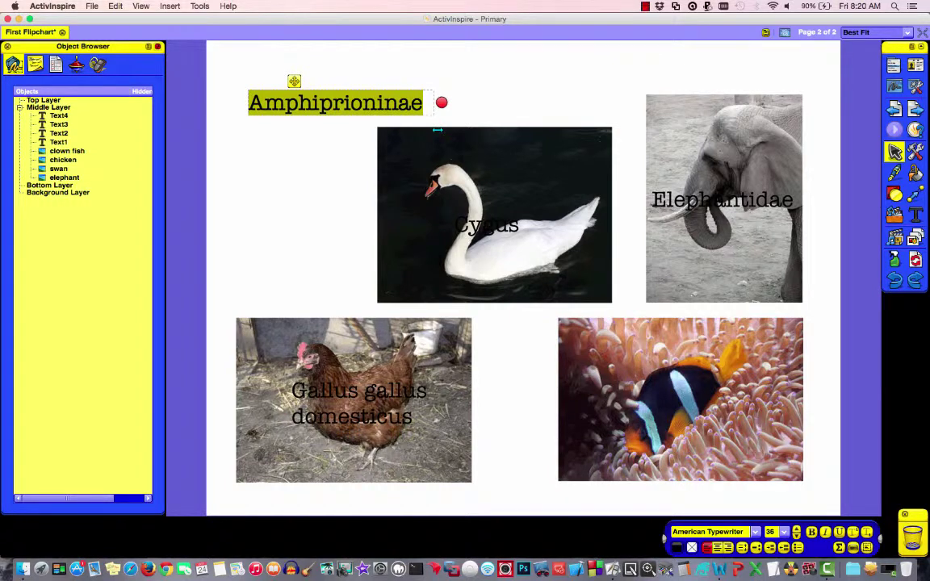
drag(294, 80, 644, 379)
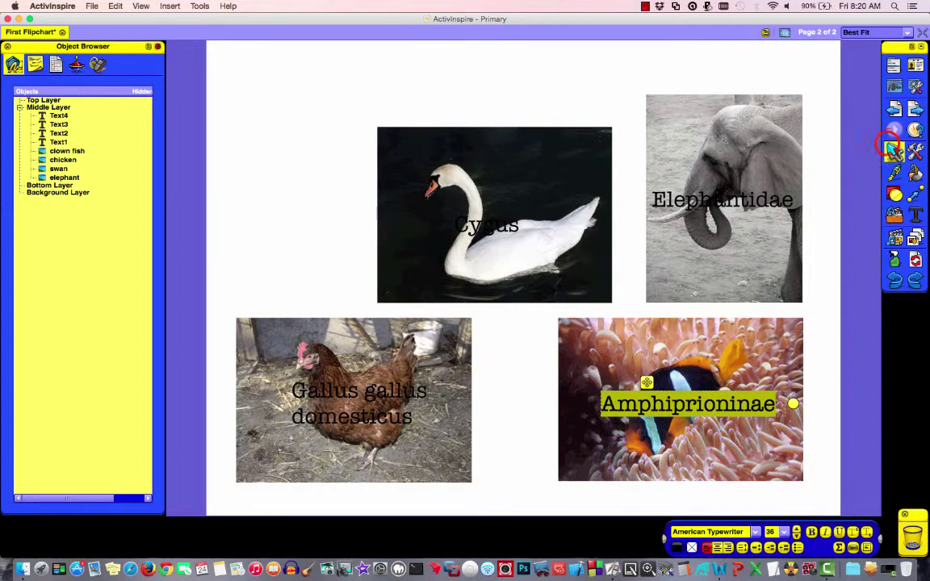
click(799, 131)
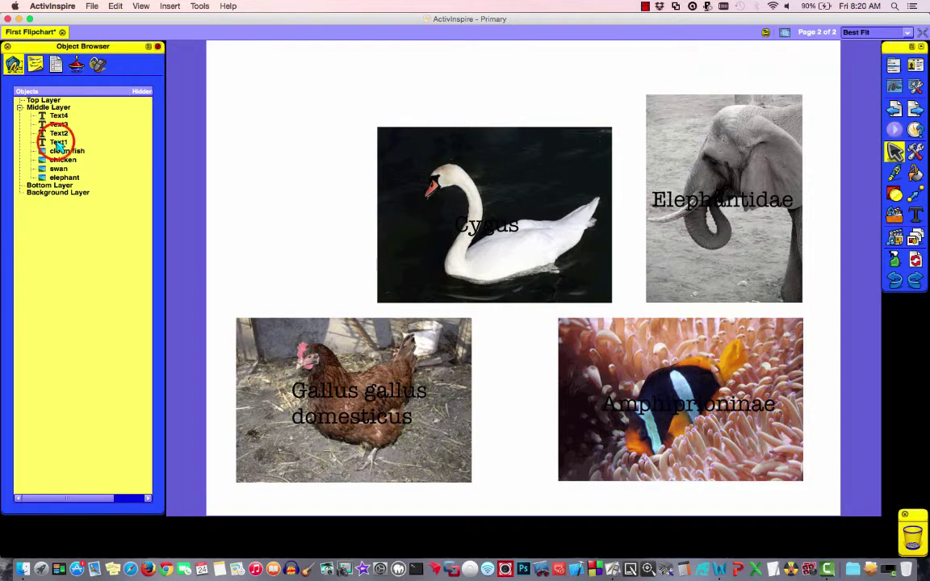
- Rename Text1 to 'Elephant Name' and Text2 to 'Swan Name' in the Object Browser
click(59, 143)
click(59, 143)
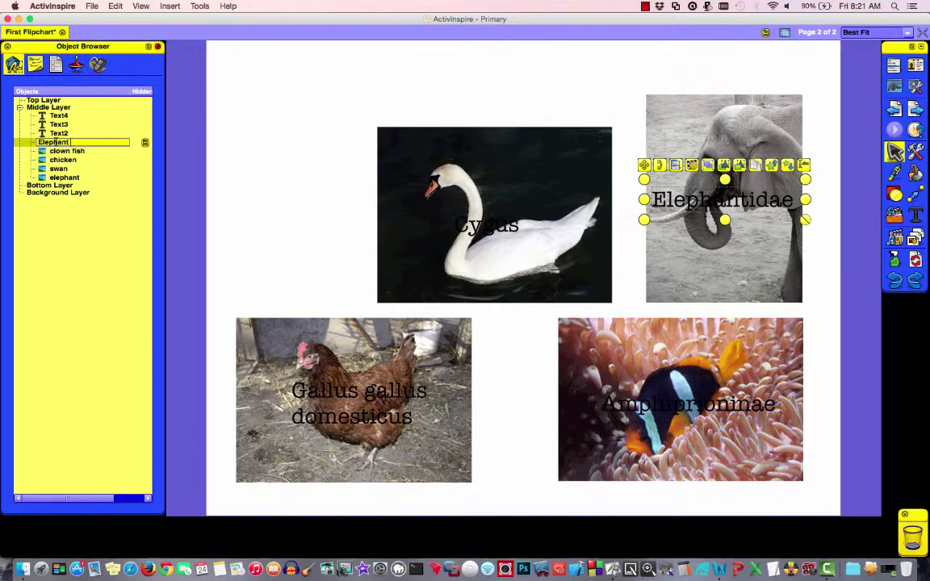
key(Return)
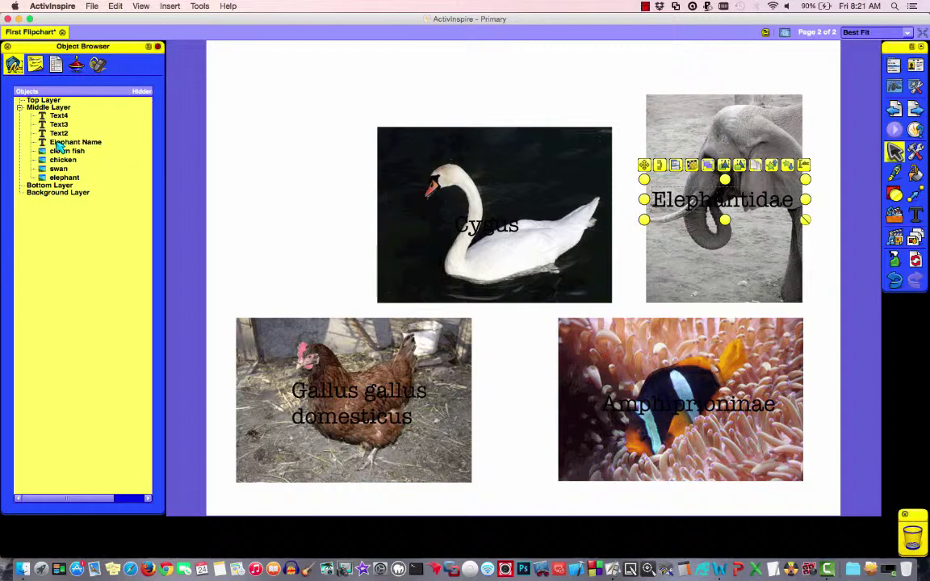
click(63, 133)
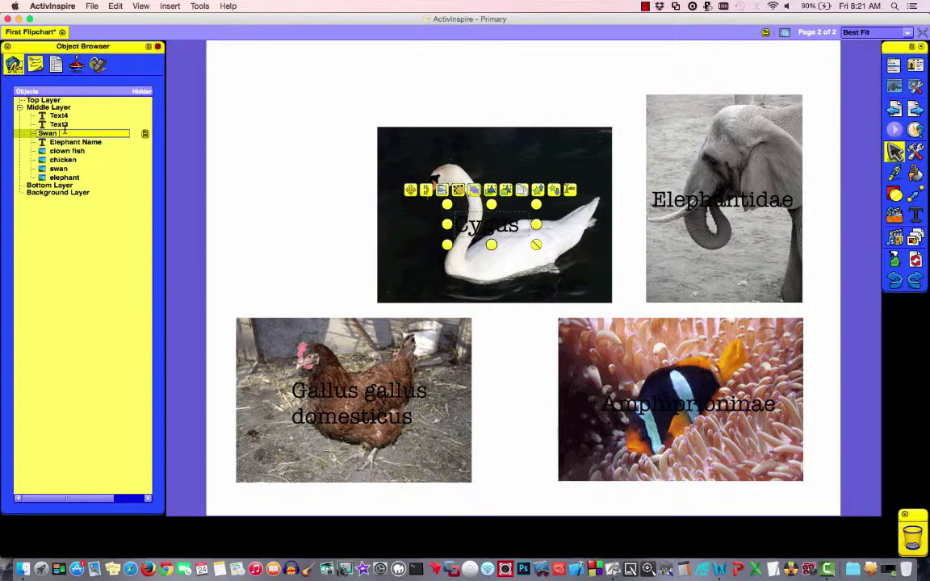
click(61, 124)
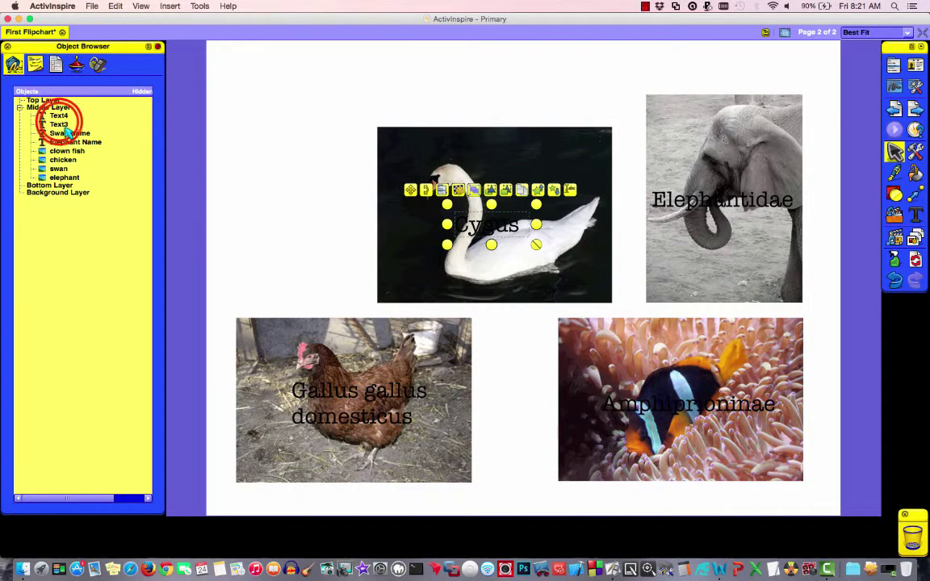
- Rename Text3 to 'Chicken Name' and Text4 to 'Clown fish Name'
click(60, 124)
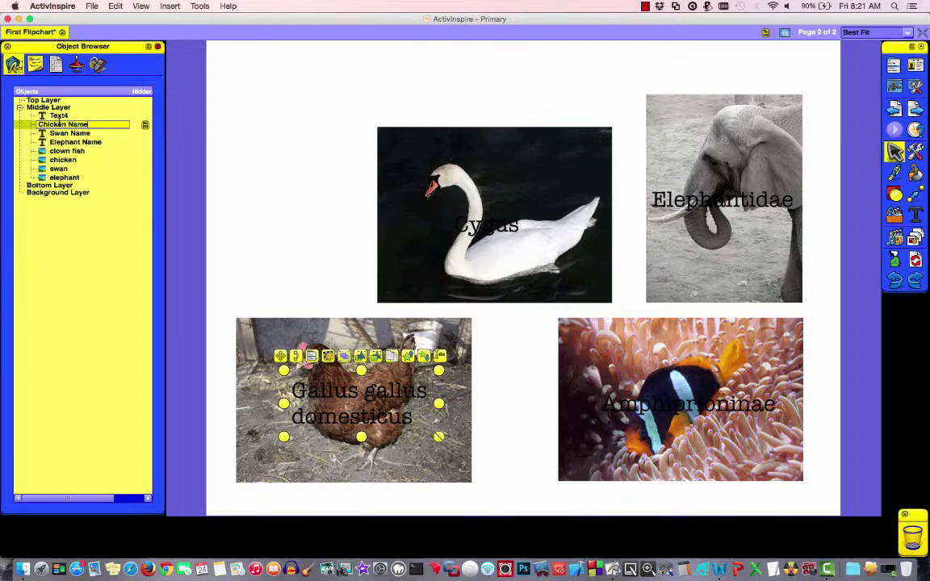
click(59, 116)
click(58, 116)
text(Clownfish Name)
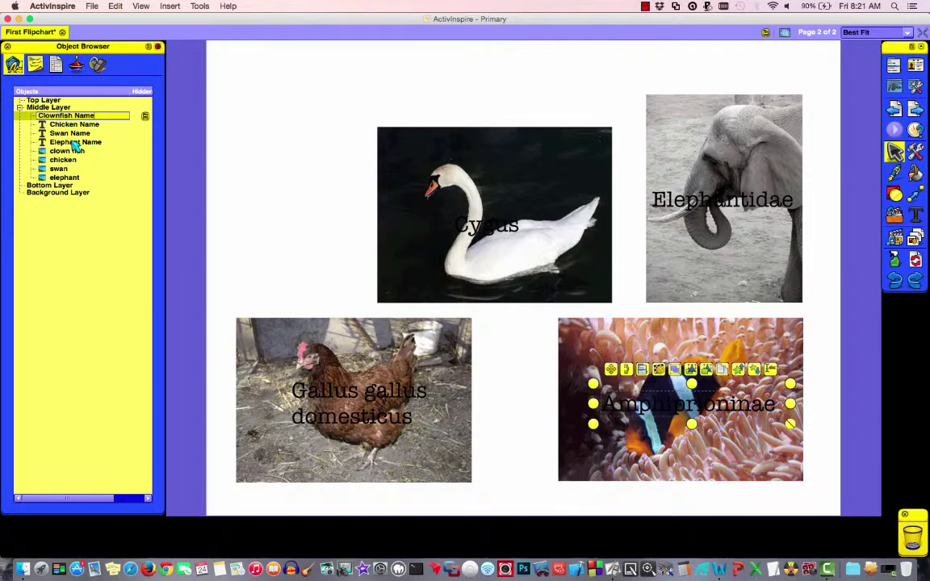
click(59, 116)
click(112, 161)
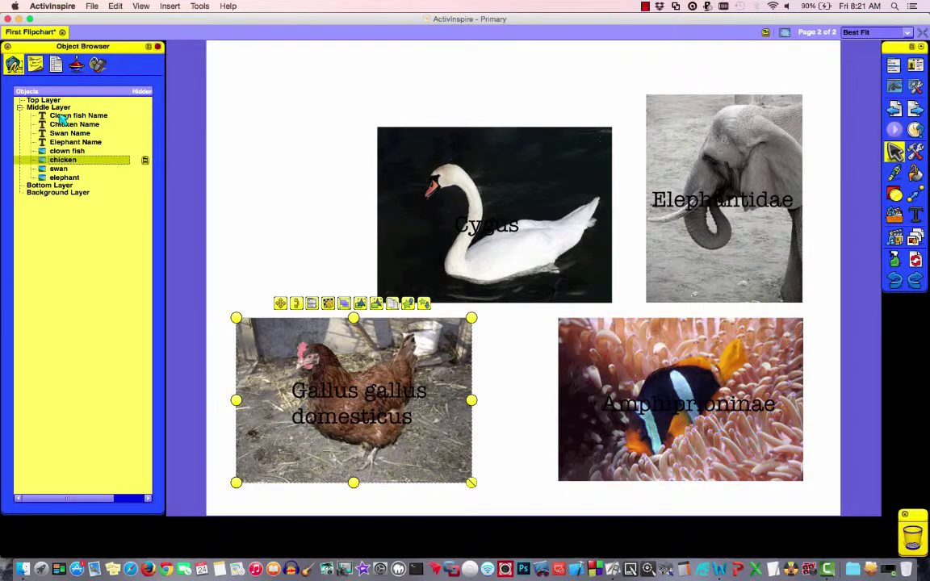
- Move the clown fish photo above the name labels in the Object Browser
click(63, 151)
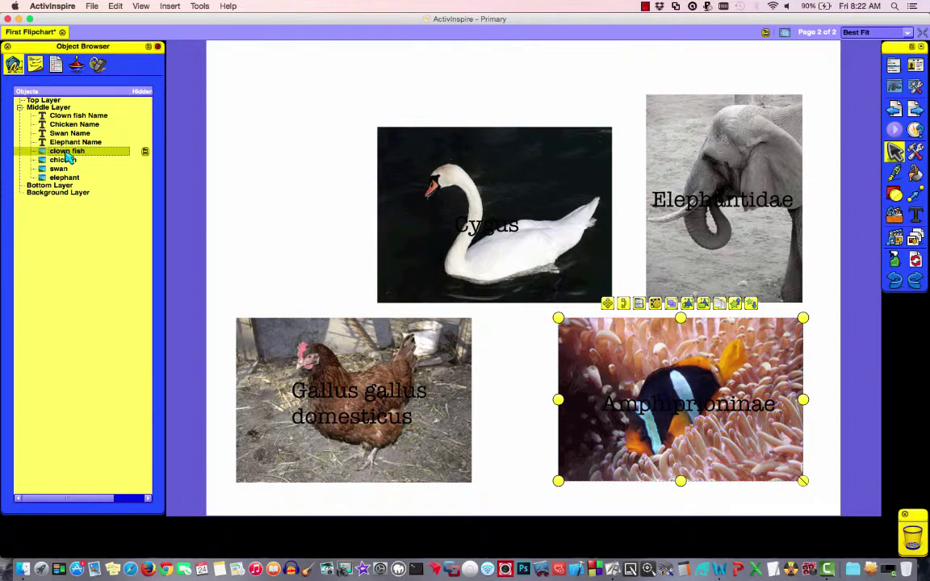
shift+click(65, 178)
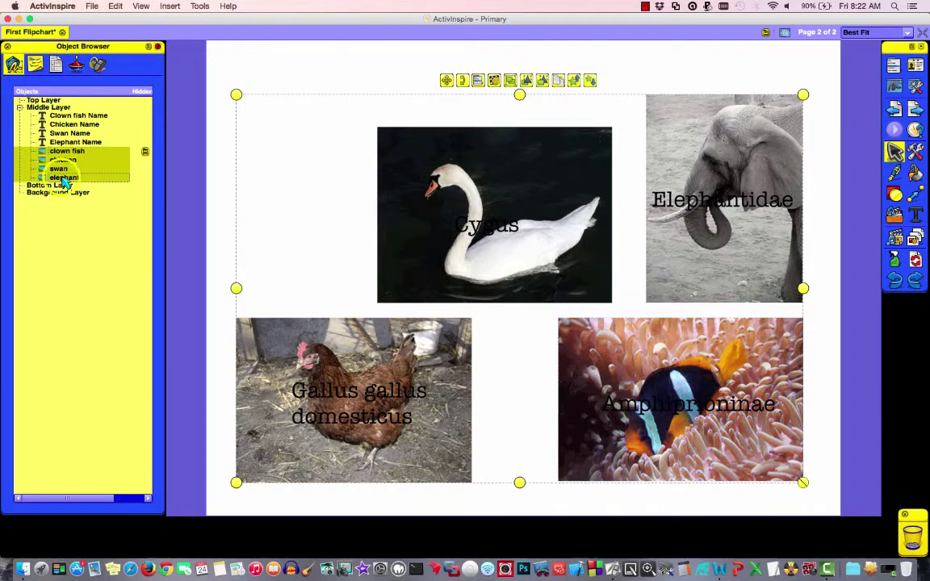
click(97, 124)
click(71, 151)
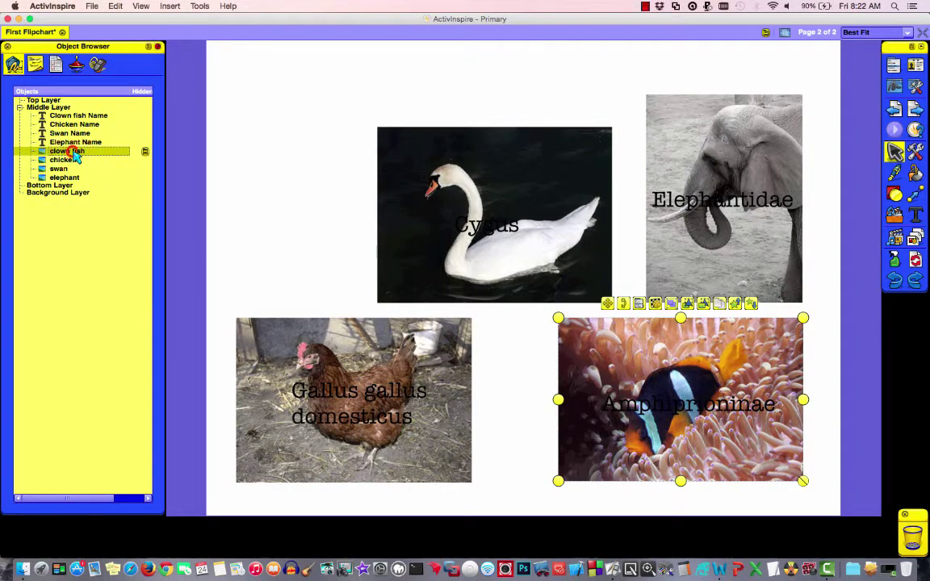
drag(73, 153, 73, 116)
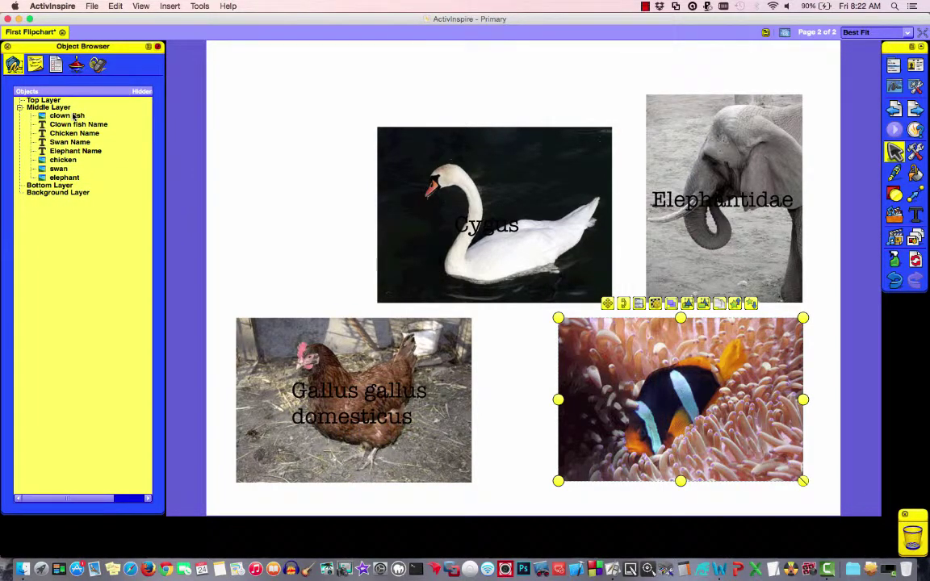
- Move the chicken, swan and elephant photos above the labels, sliding the swan aside to reveal Cygus
click(66, 161)
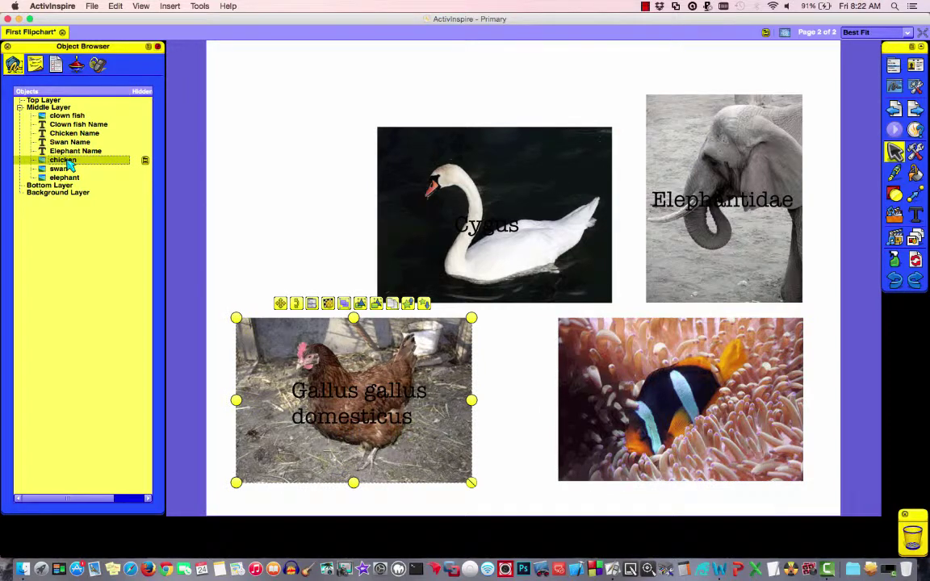
shift+click(64, 178)
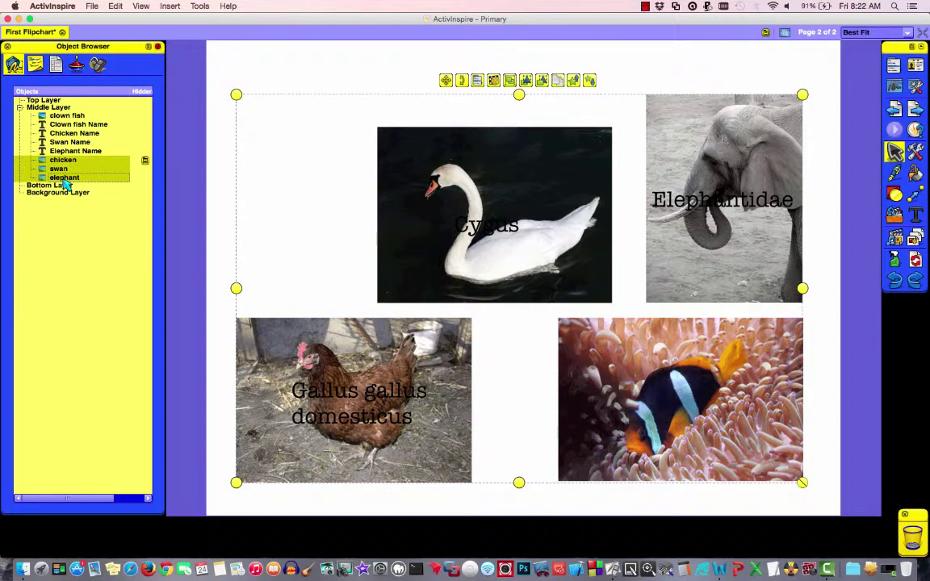
drag(65, 184, 77, 122)
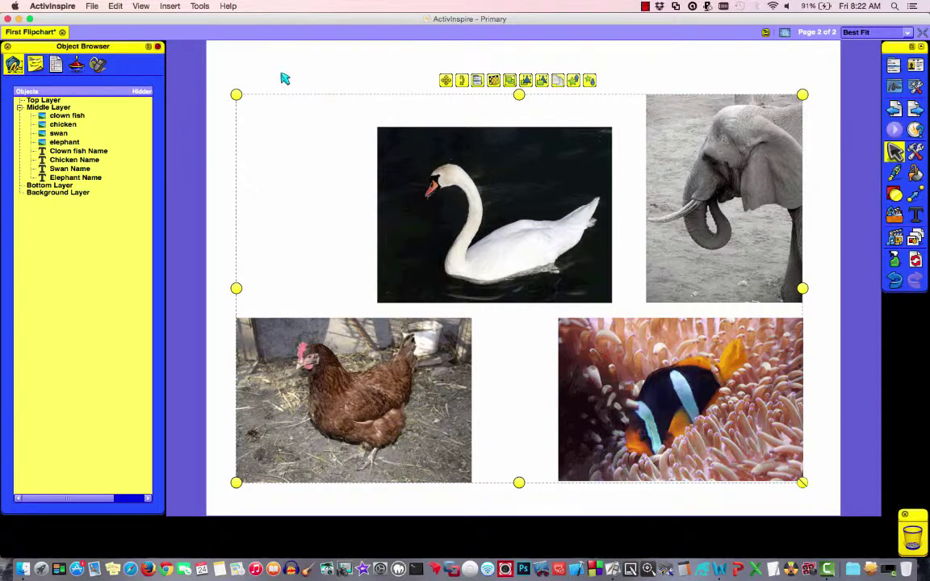
drag(440, 191, 275, 170)
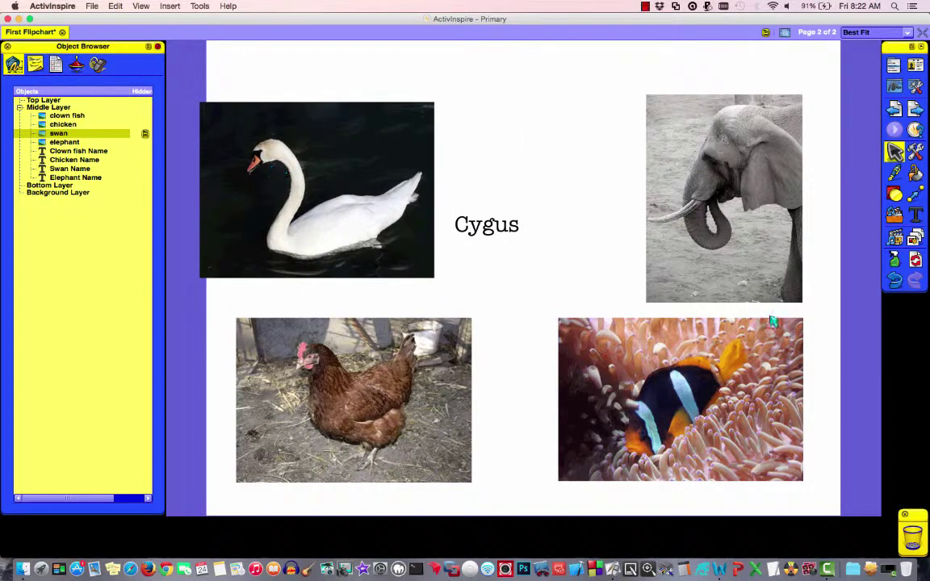
click(894, 278)
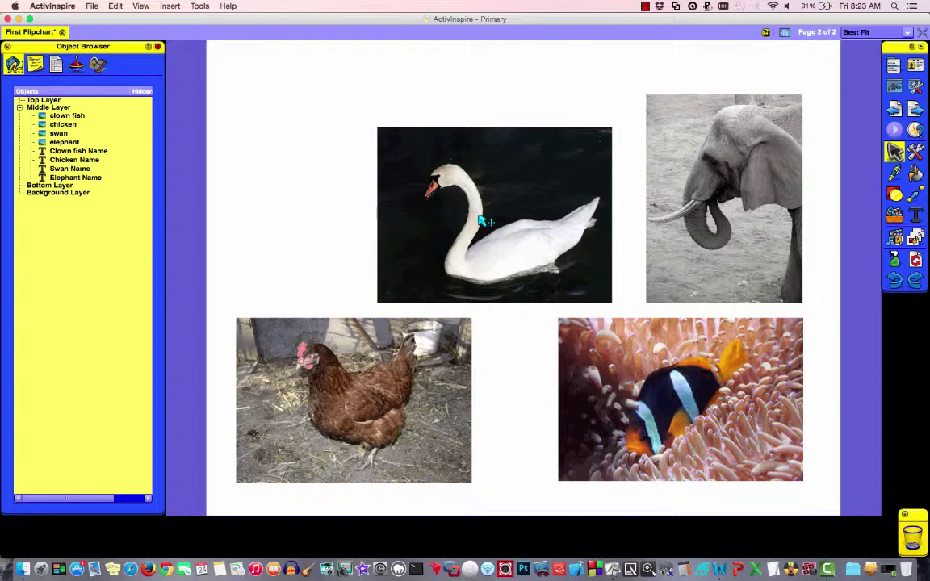
drag(482, 220, 310, 223)
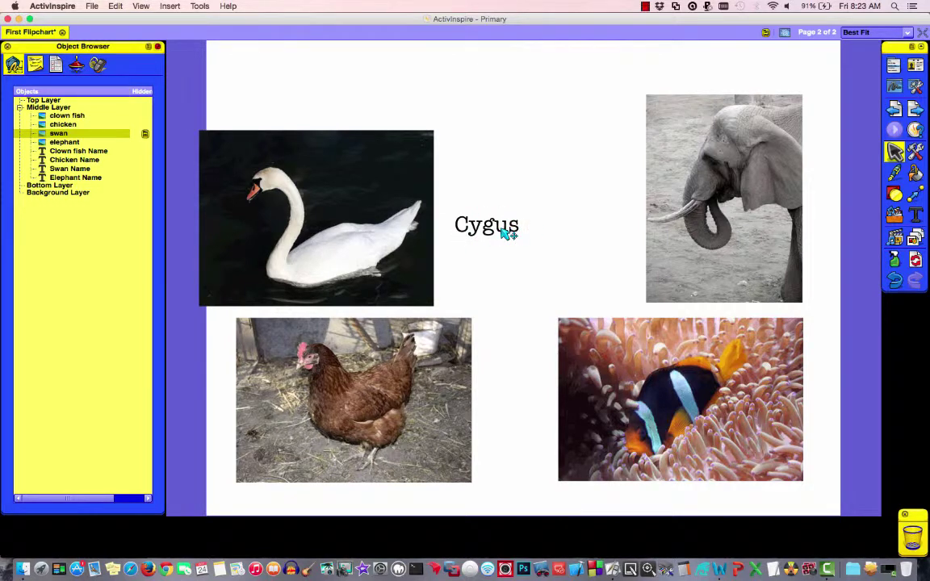
click(894, 280)
click(894, 280)
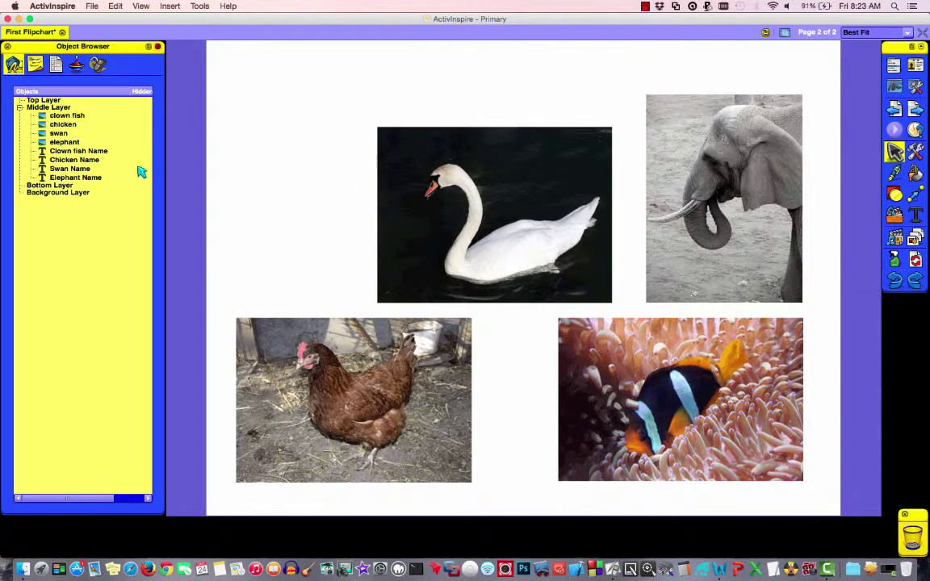
- Lock the Clown fish Name and Chicken Name labels
click(77, 153)
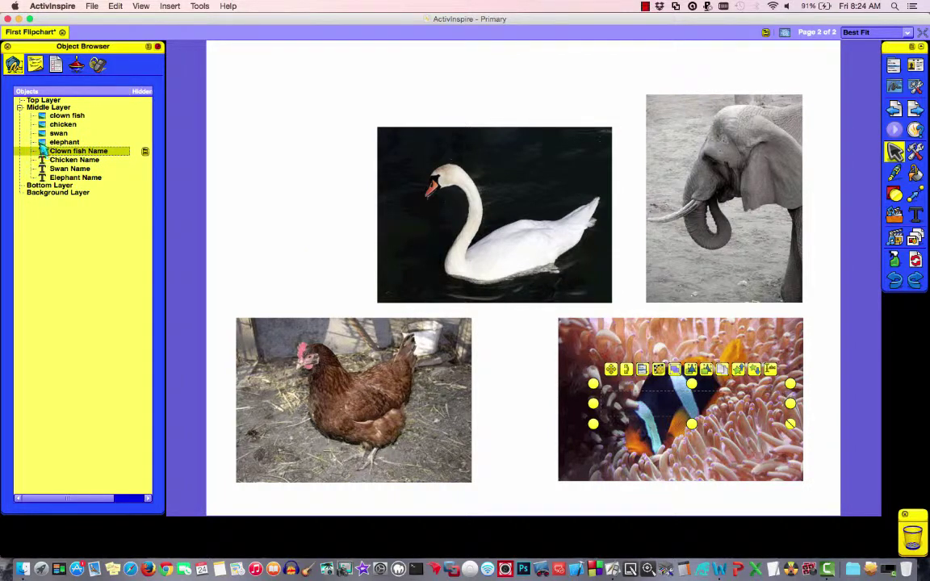
click(129, 149)
click(144, 151)
mouse_move(182, 330)
click(182, 363)
click(88, 160)
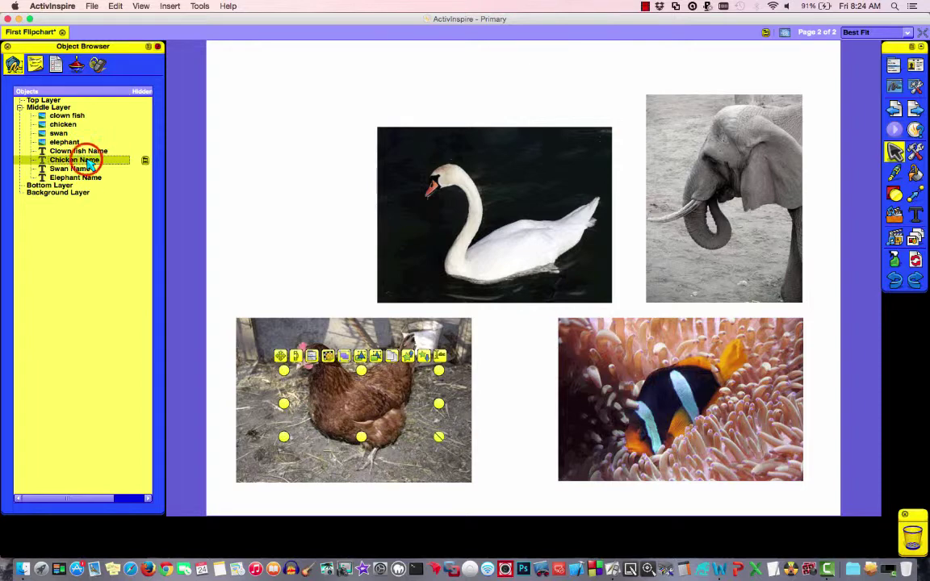
click(144, 159)
click(179, 375)
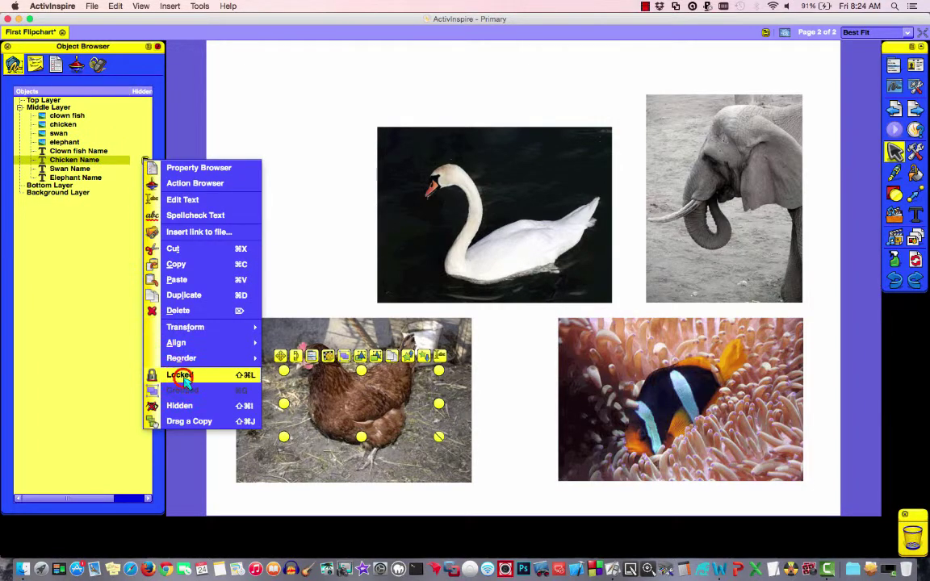
- Lock the Swan Name and Elephant Name labels
click(81, 168)
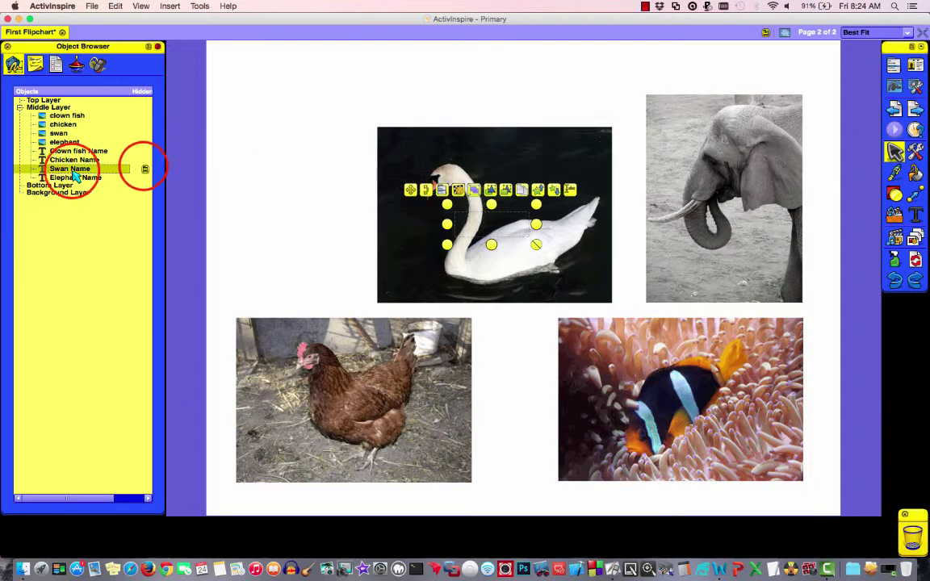
click(143, 169)
click(161, 384)
click(85, 177)
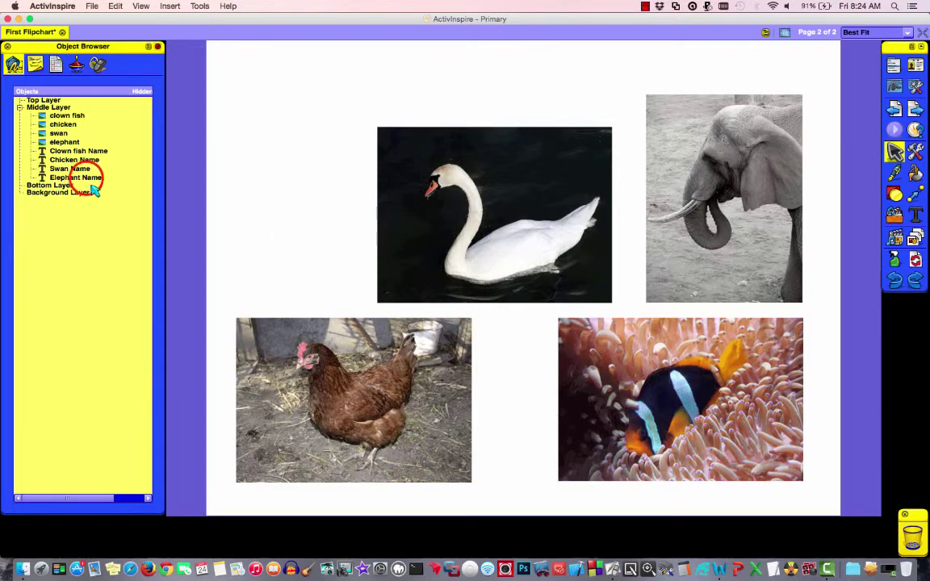
click(145, 177)
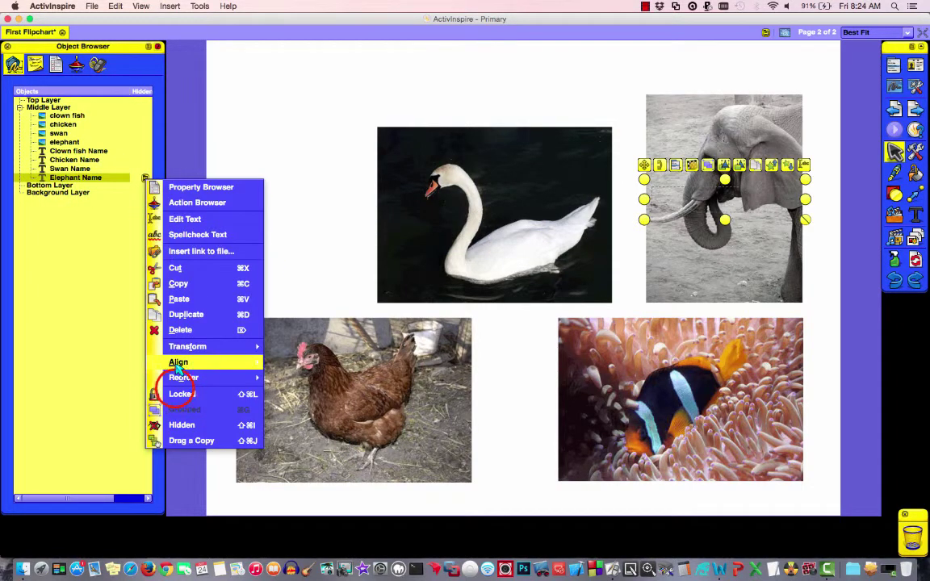
click(179, 392)
- Confirm Clown fish Name is locked and widen the list to show the Hidden and Locked columns
click(95, 152)
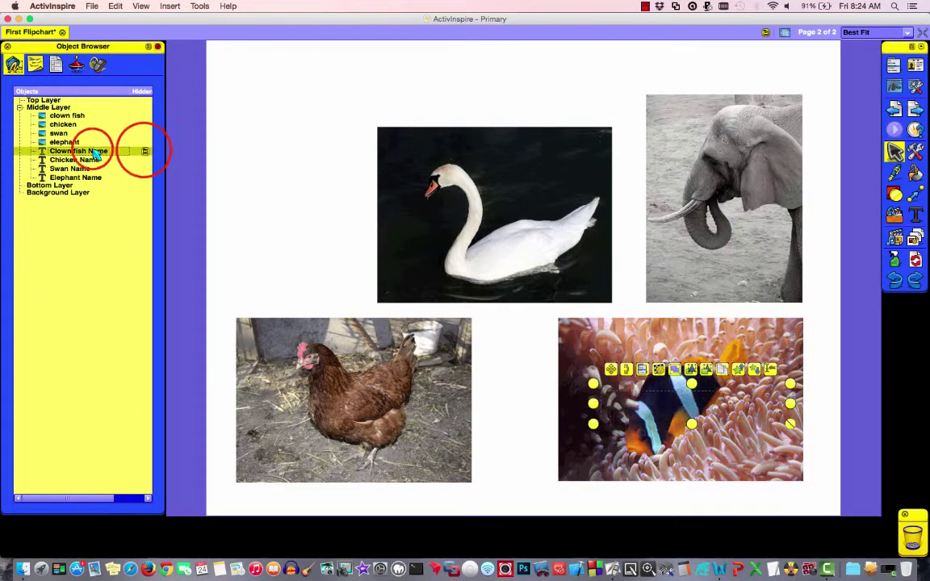
click(144, 151)
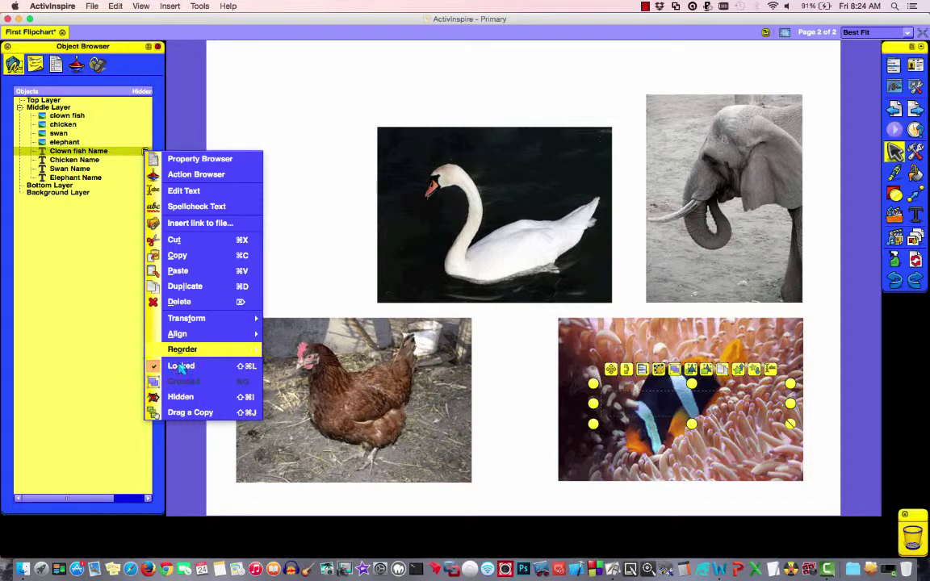
click(128, 127)
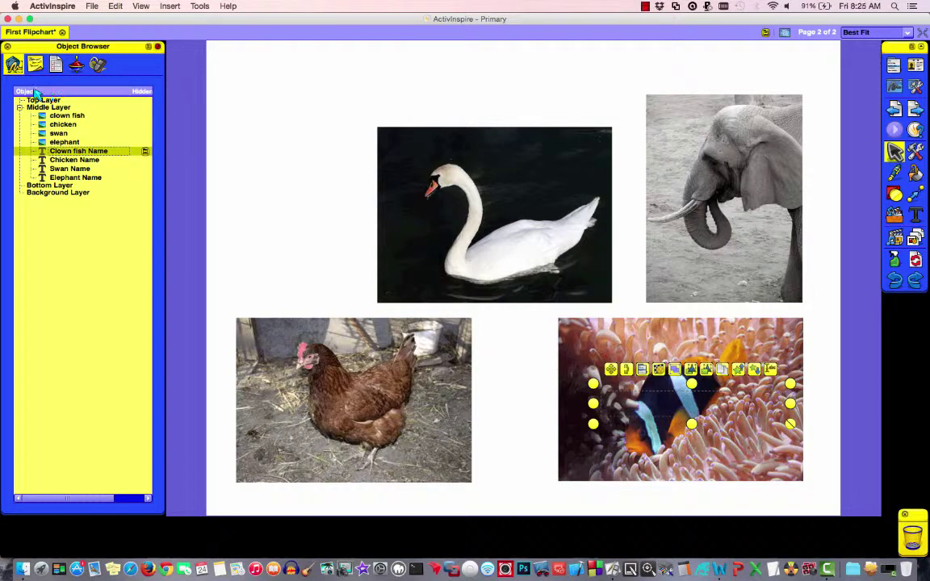
click(129, 89)
drag(129, 90, 92, 90)
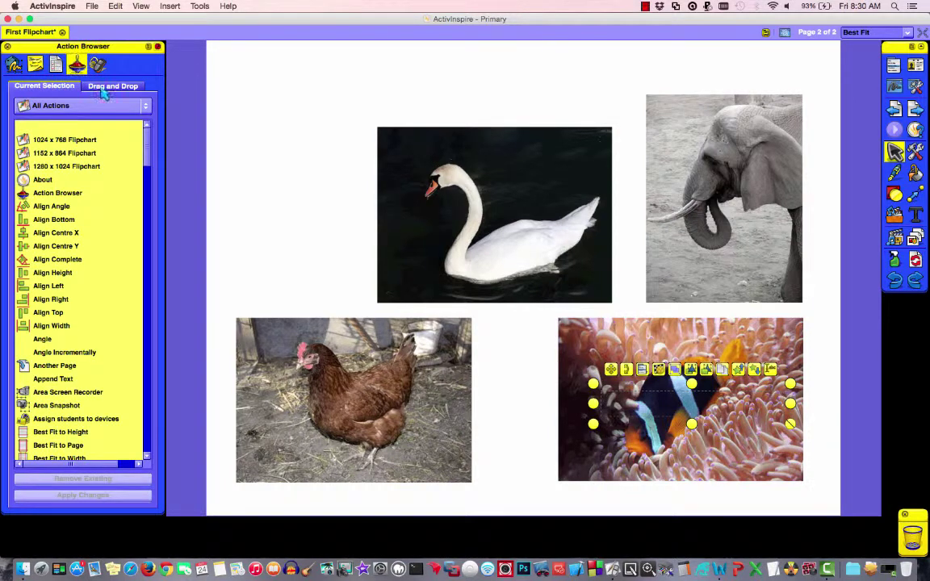
- Filter the Action Browser to Object Actions and choose the Hidden action
mouse_move(146, 139)
mouse_down()
mouse_move(148, 198)
mouse_move(150, 156)
mouse_up()
click(145, 105)
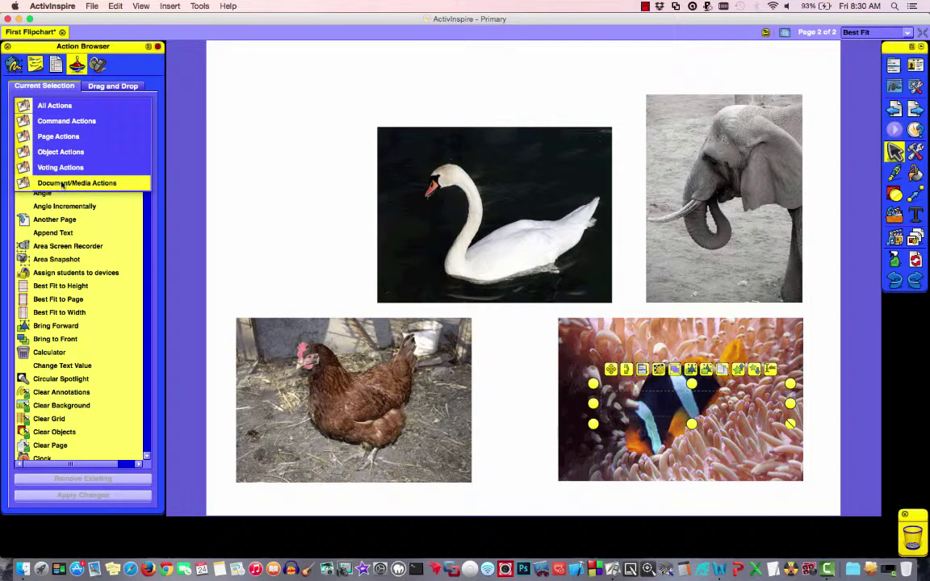
scroll(77, 145, down, 5)
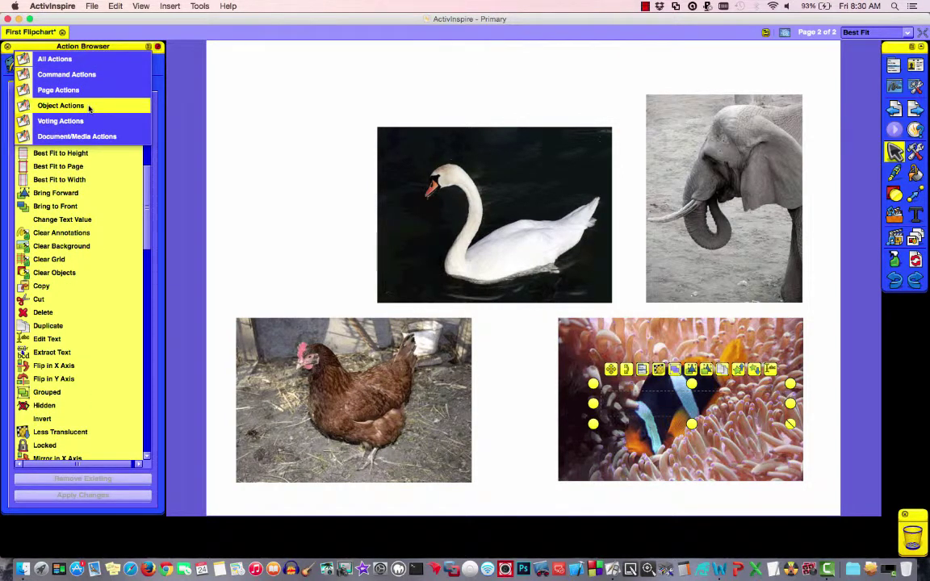
click(88, 105)
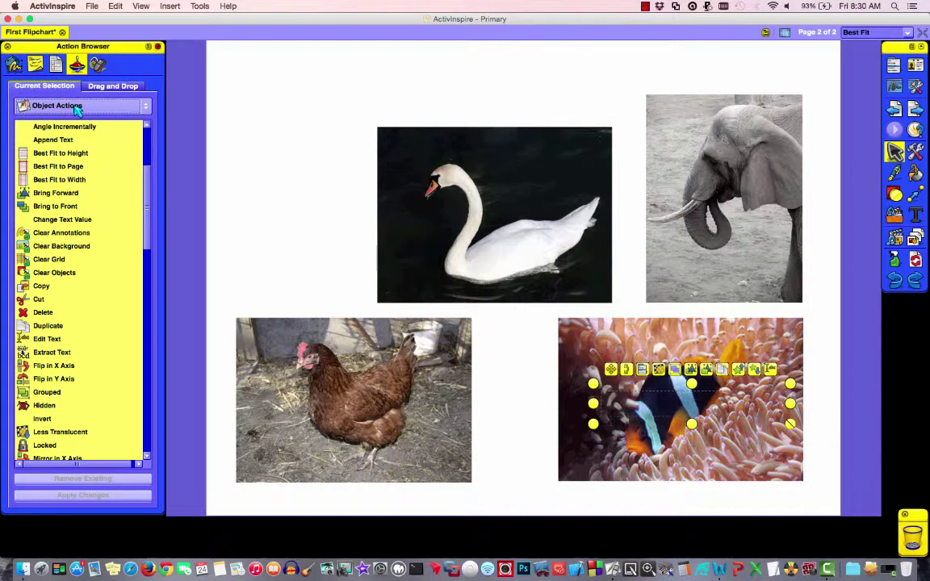
click(147, 190)
drag(147, 191, 147, 218)
click(49, 298)
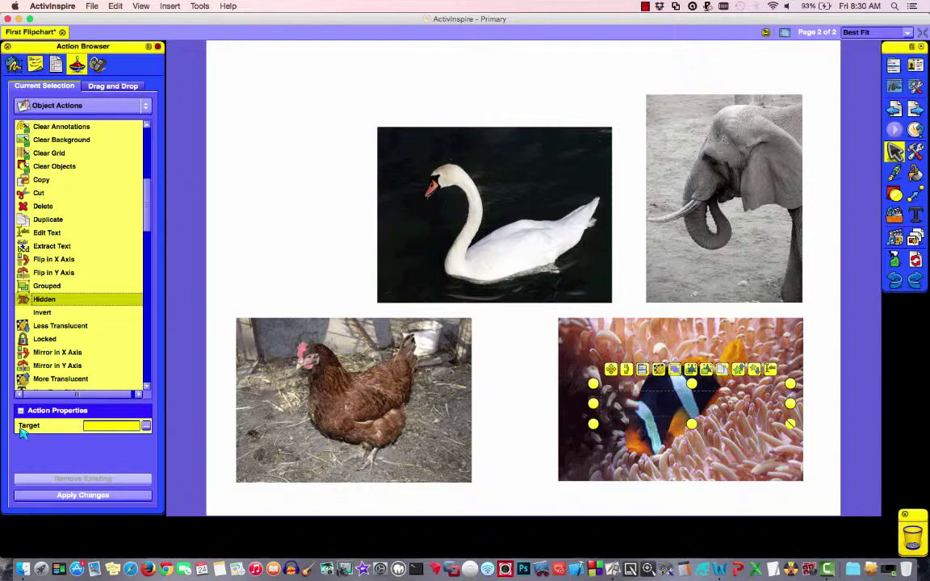
- Preview the swan and Elephant Name as possible targets, then cancel without choosing one
click(146, 426)
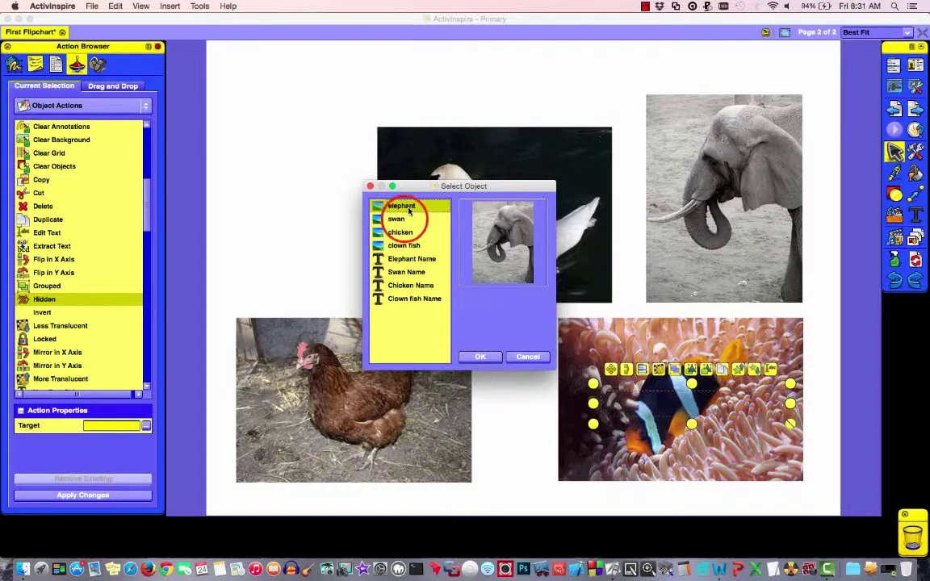
click(404, 221)
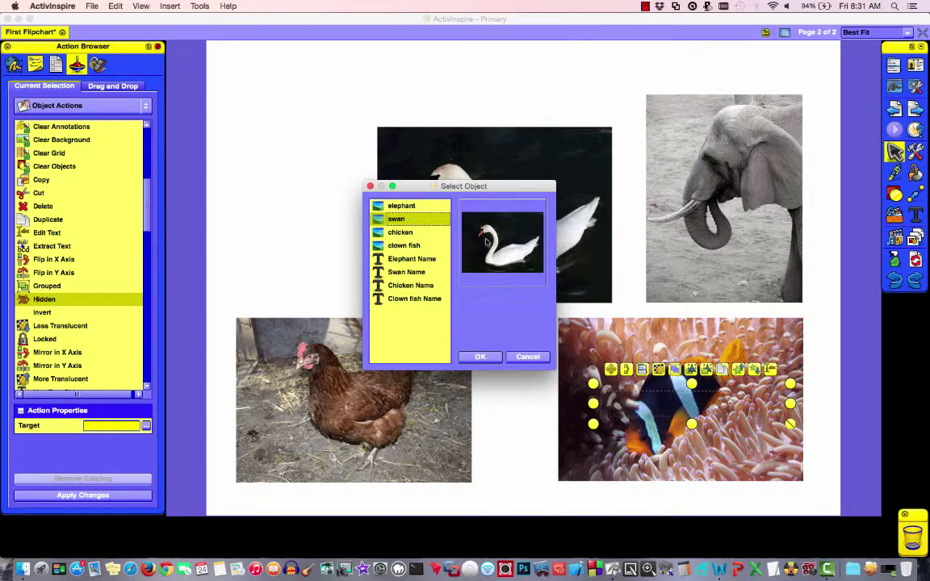
click(412, 259)
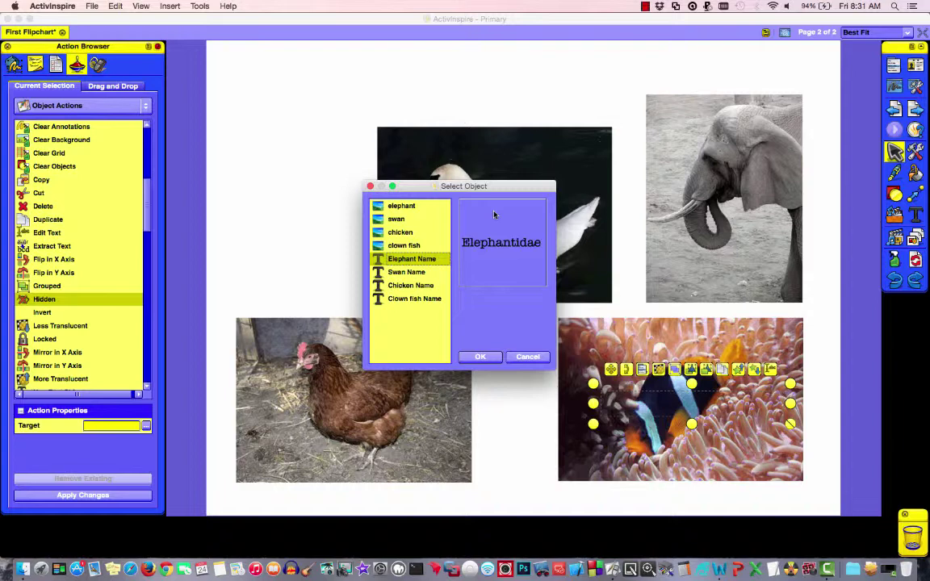
click(521, 357)
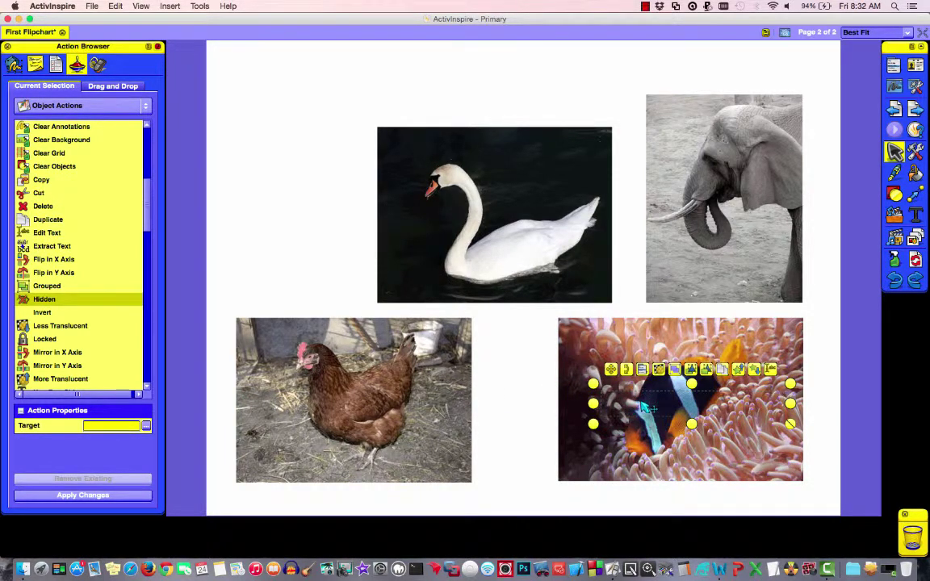
- Apply an Object Actions > Hidden action to the clownfish photo with 'clown fish' as target
click(594, 452)
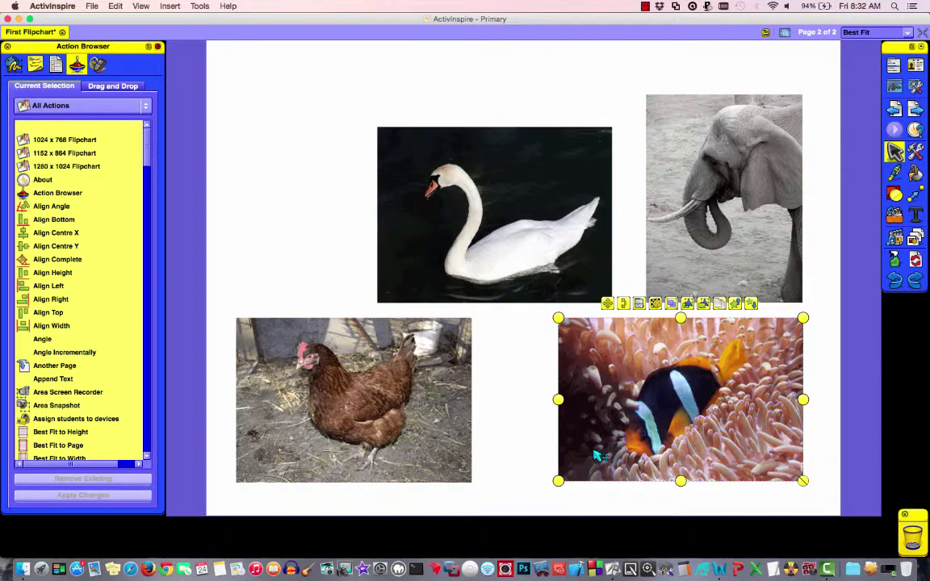
click(151, 104)
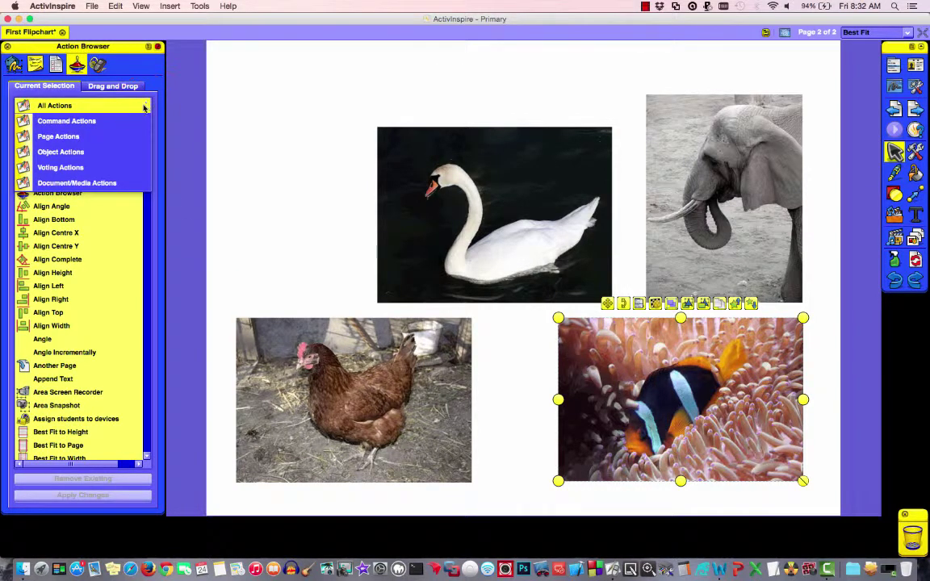
click(91, 150)
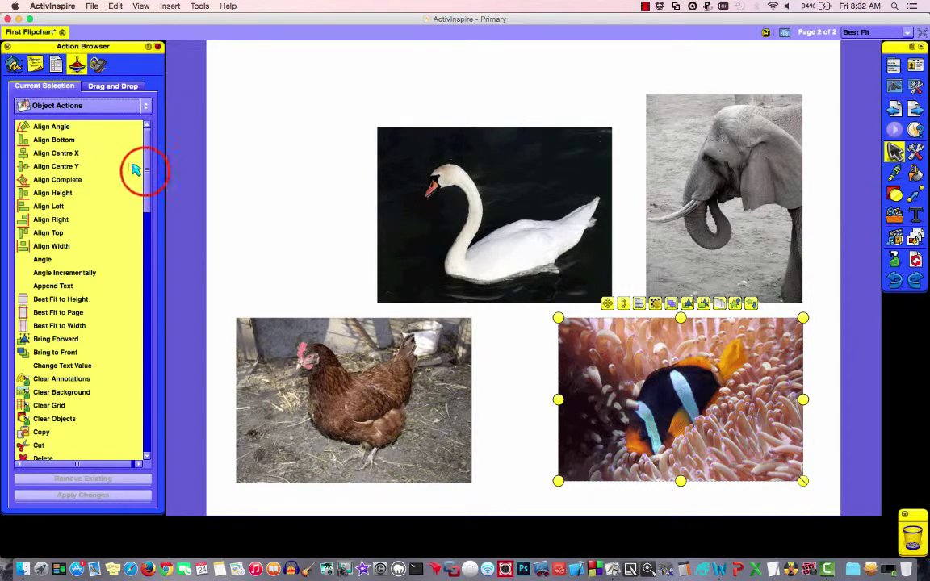
drag(146, 171, 146, 242)
click(44, 272)
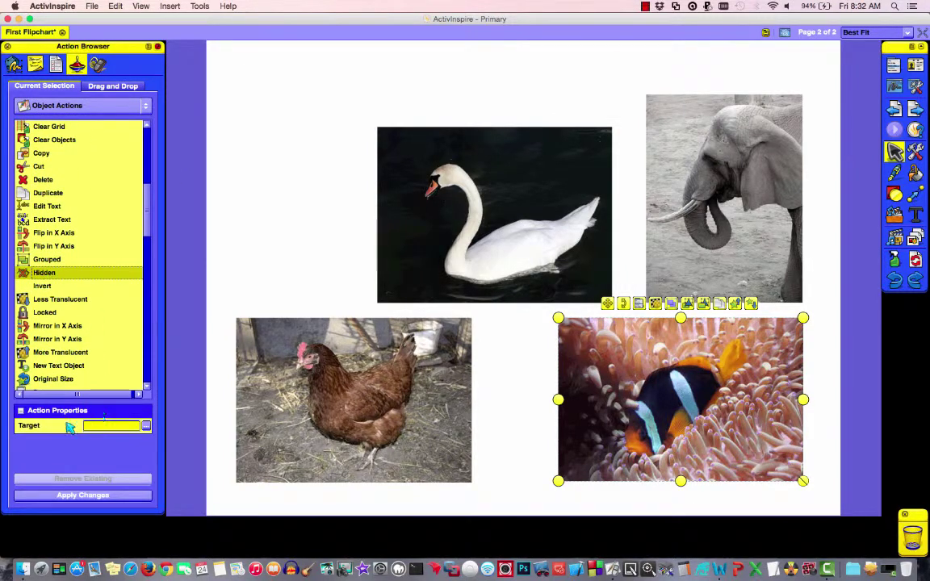
click(146, 426)
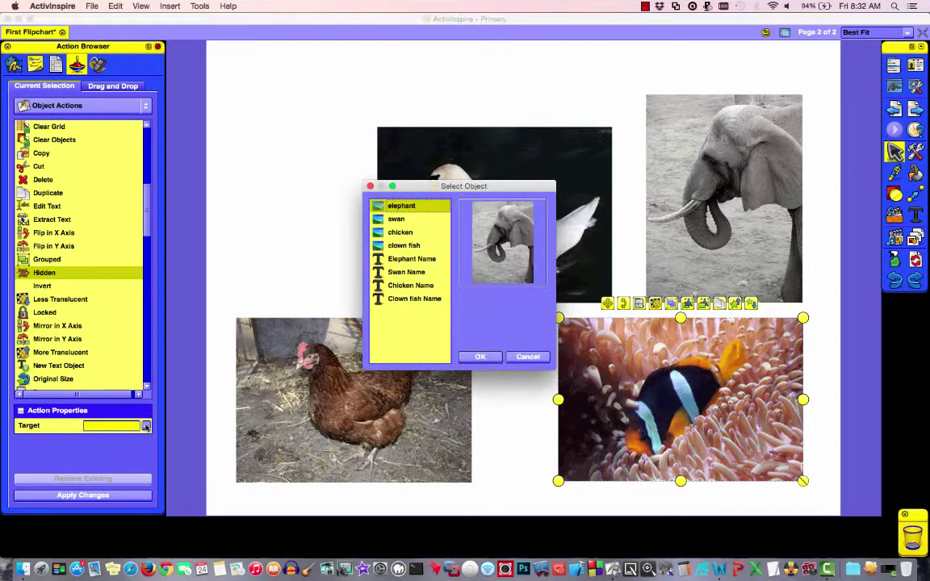
click(408, 246)
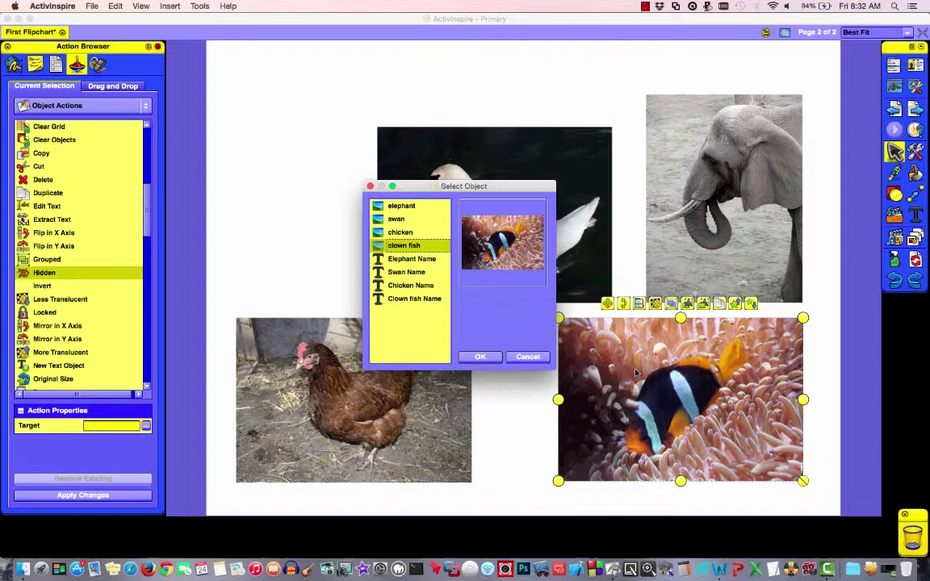
click(480, 357)
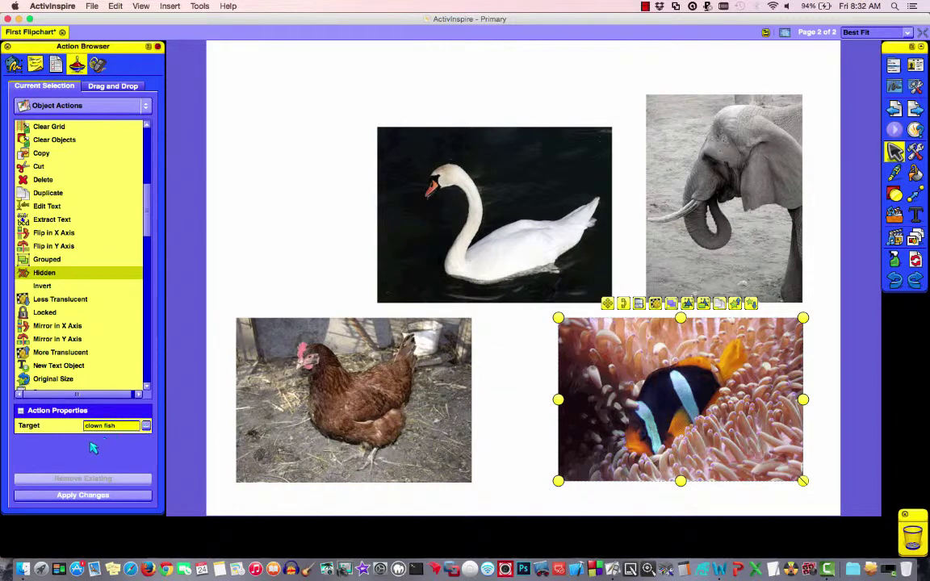
click(69, 496)
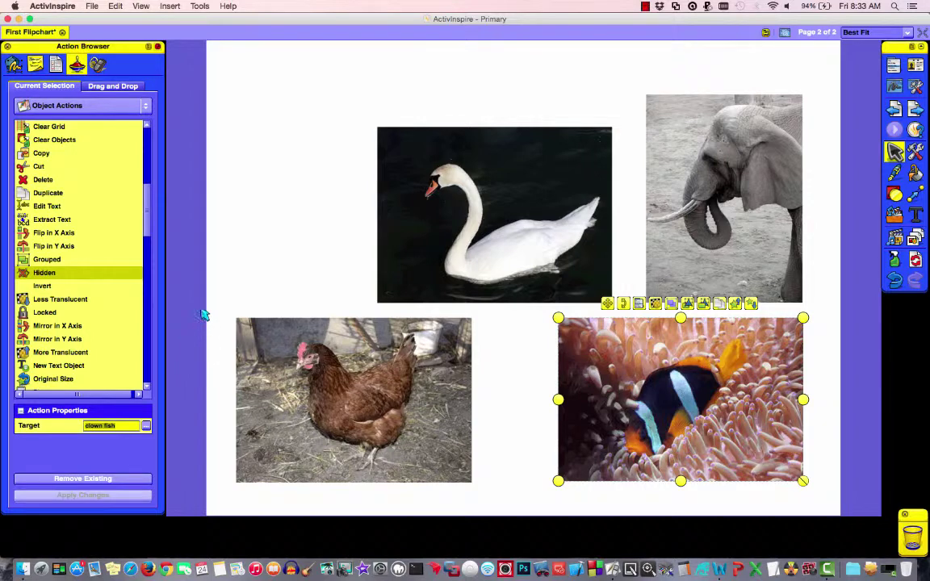
click(254, 242)
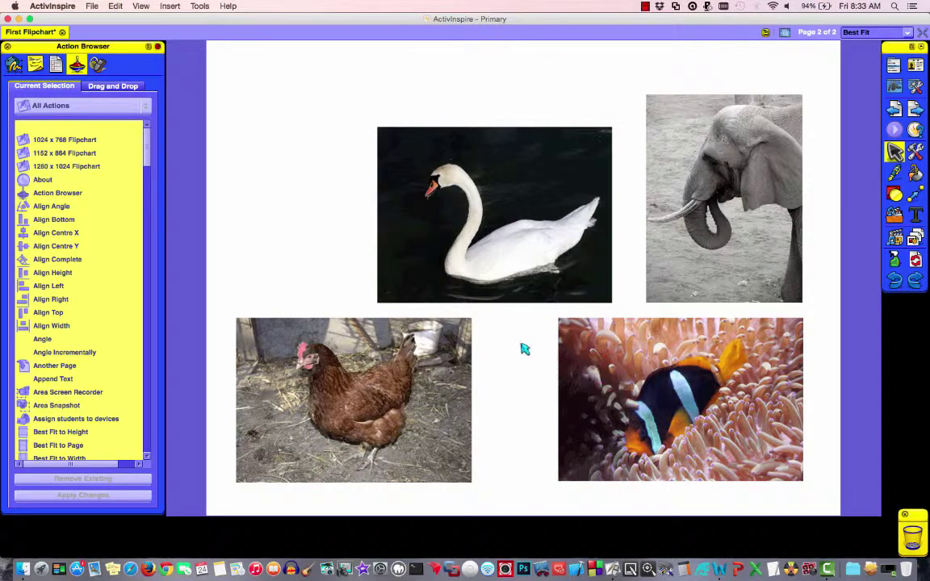
click(651, 395)
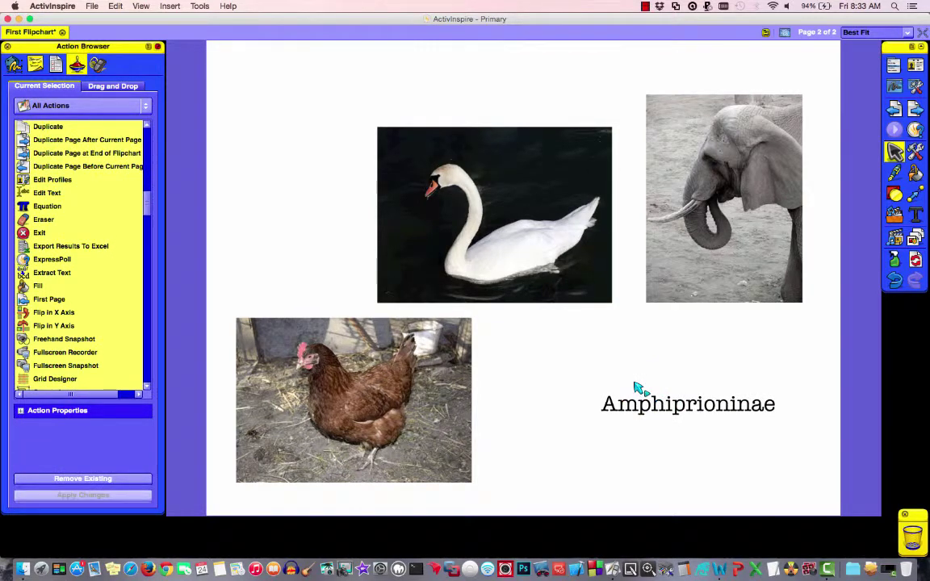
click(635, 389)
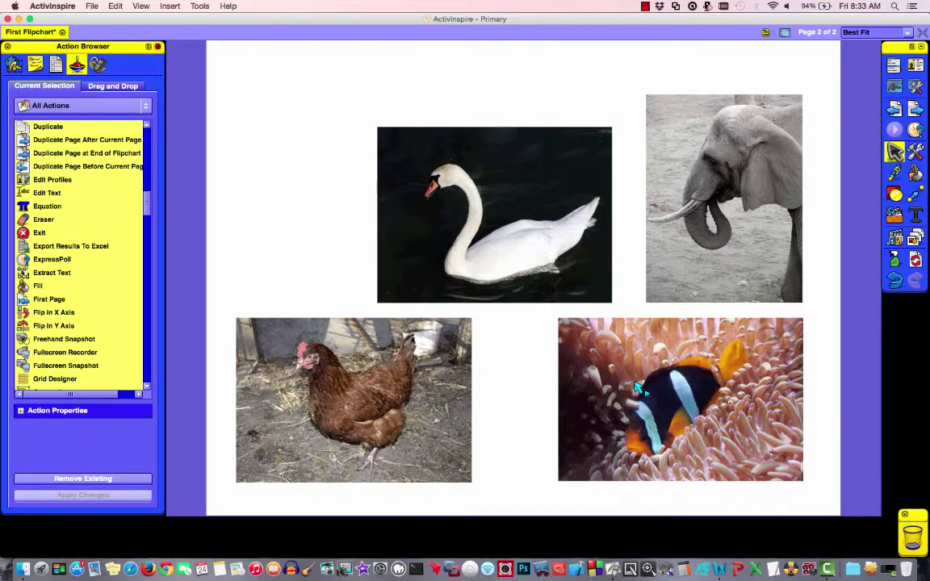
click(635, 388)
click(635, 388)
click(636, 388)
click(635, 388)
- Apply a Hidden action to the chicken photo targeting the chicken image
click(312, 374)
click(315, 375)
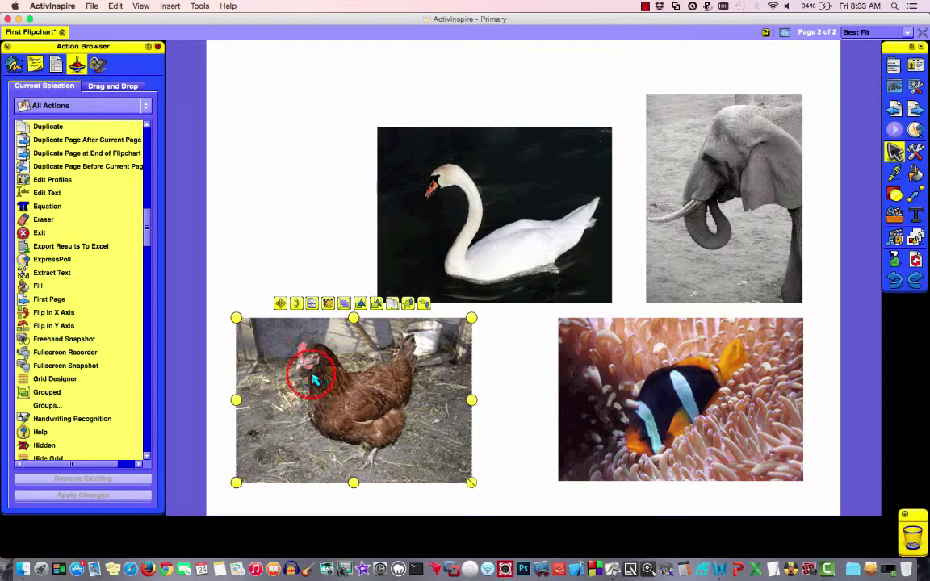
click(146, 214)
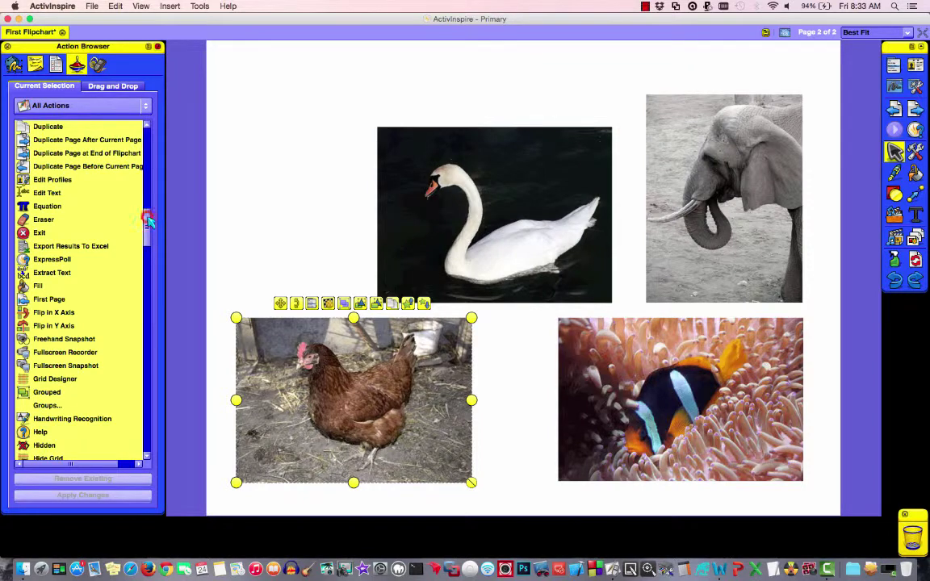
scroll(145, 226, down, 3)
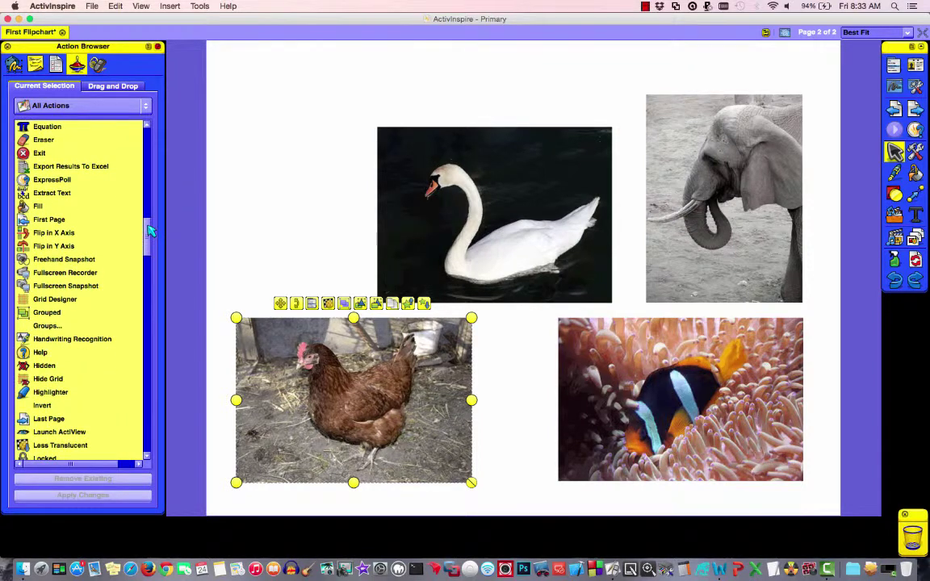
click(44, 365)
click(144, 425)
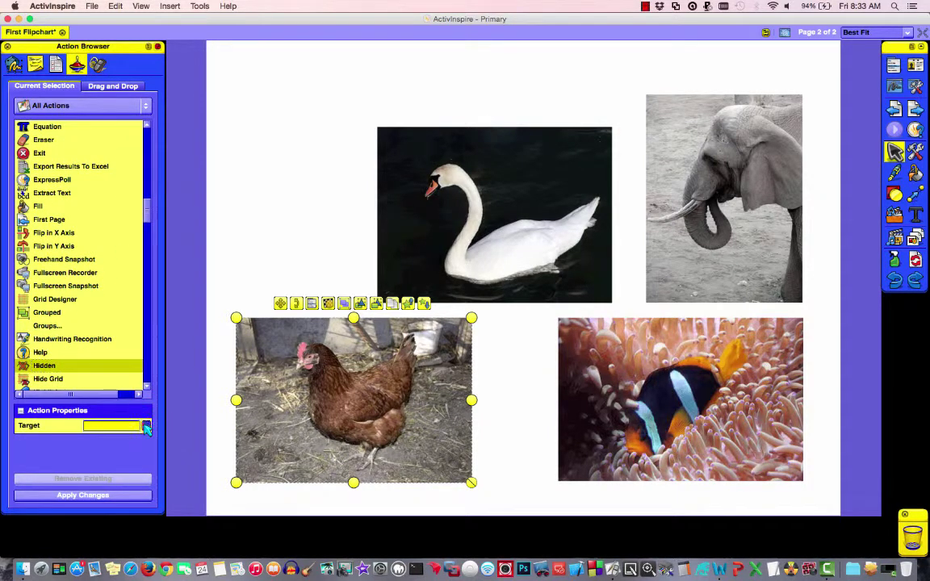
click(399, 232)
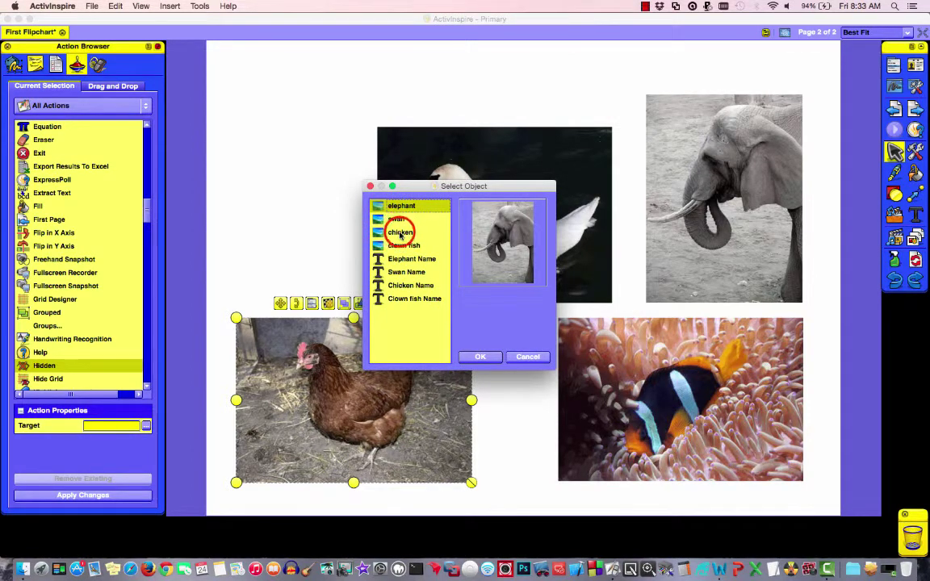
click(479, 356)
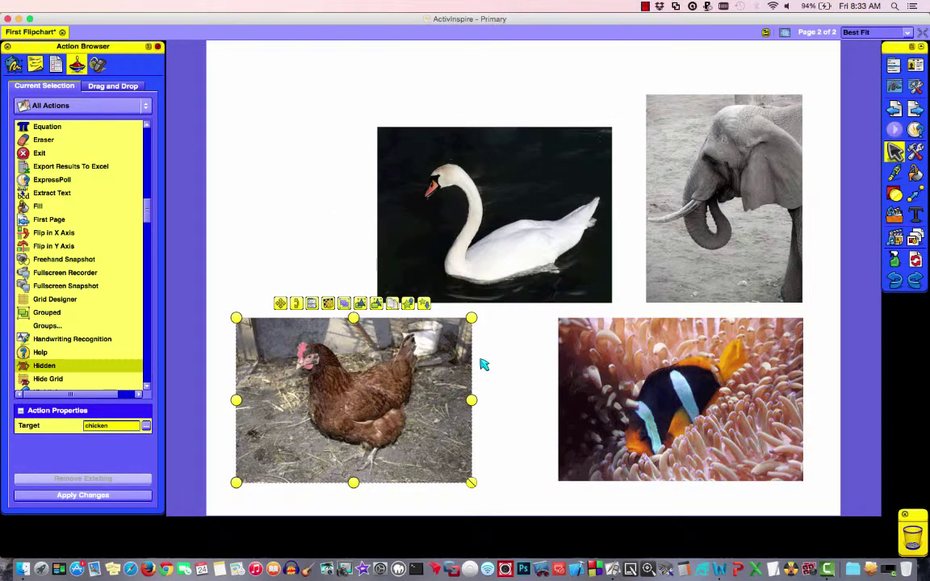
click(104, 494)
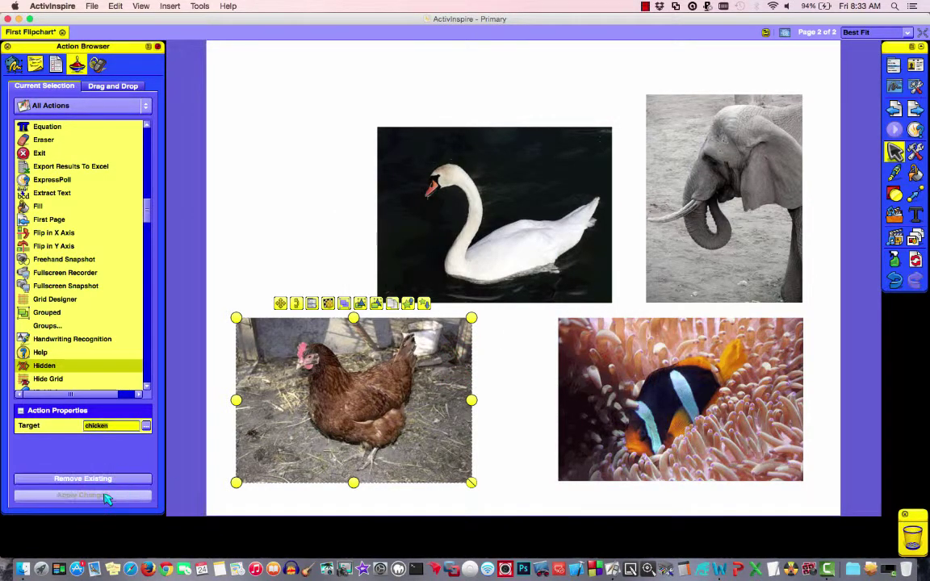
- Apply a Hidden action to the elephant photo targeting the elephant itself
click(697, 234)
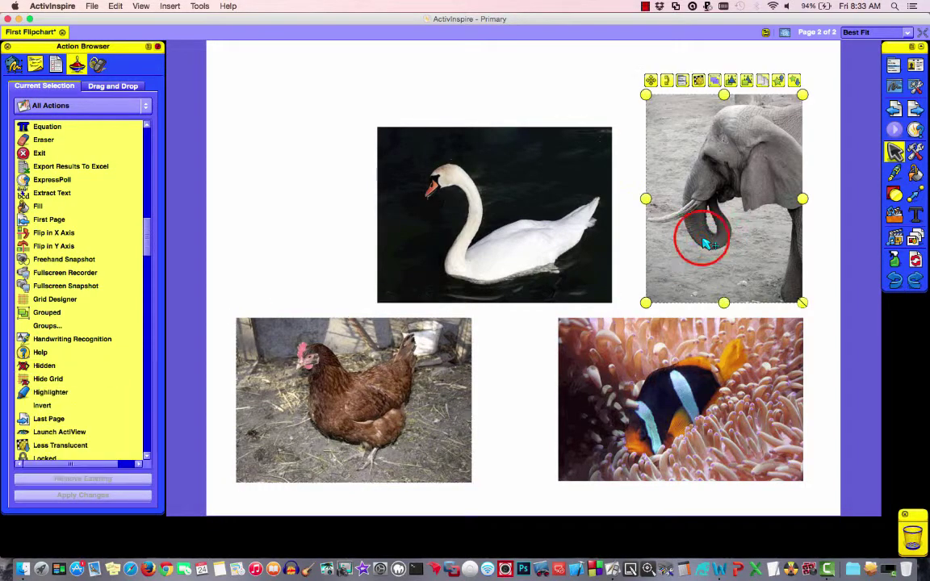
click(41, 366)
click(146, 425)
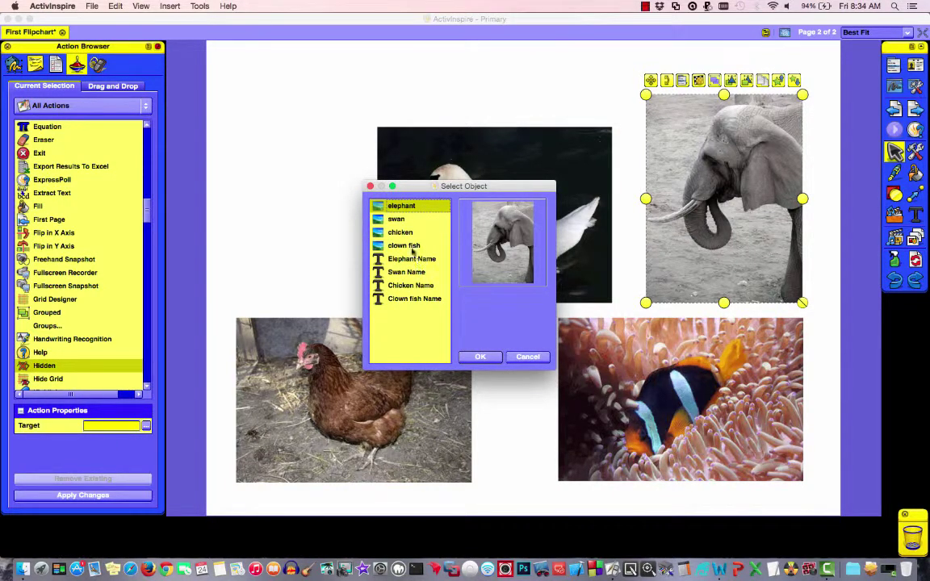
click(479, 356)
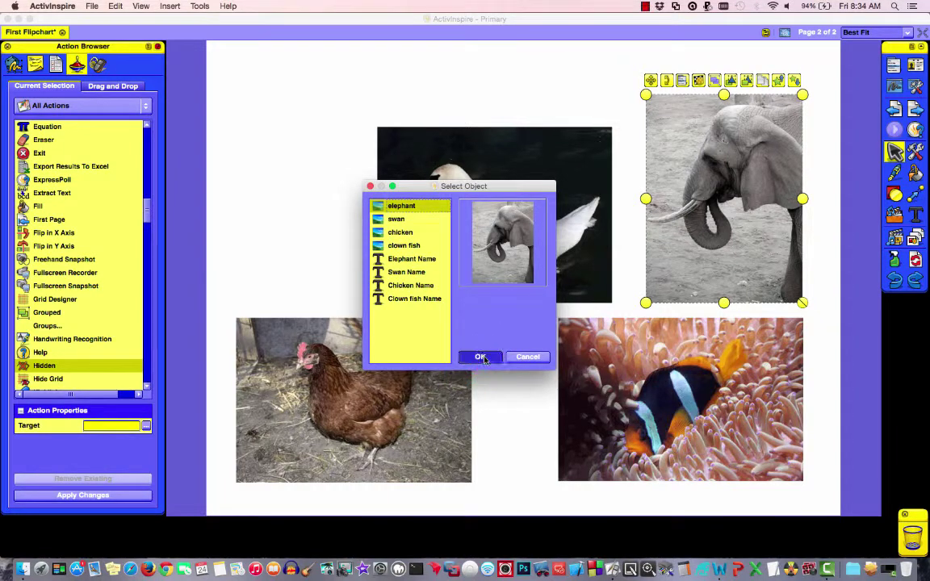
click(97, 494)
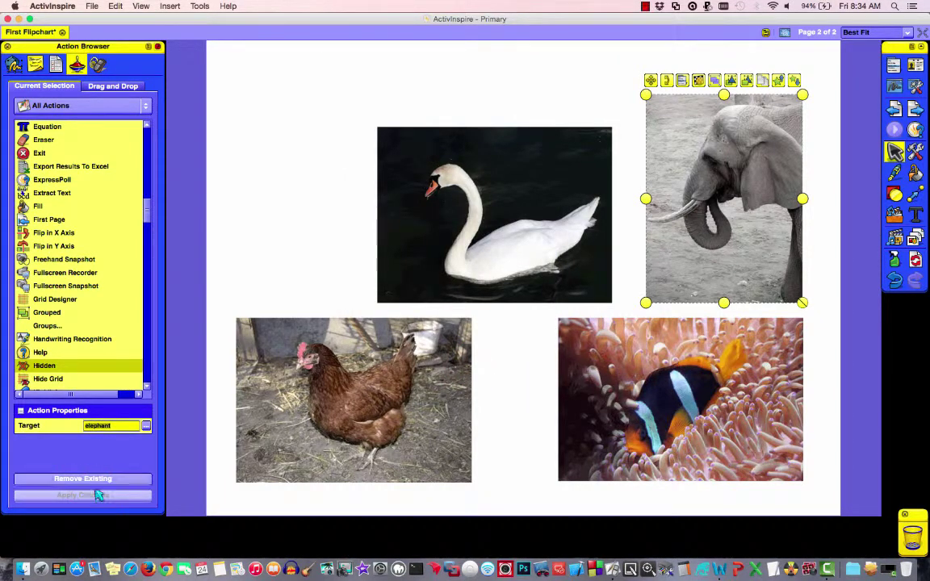
- Give the swan photo a Hidden action targeting the swan, then deselect it
click(433, 229)
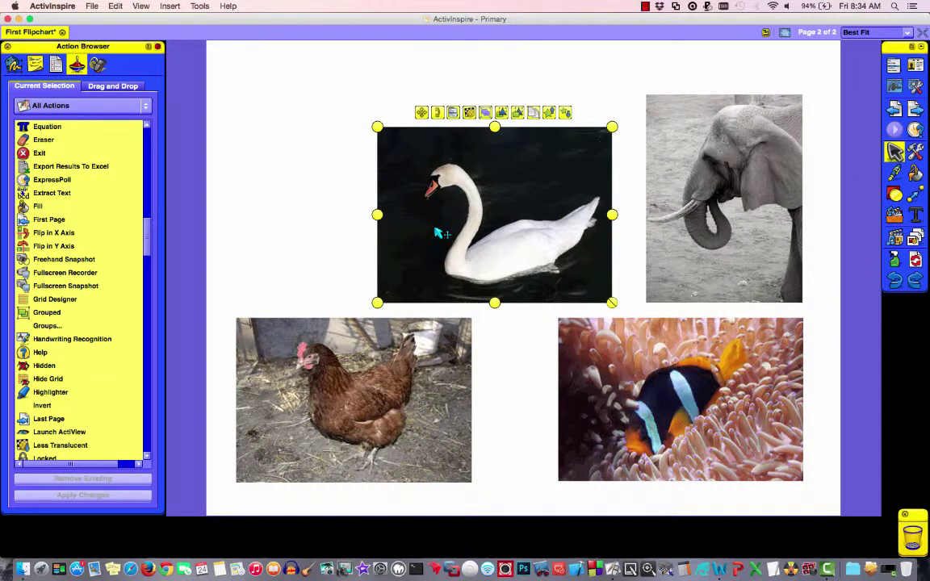
click(48, 366)
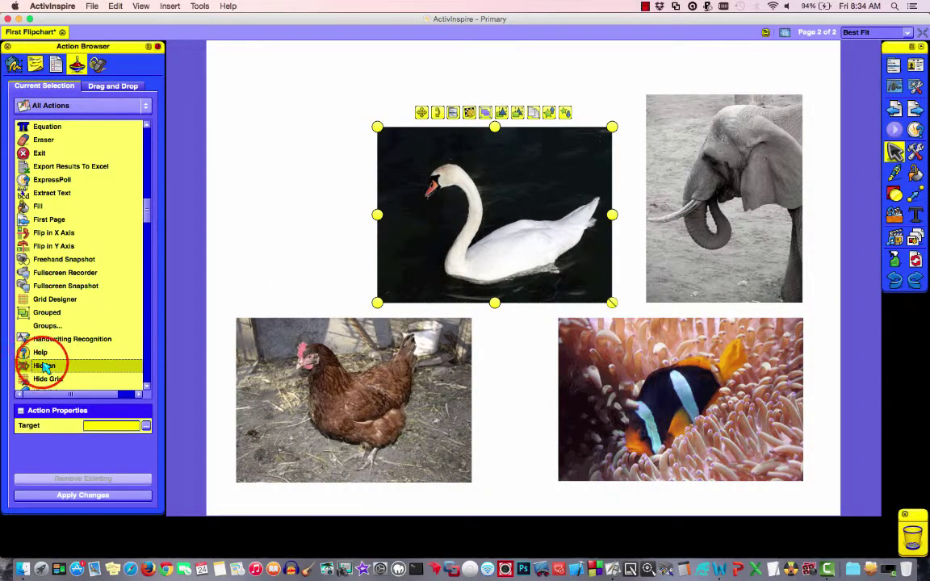
click(145, 425)
click(395, 219)
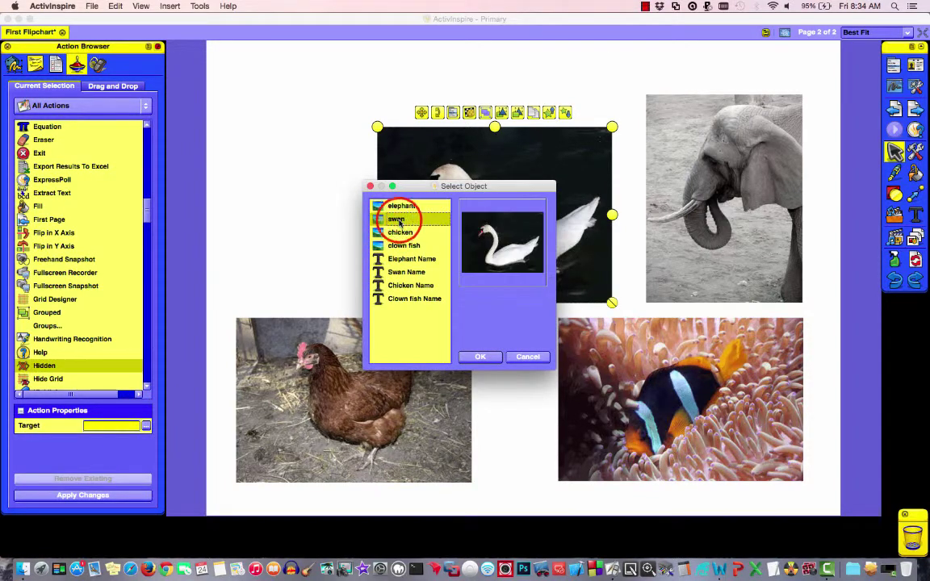
click(481, 357)
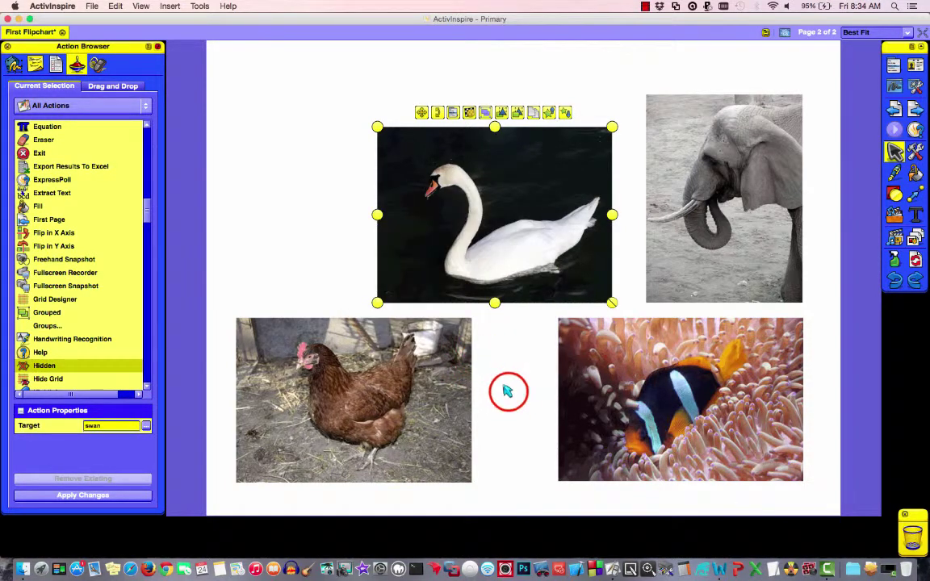
click(509, 393)
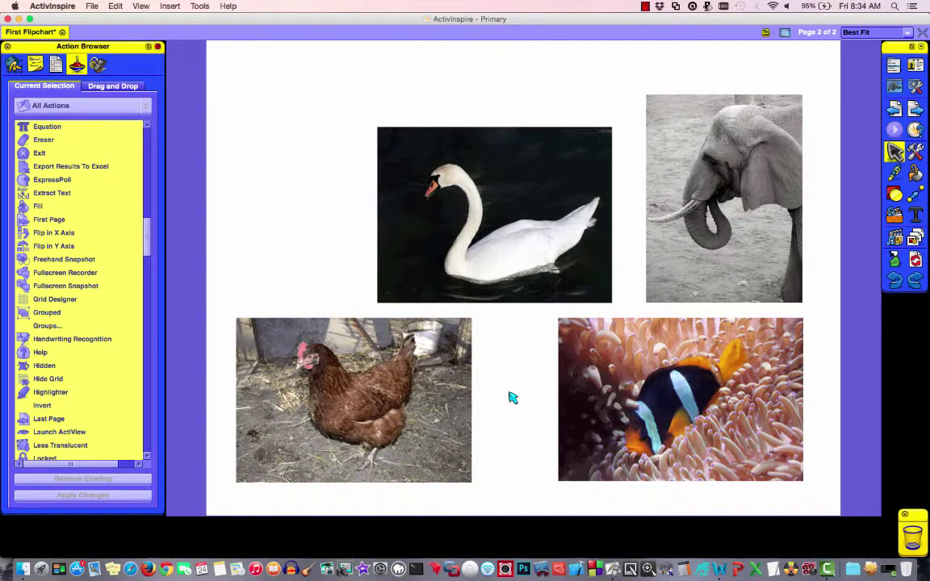
- Toggle the clownfish, chicken and elephant photos to reveal their names and back, then select the swan photo
click(608, 368)
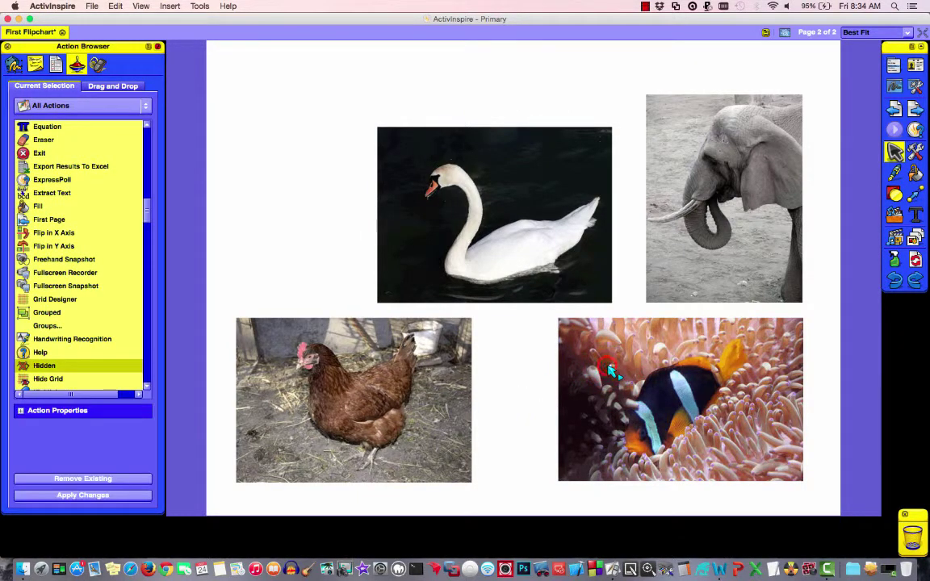
click(607, 365)
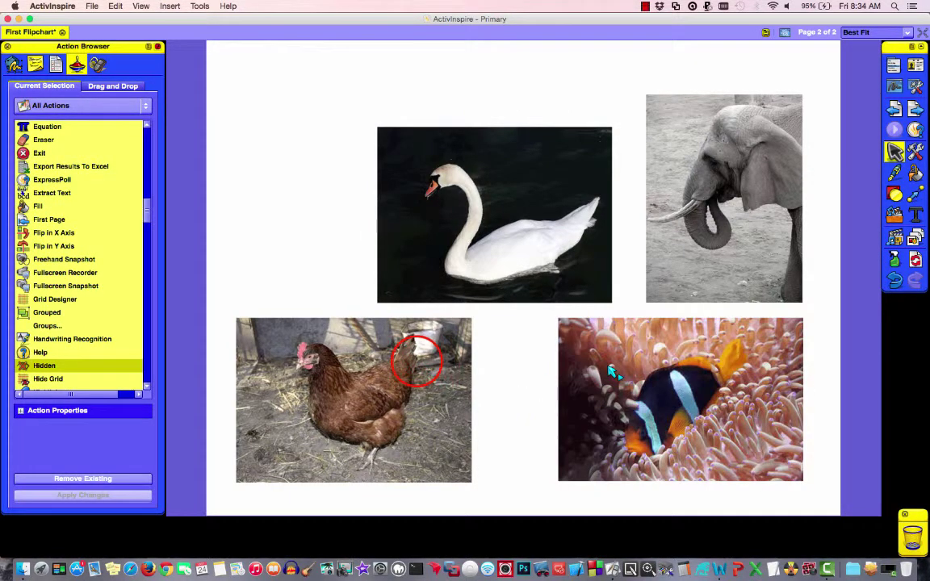
click(418, 365)
click(420, 365)
click(685, 286)
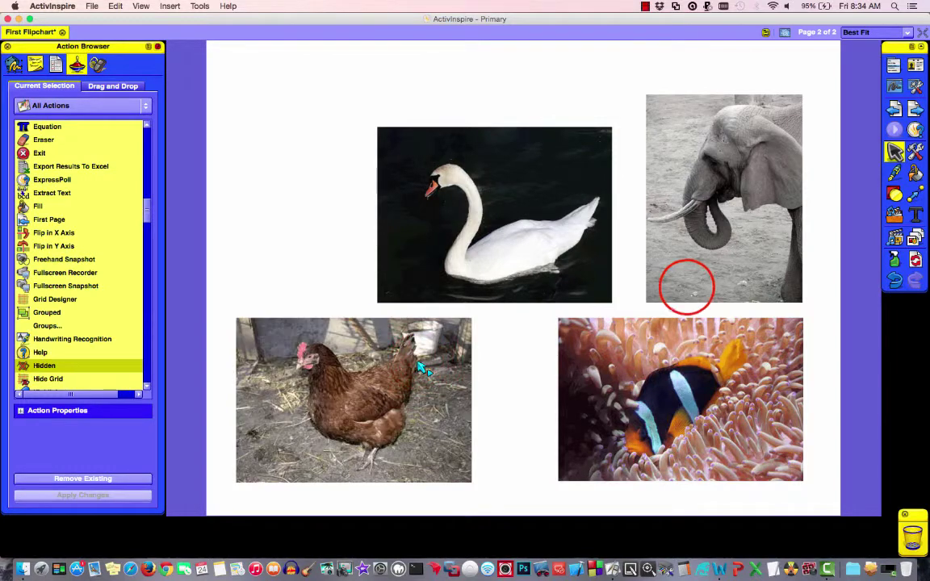
click(686, 287)
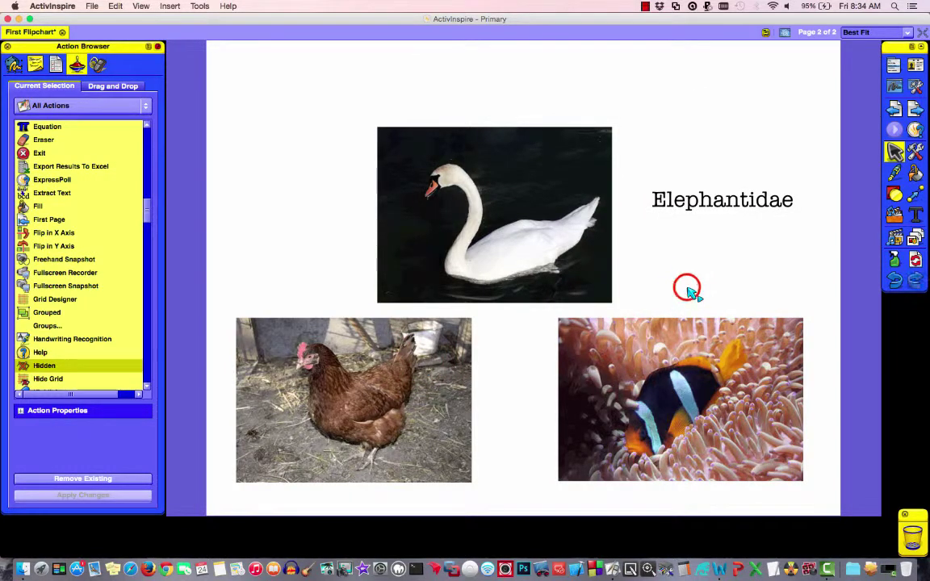
click(687, 288)
click(560, 289)
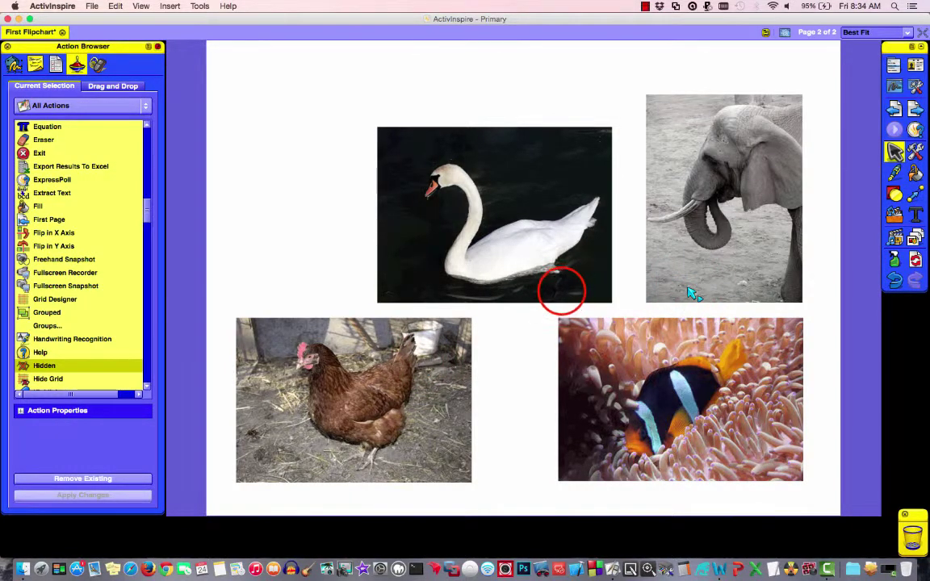
click(563, 292)
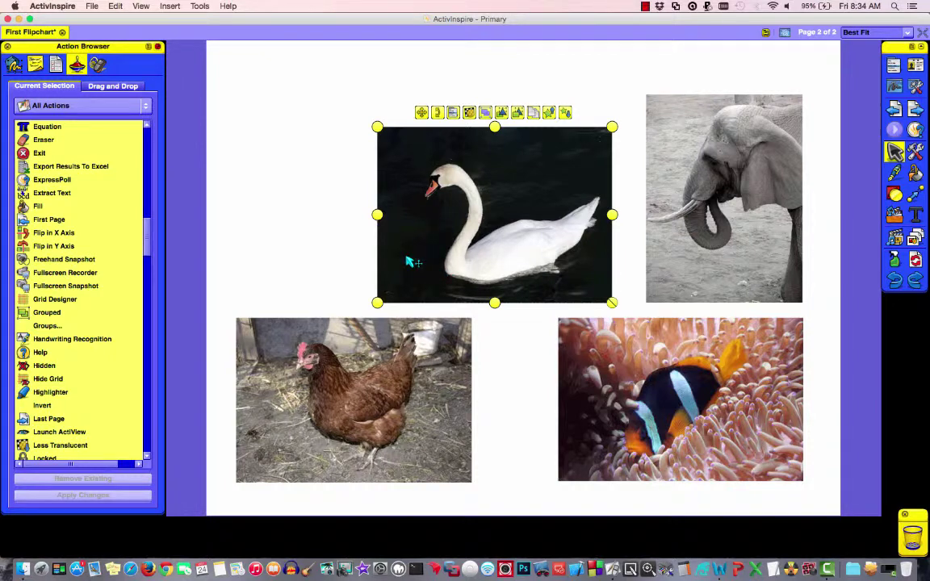
- Give the swan photo a Hidden action targeting itself and apply it
click(44, 365)
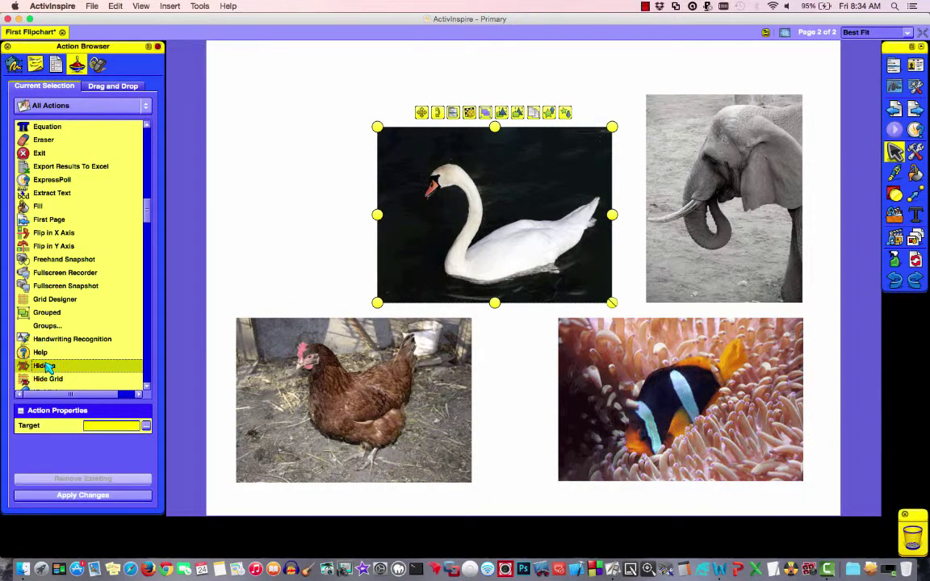
click(146, 425)
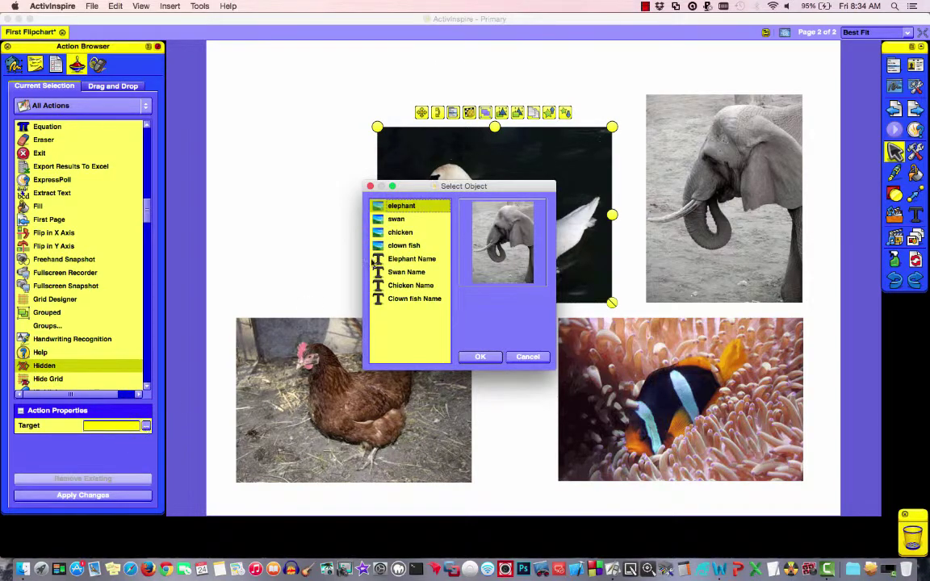
click(397, 220)
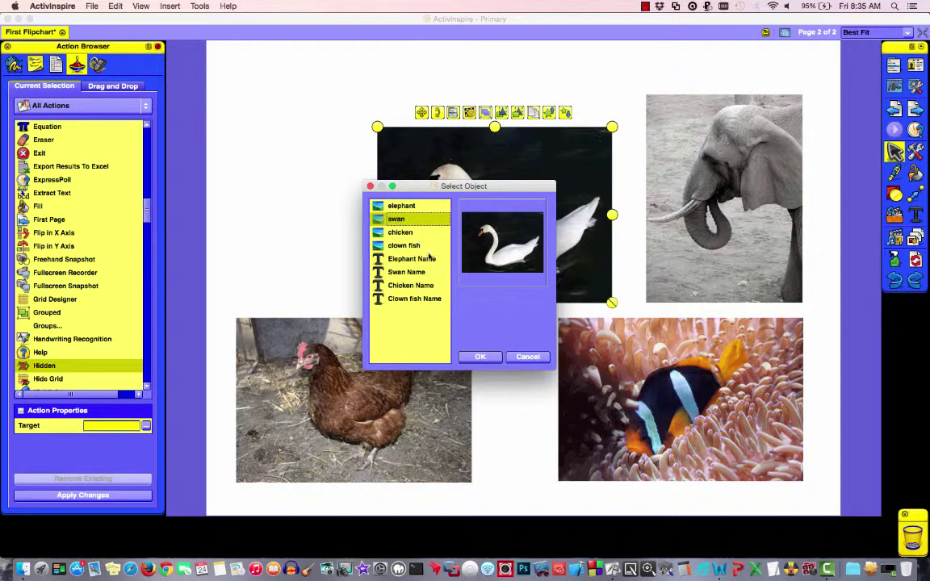
click(480, 357)
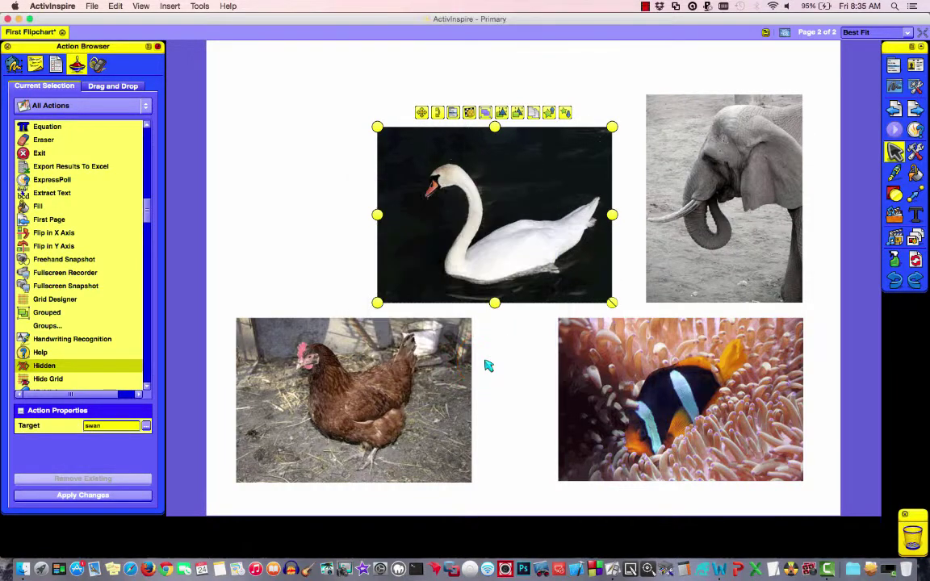
click(84, 496)
- Test the swan photo toggling between the Cygus label and the photo twice
click(290, 293)
click(427, 236)
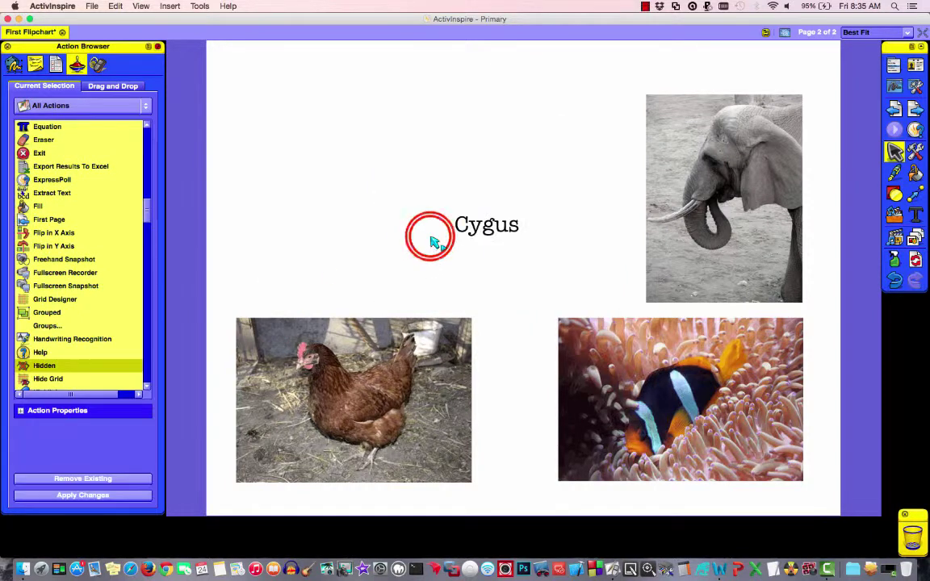
click(432, 240)
click(432, 240)
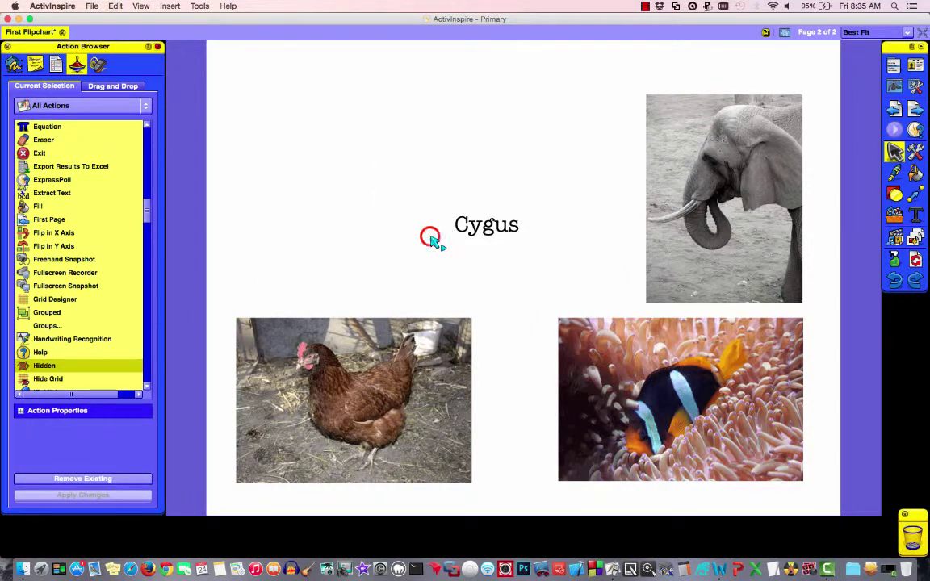
click(431, 240)
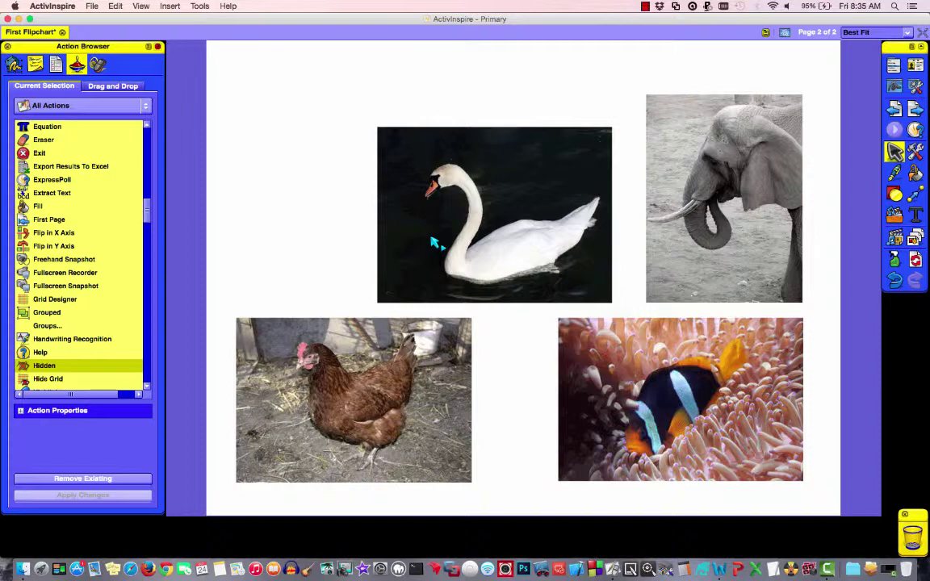
- Start a text box at the page top in orange Chalkduster font
click(915, 212)
click(225, 79)
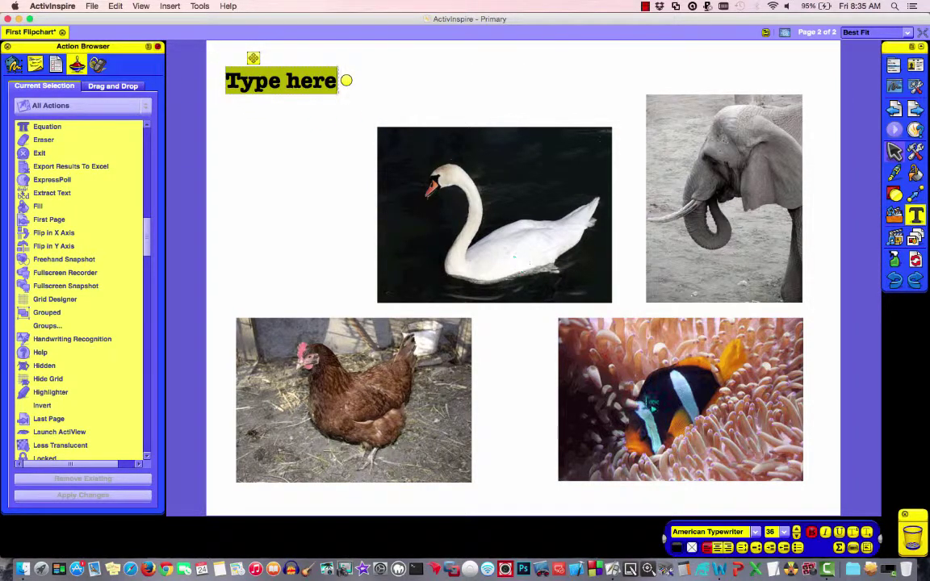
click(755, 531)
drag(818, 436, 820, 462)
click(754, 507)
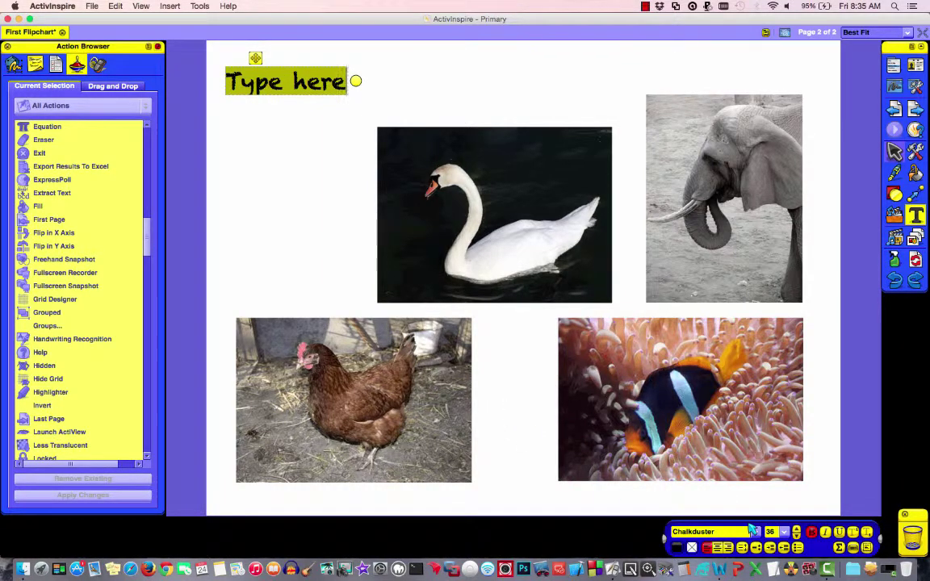
click(678, 548)
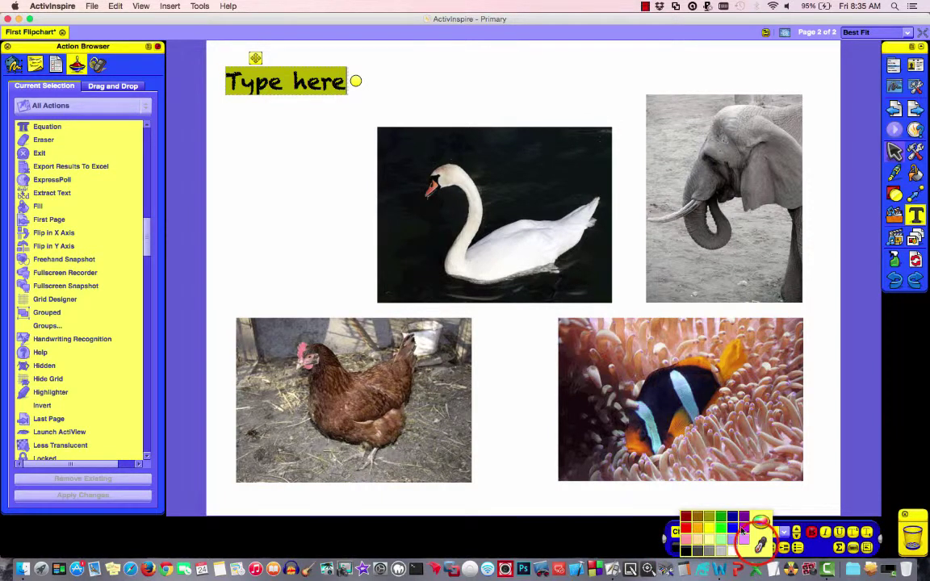
click(725, 355)
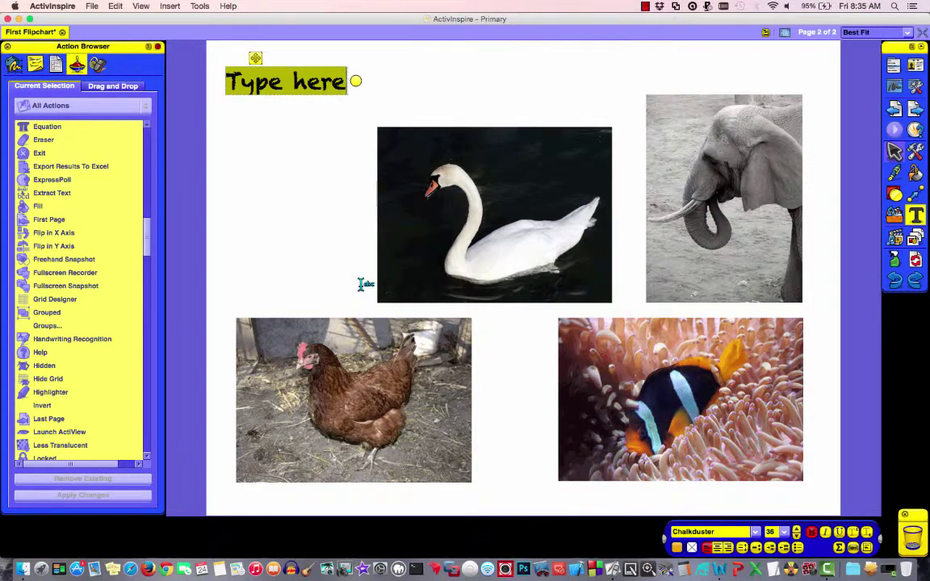
- Type the title, nudge it up, and edit it to read 'Can you tell me the Scientific Name?'
text(Tell me th)
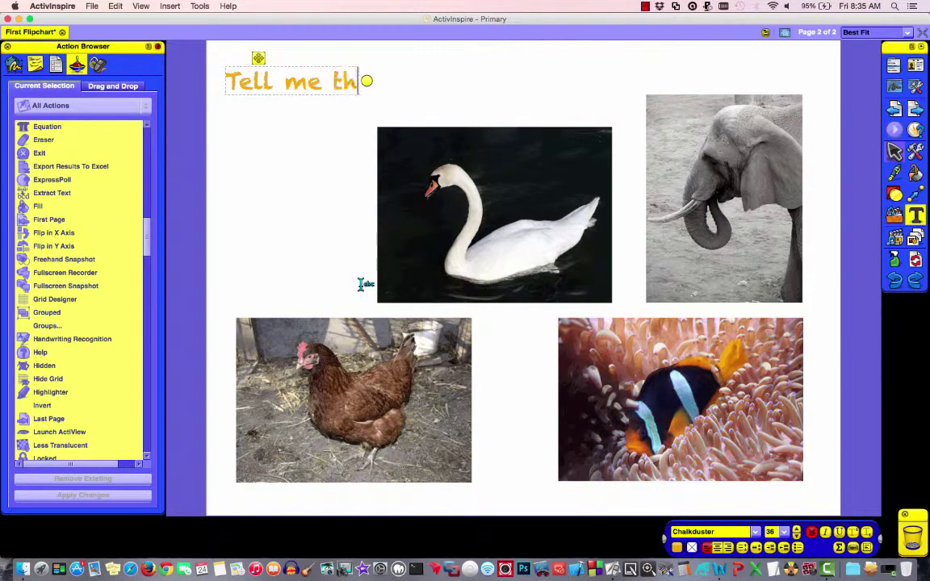
text(e Scient)
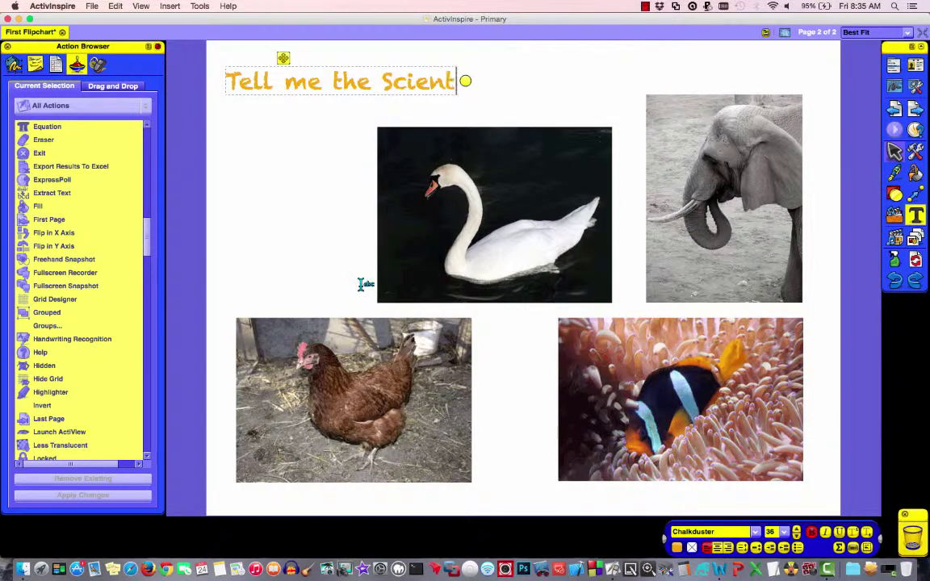
text(ific Nam)
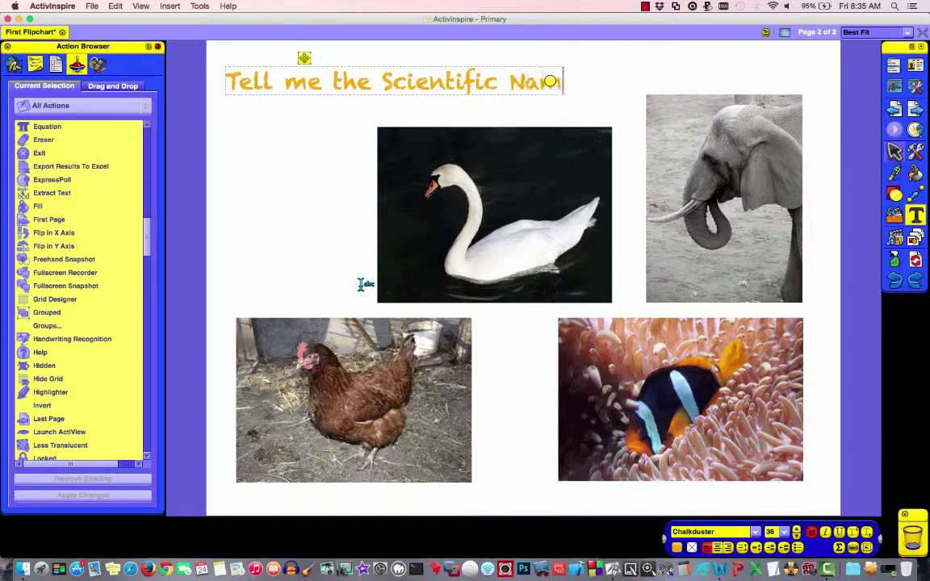
text(e!)
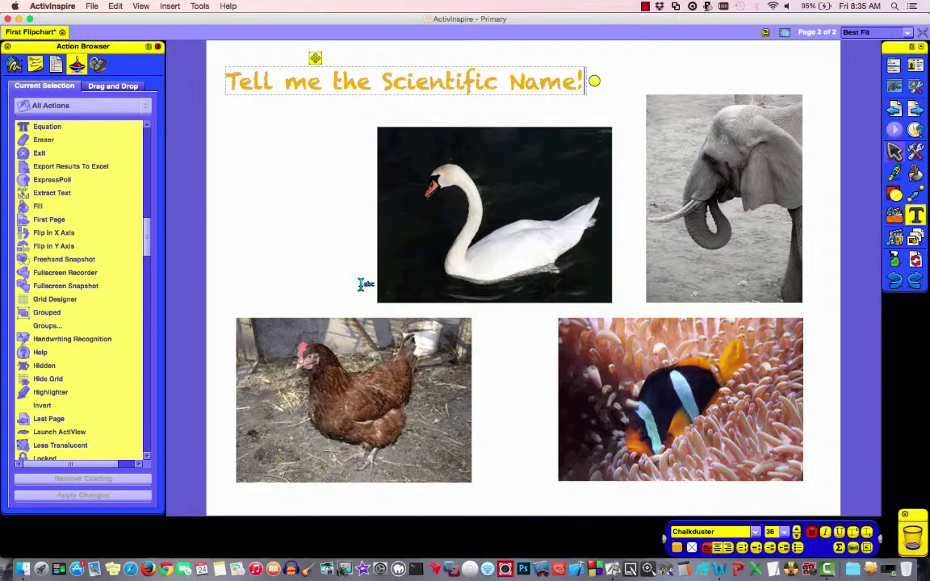
click(313, 58)
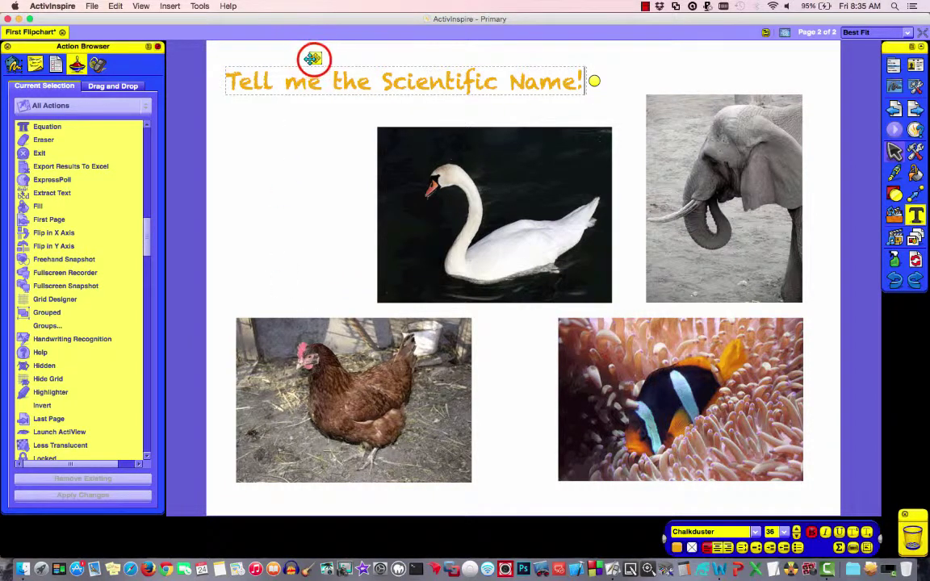
drag(313, 58, 310, 46)
key(BackSpace)
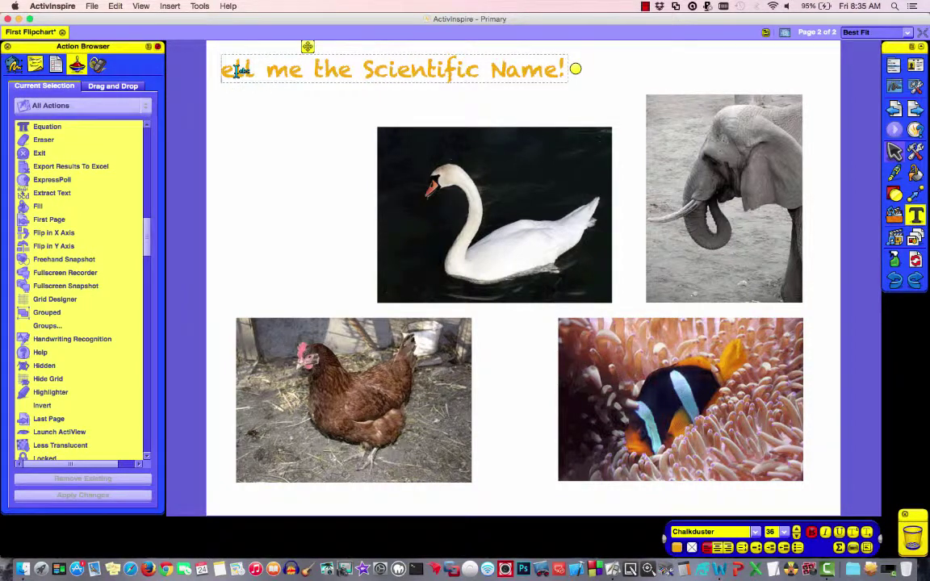
text(Can yo)
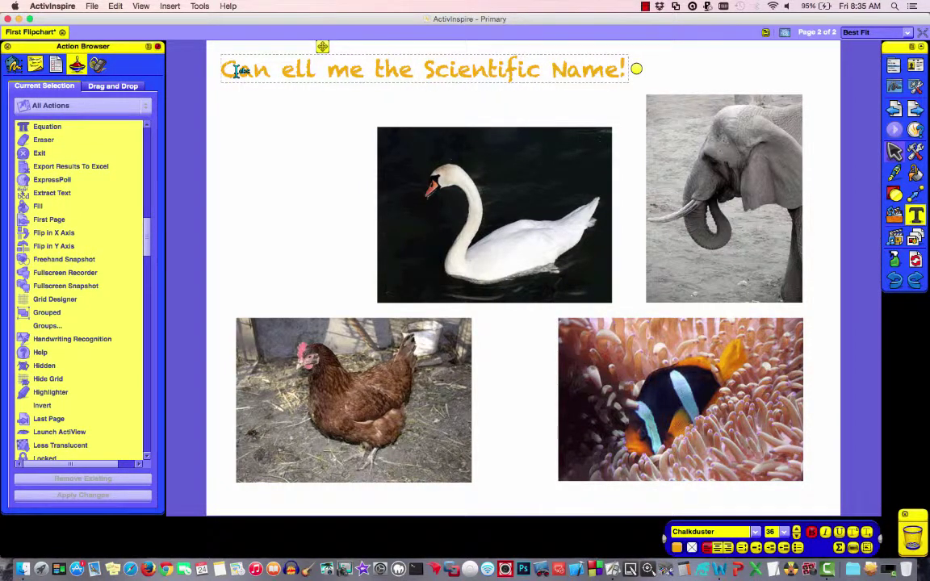
text(u t)
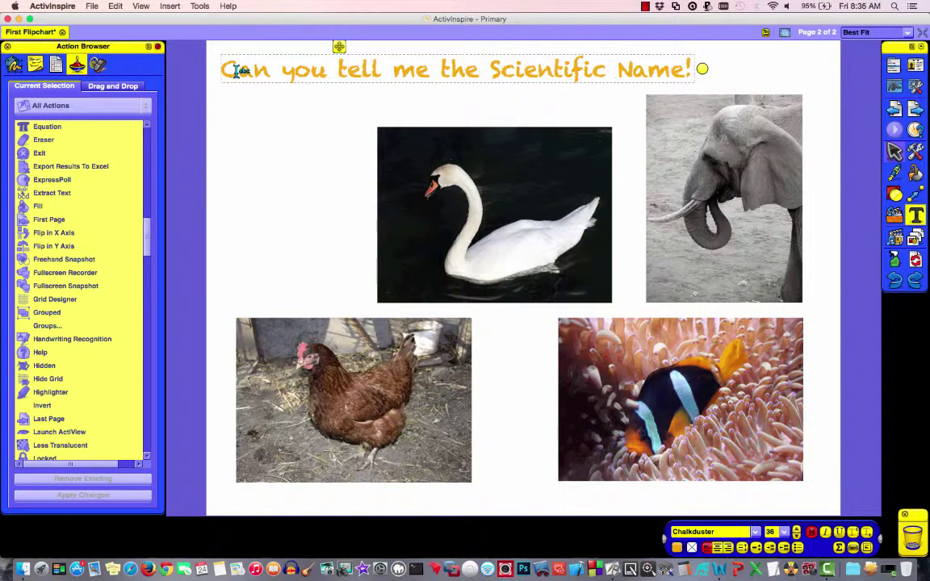
click(687, 71)
key(BackSpace)
text(?)
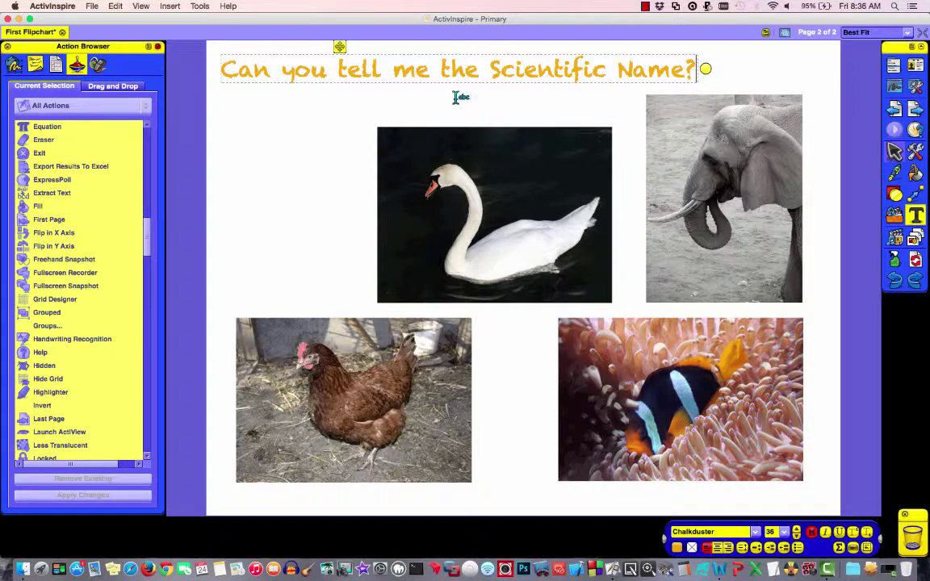
- Click the empty page below the title to finish editing the text
click(280, 129)
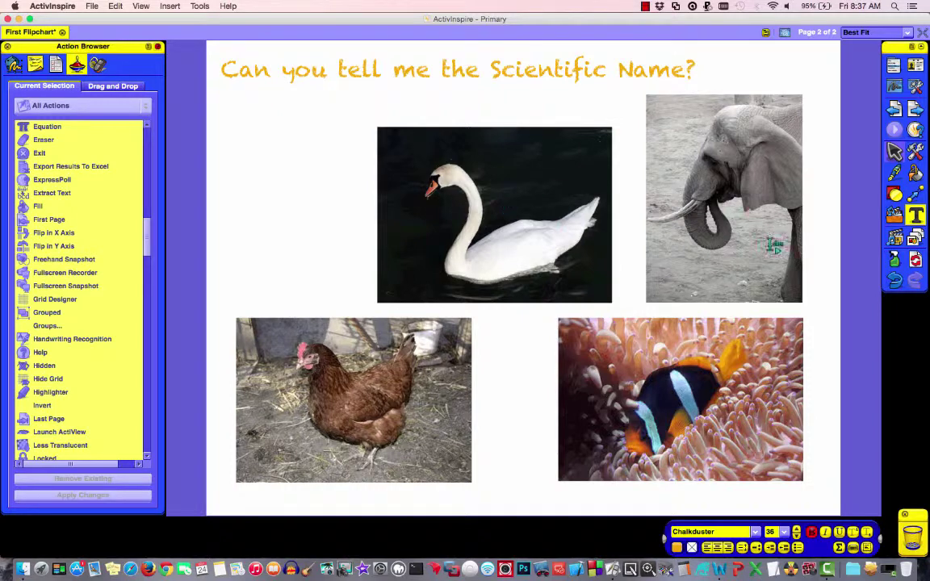
click(893, 151)
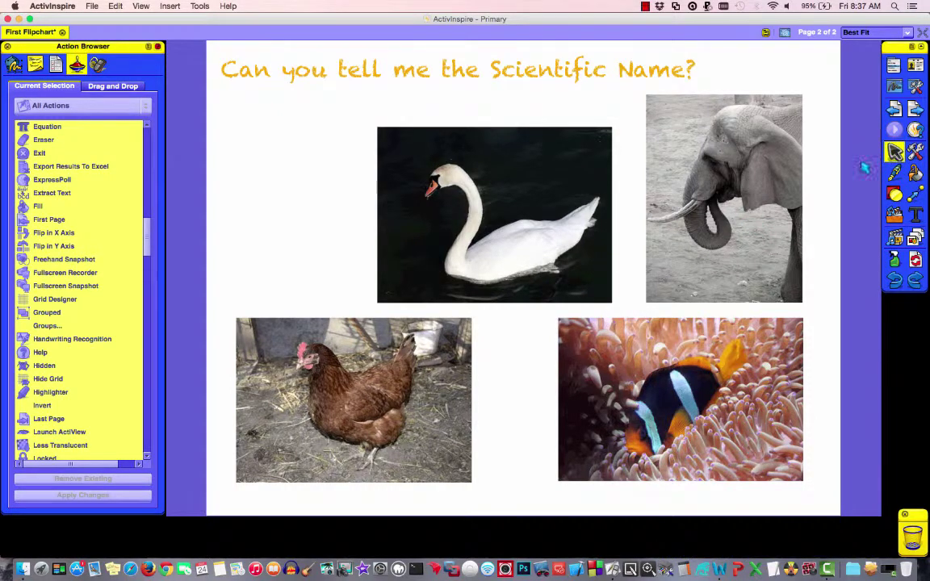
click(487, 204)
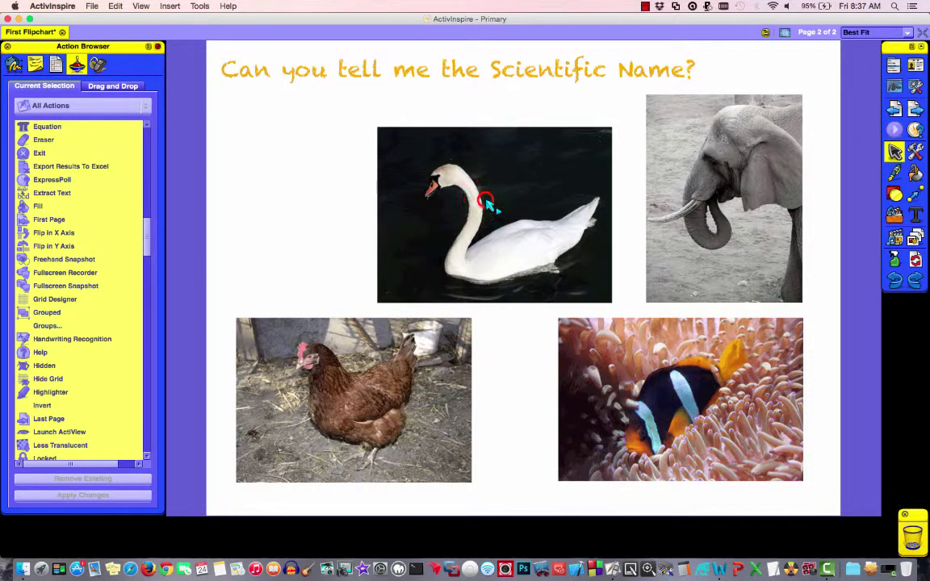
mouse_move(487, 204)
mouse_down()
mouse_move(391, 205)
mouse_move(363, 193)
mouse_move(501, 209)
mouse_up()
click(463, 208)
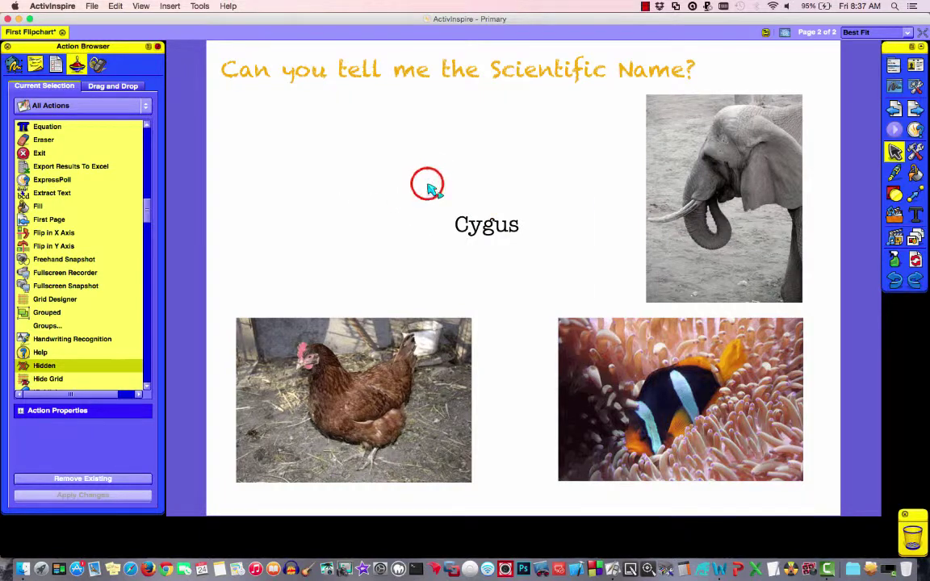
click(431, 188)
drag(466, 180, 493, 184)
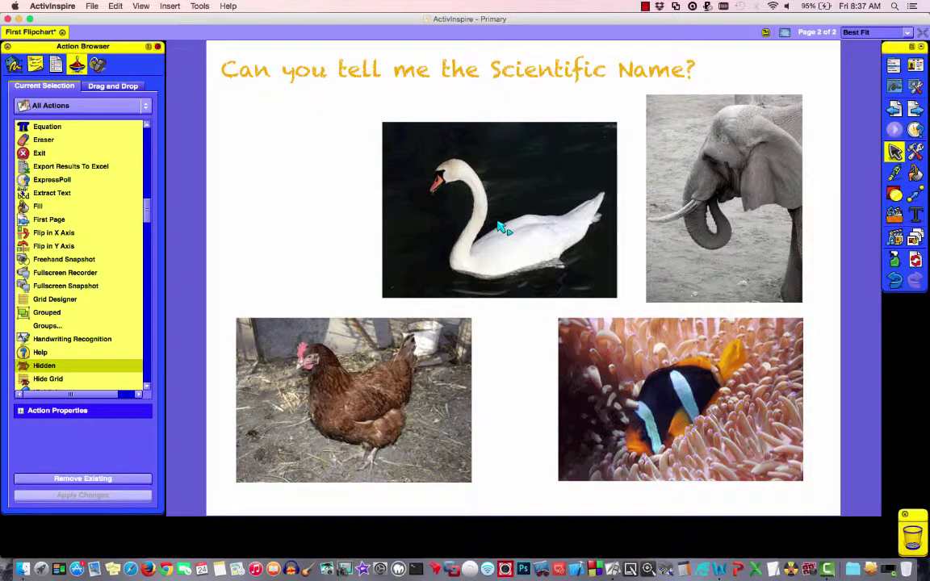
- In Design Mode, move the swan photo to the upper left with the Cygus label centred beneath it
click(784, 33)
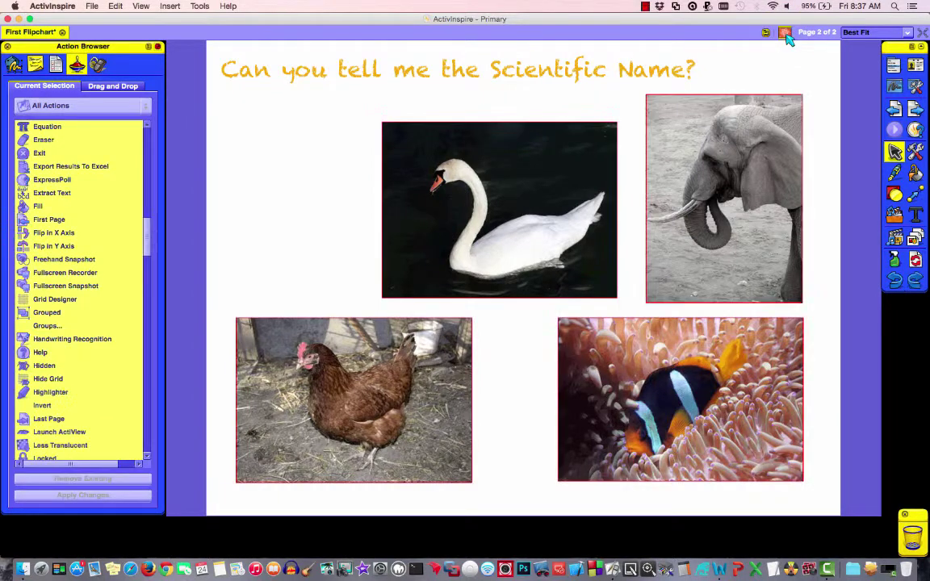
click(526, 198)
click(529, 202)
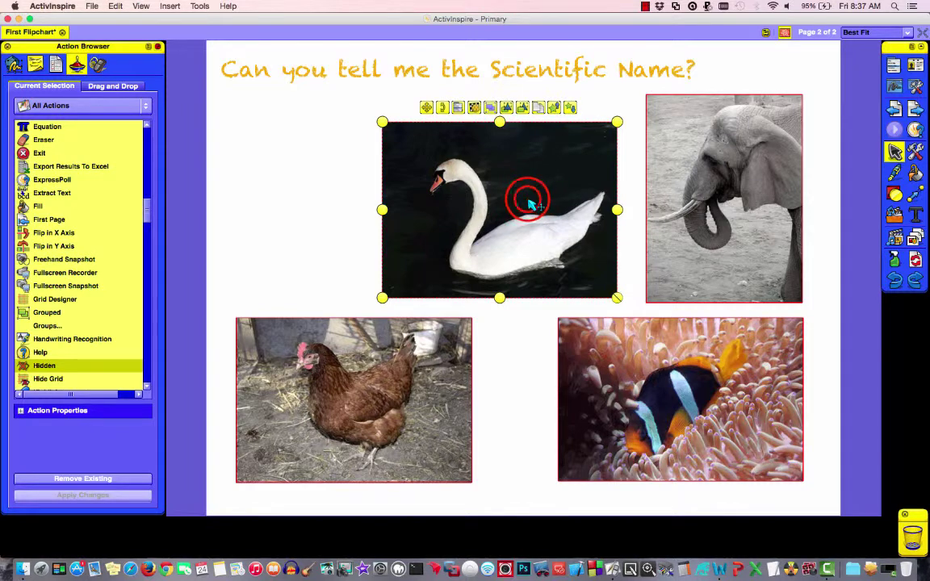
drag(528, 203, 387, 176)
click(494, 223)
drag(500, 234, 347, 288)
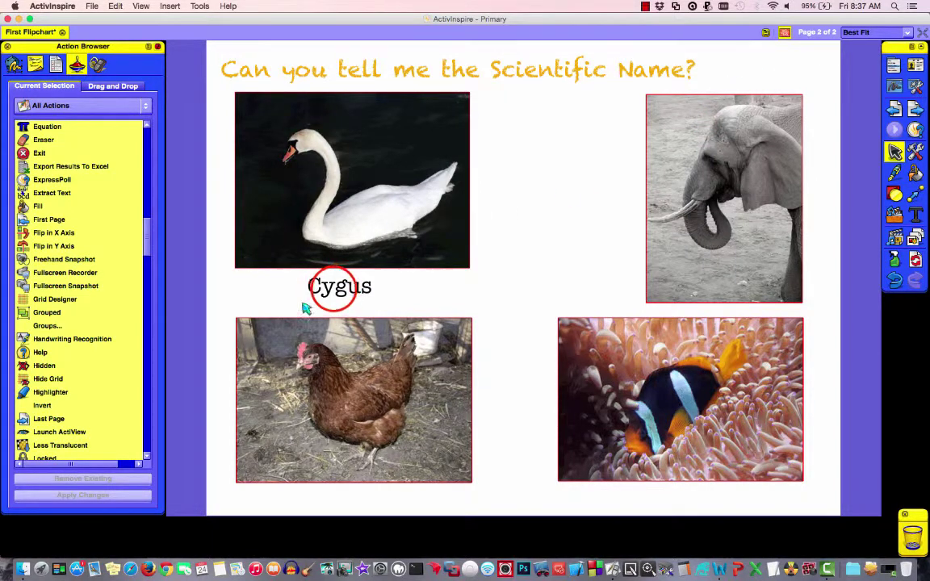
drag(341, 292, 347, 295)
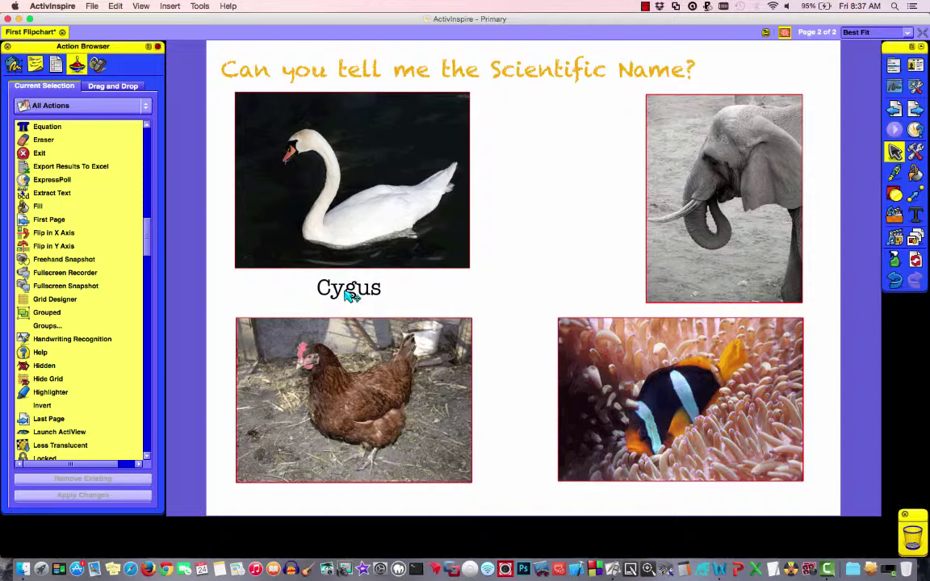
- Remove the swan photo's existing action in the Action Browser
click(297, 188)
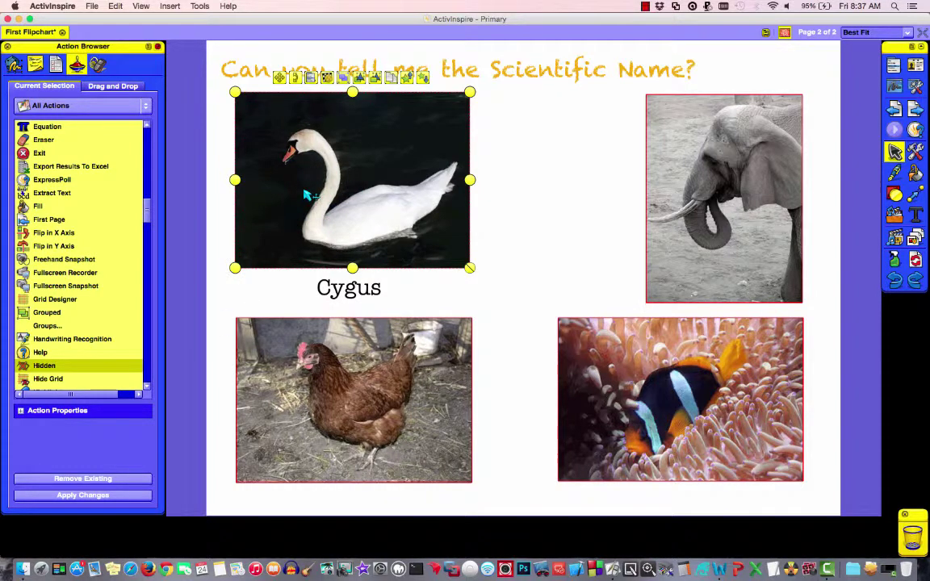
click(82, 477)
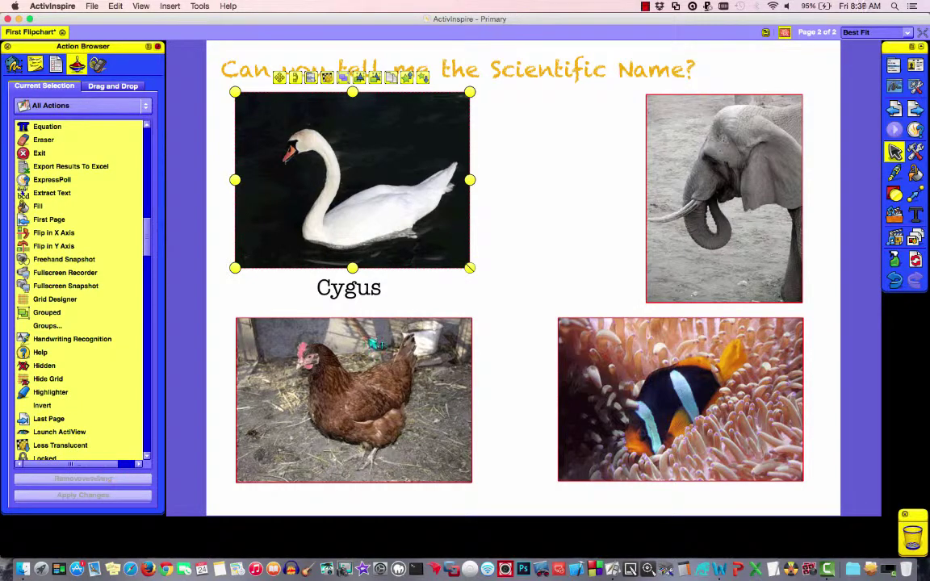
click(783, 32)
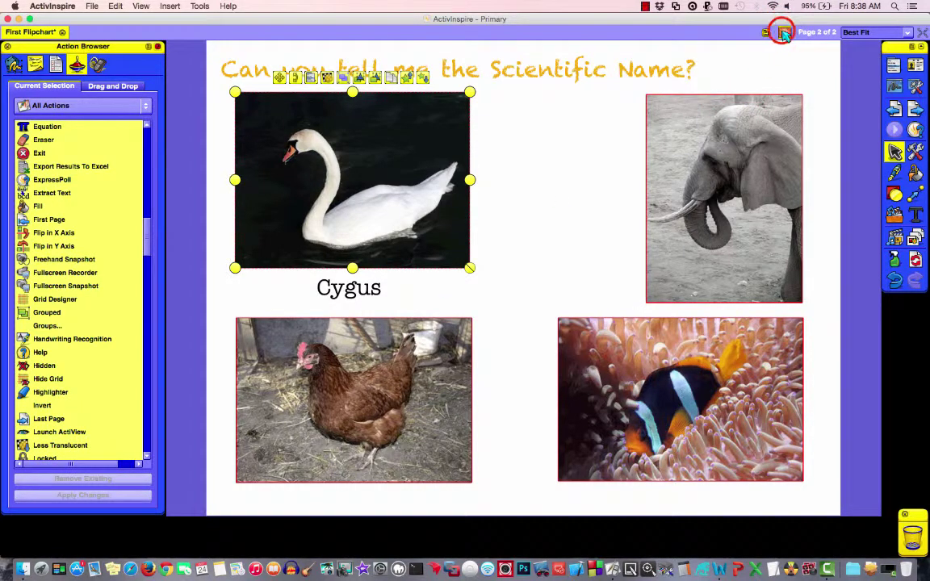
- Give the swan photo an Object Actions Hidden action targeting the Swan Name label and apply it
click(784, 33)
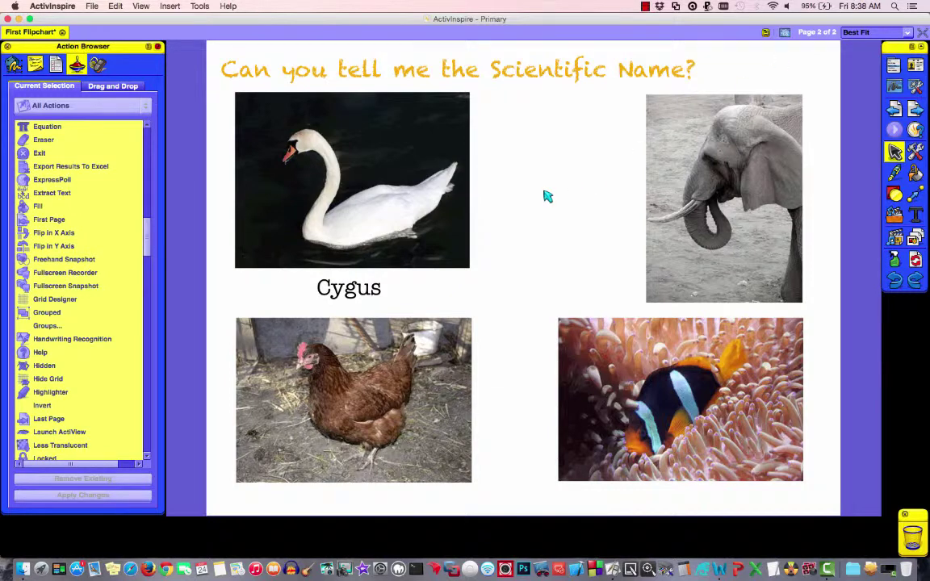
click(347, 212)
click(140, 105)
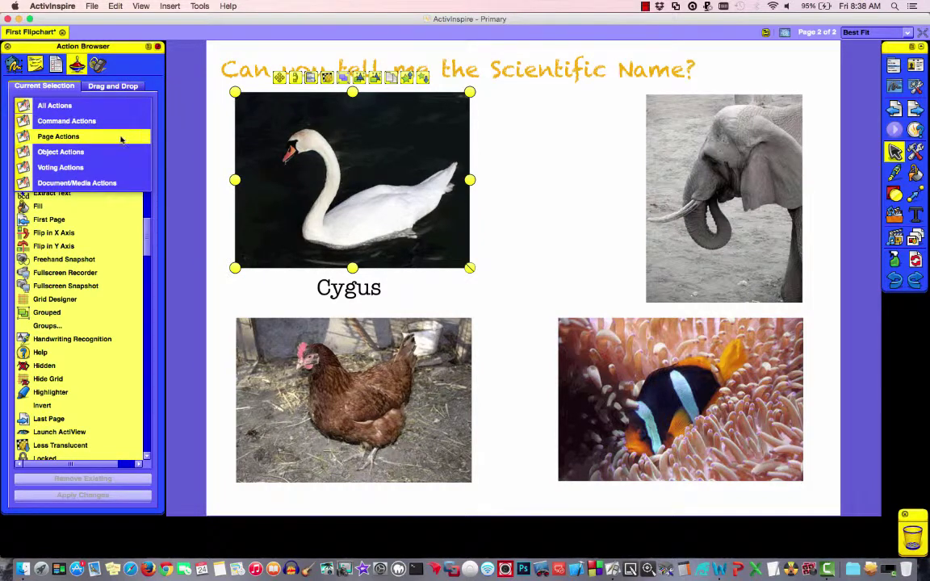
drag(115, 137, 110, 152)
drag(145, 343, 147, 182)
click(47, 353)
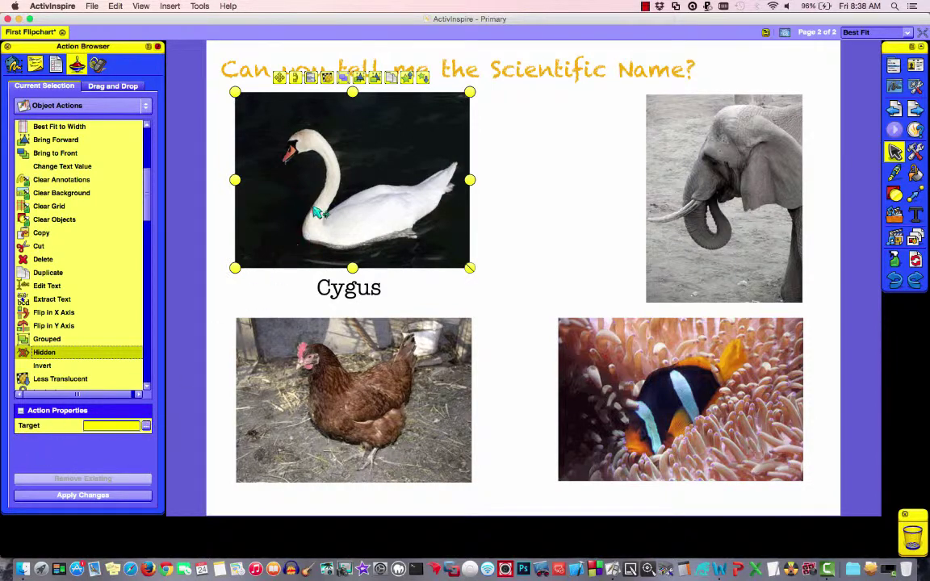
click(145, 426)
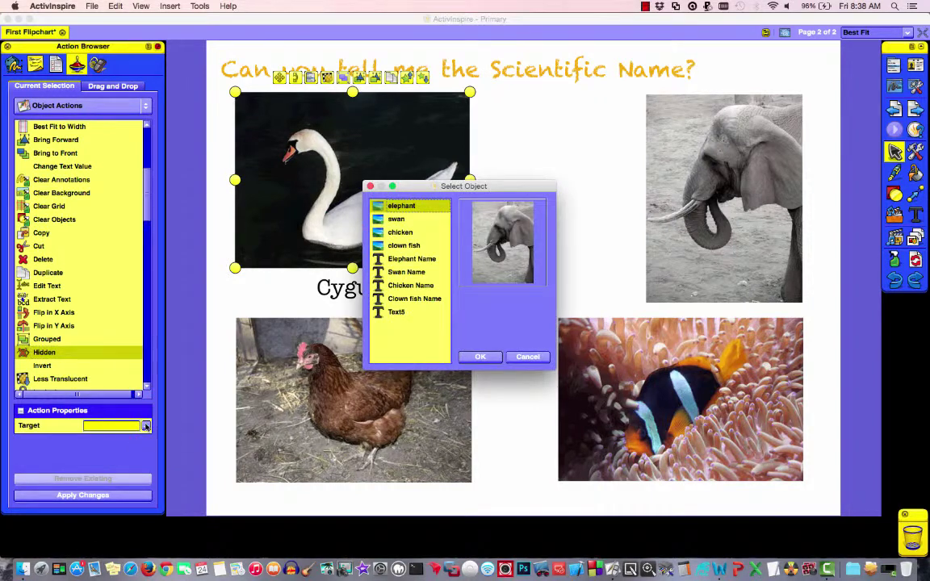
click(407, 272)
click(476, 356)
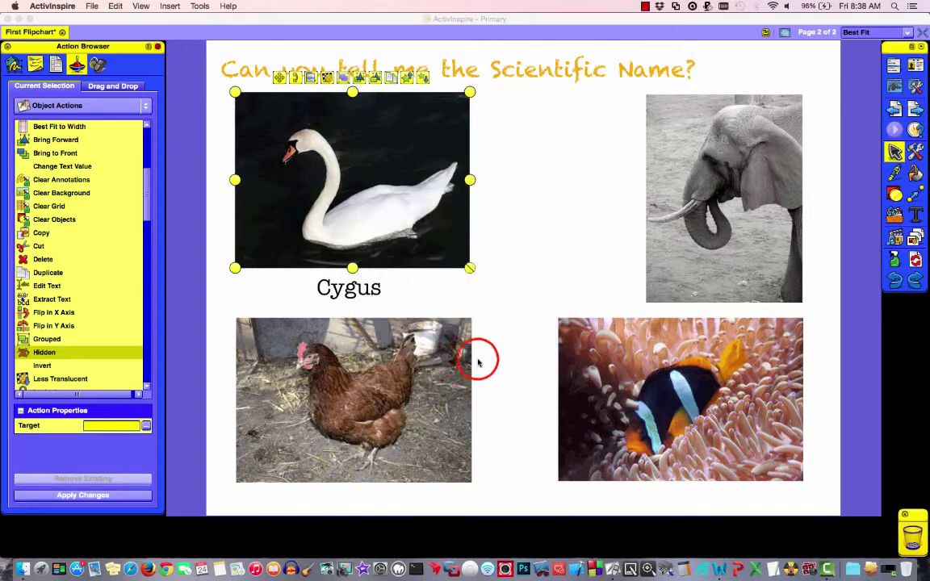
click(114, 494)
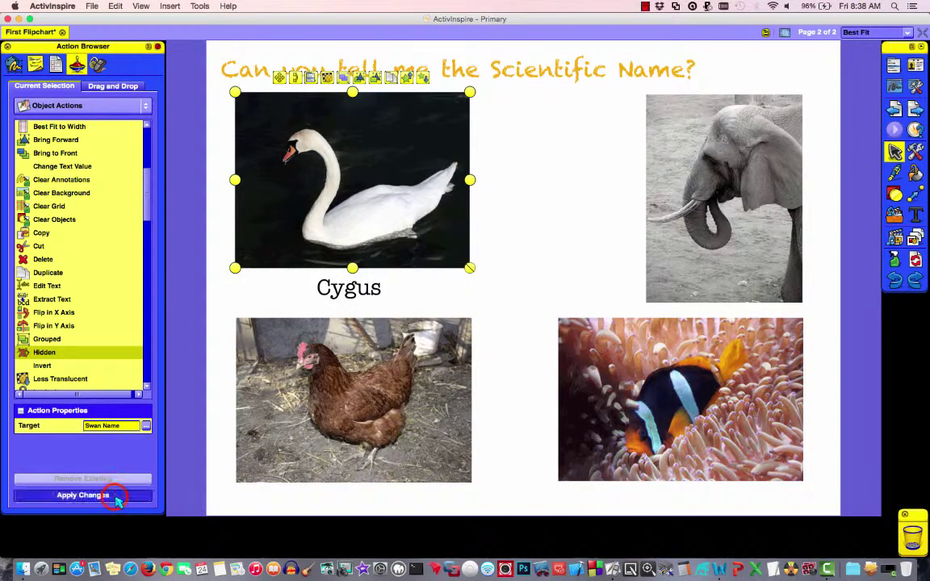
click(333, 288)
- Try to select the locked Cygus label outside Design Mode
right_click(336, 292)
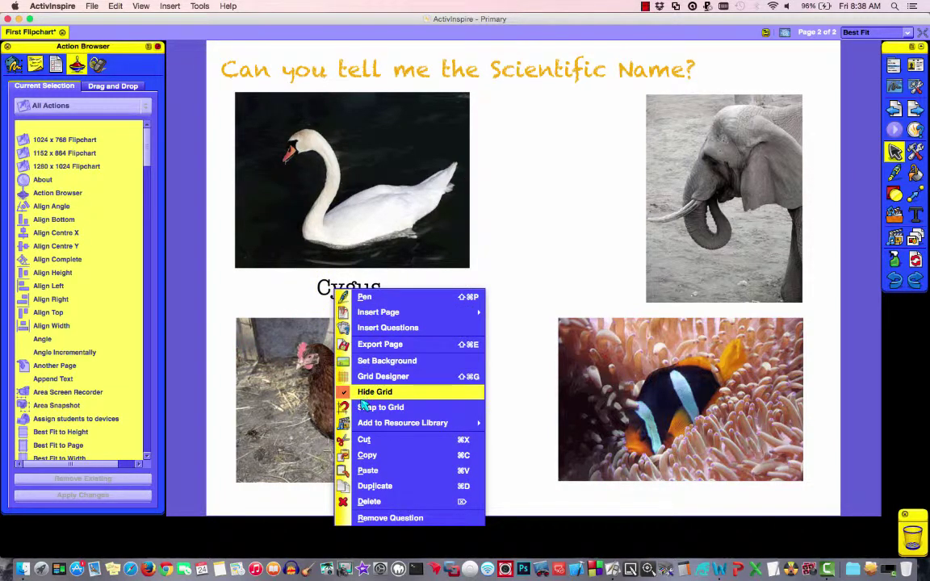
click(291, 286)
click(342, 289)
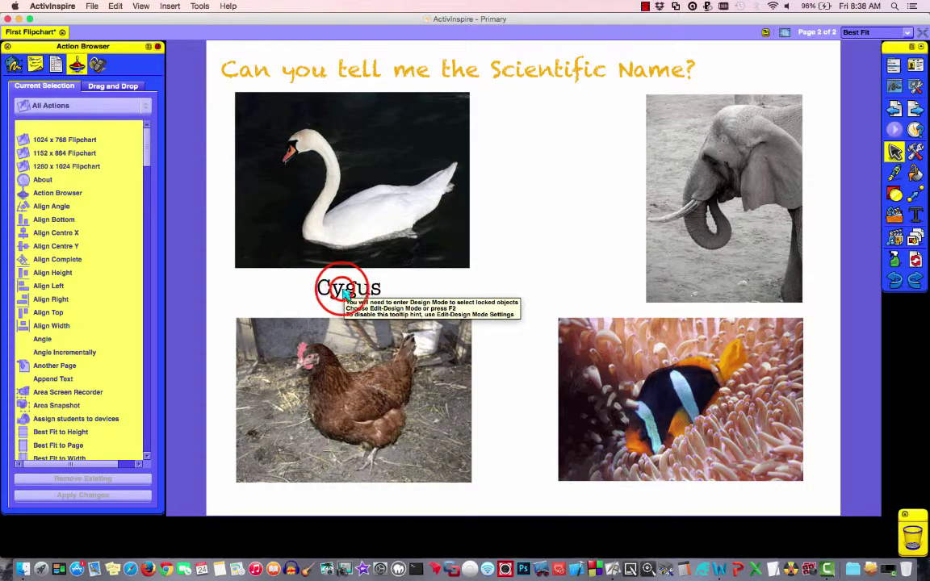
double_click(344, 291)
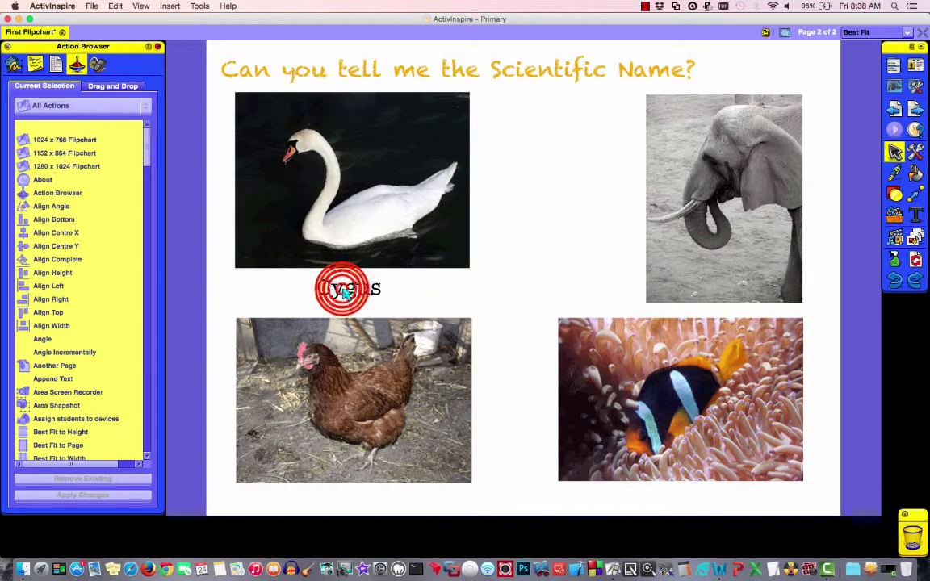
click(342, 291)
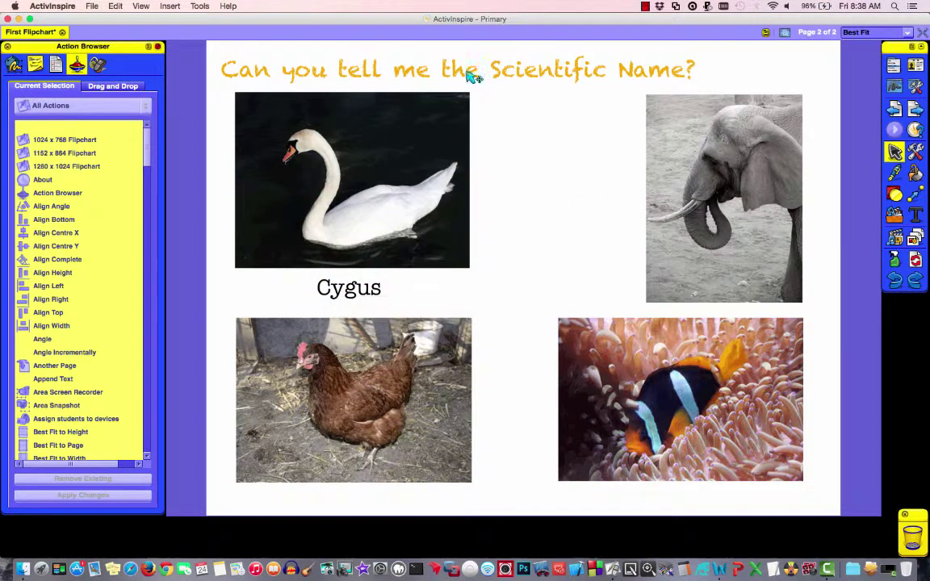
- In Design Mode, hide the Cygus label via its context menu, then exit Design Mode
click(785, 34)
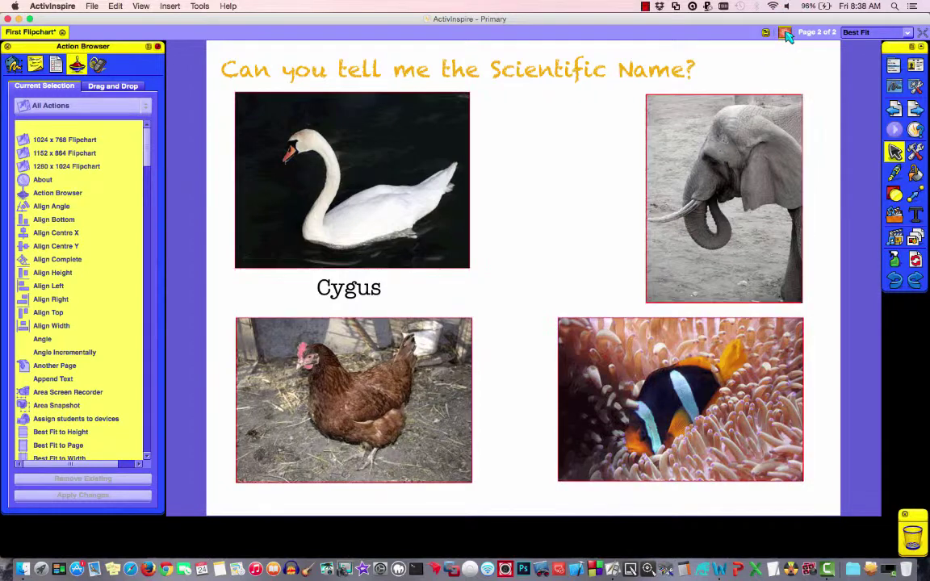
click(348, 288)
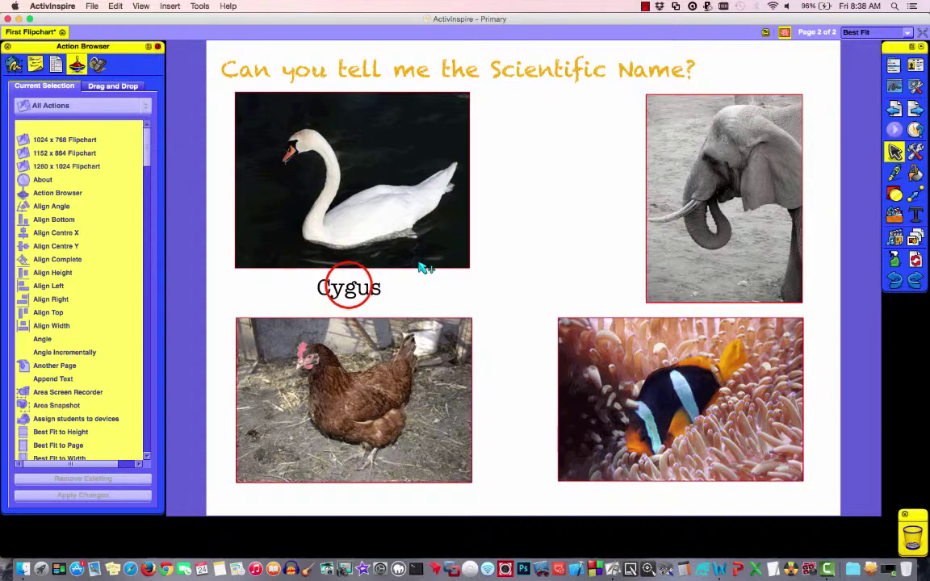
right_click(346, 288)
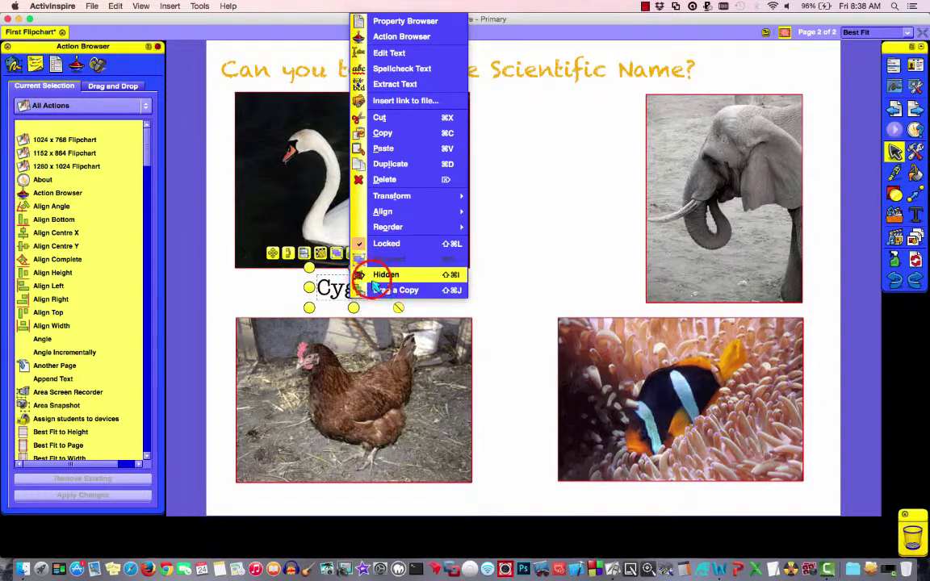
click(381, 275)
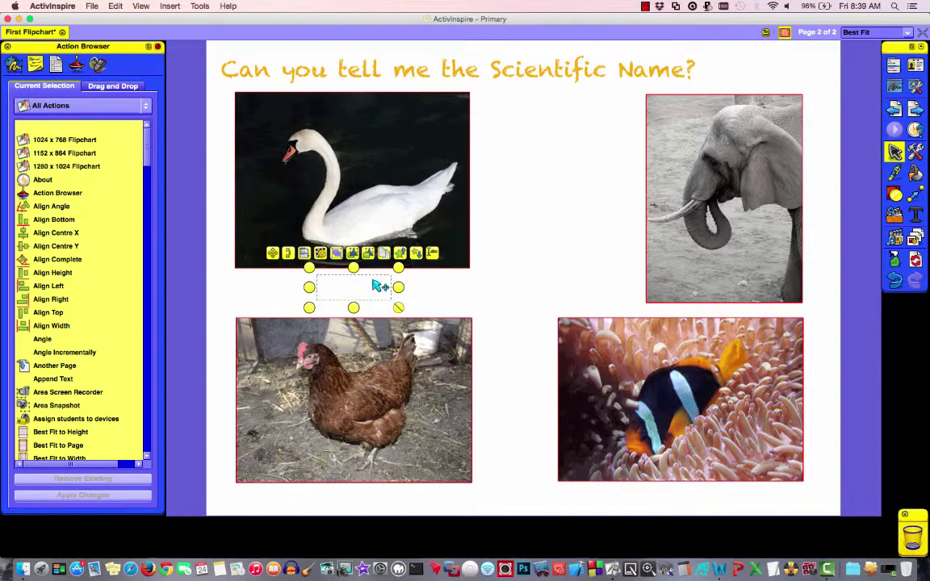
click(784, 32)
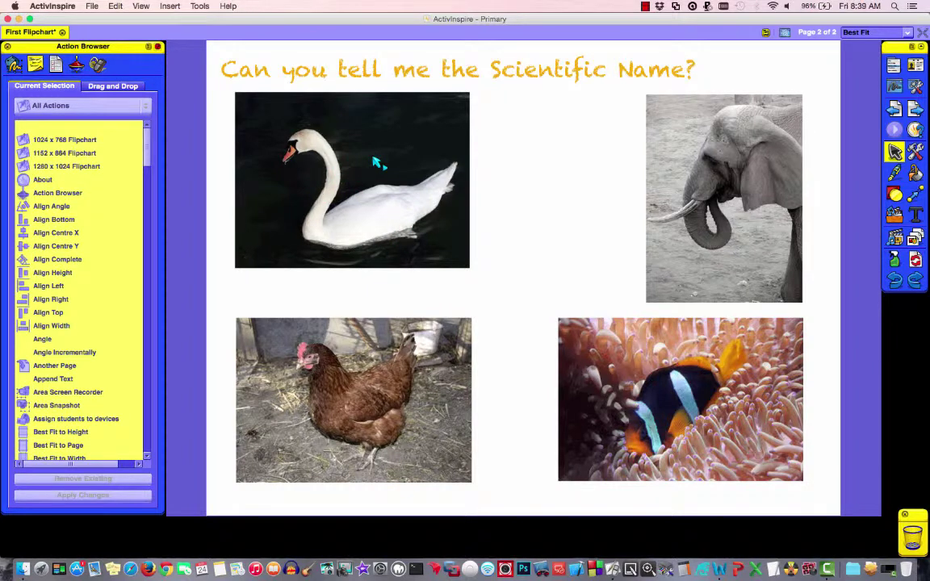
click(373, 203)
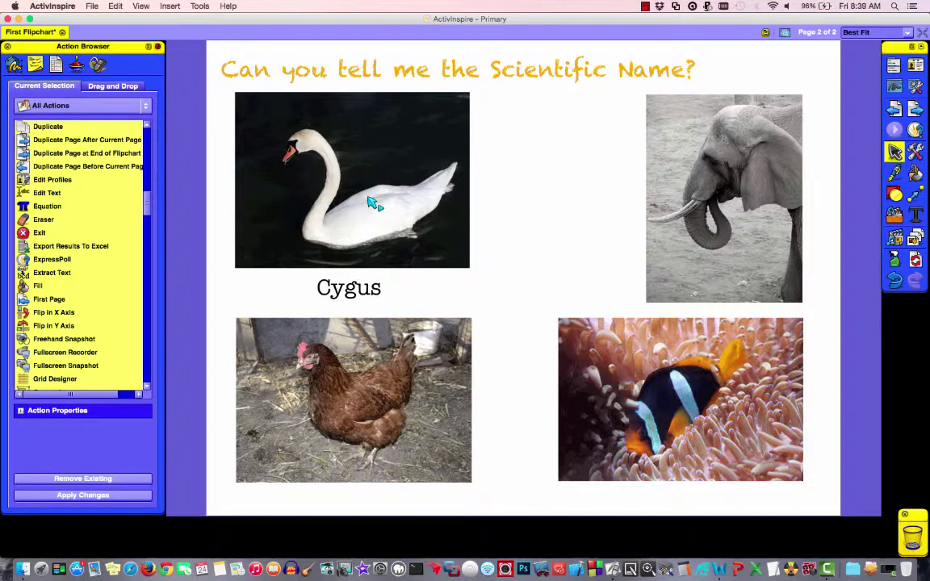
click(373, 204)
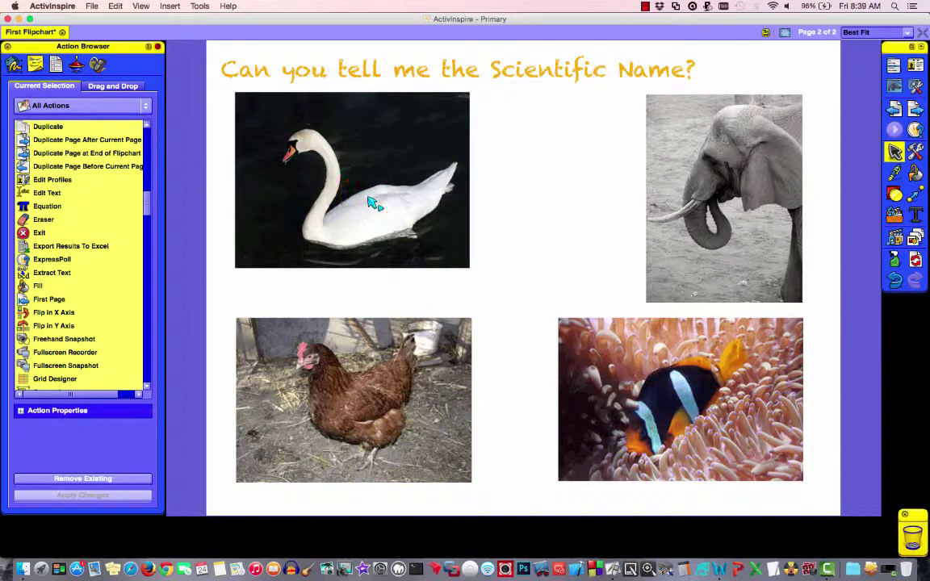